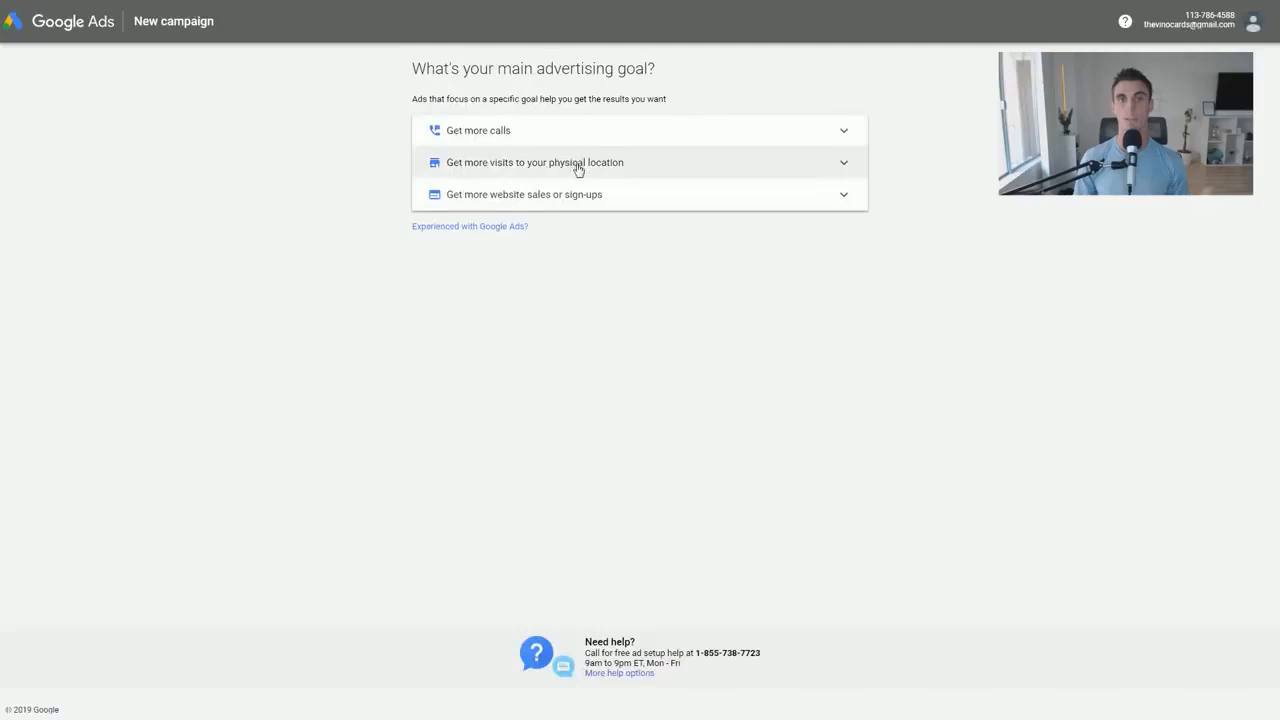
Create a Search campaign with the website traffic goal for vinocards.com and continue to its settings
{"action": "left_click", "coordinate": [499, 230]}
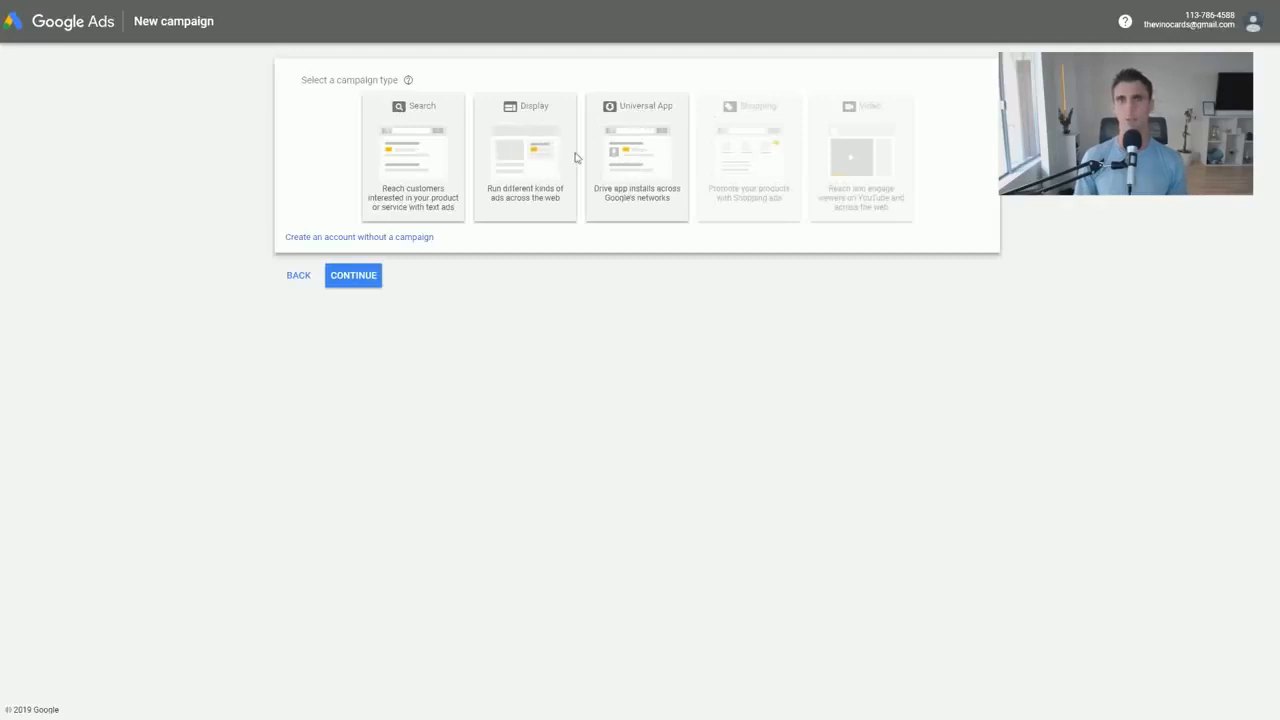
{"action": "left_click", "coordinate": [416, 175]}
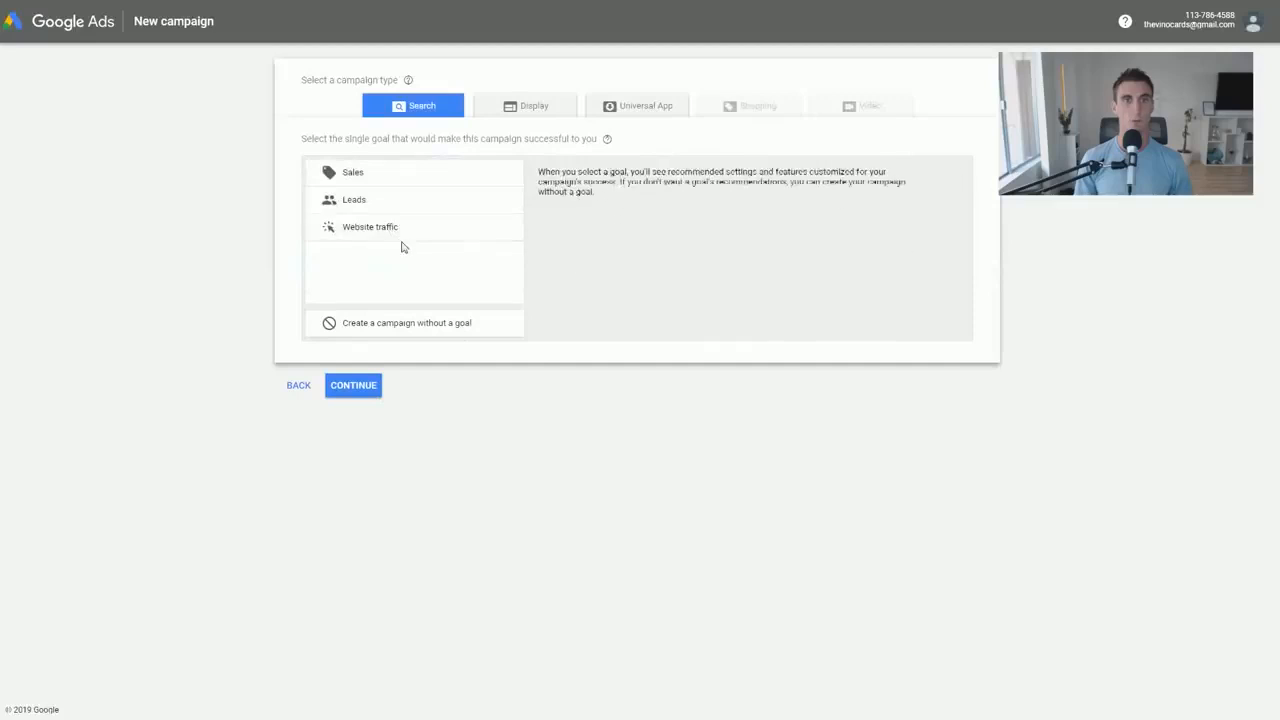
{"action": "left_click", "coordinate": [406, 230]}
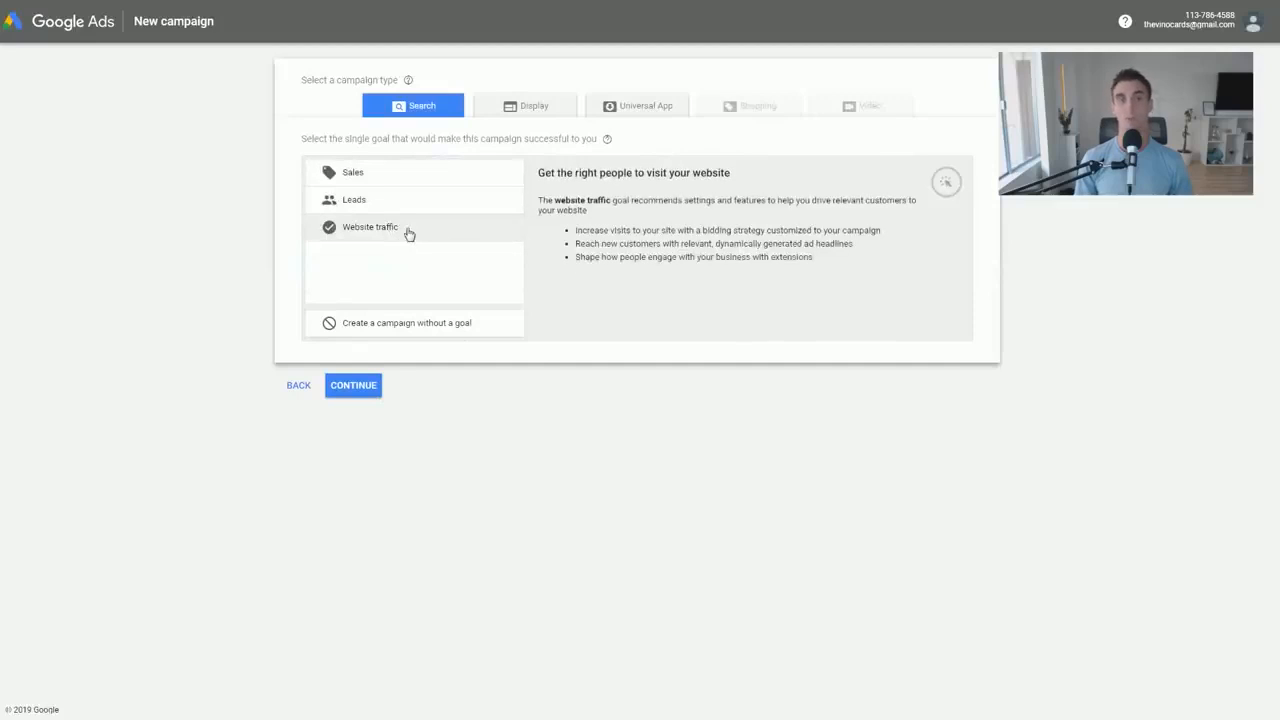
{"action": "left_click", "coordinate": [409, 234]}
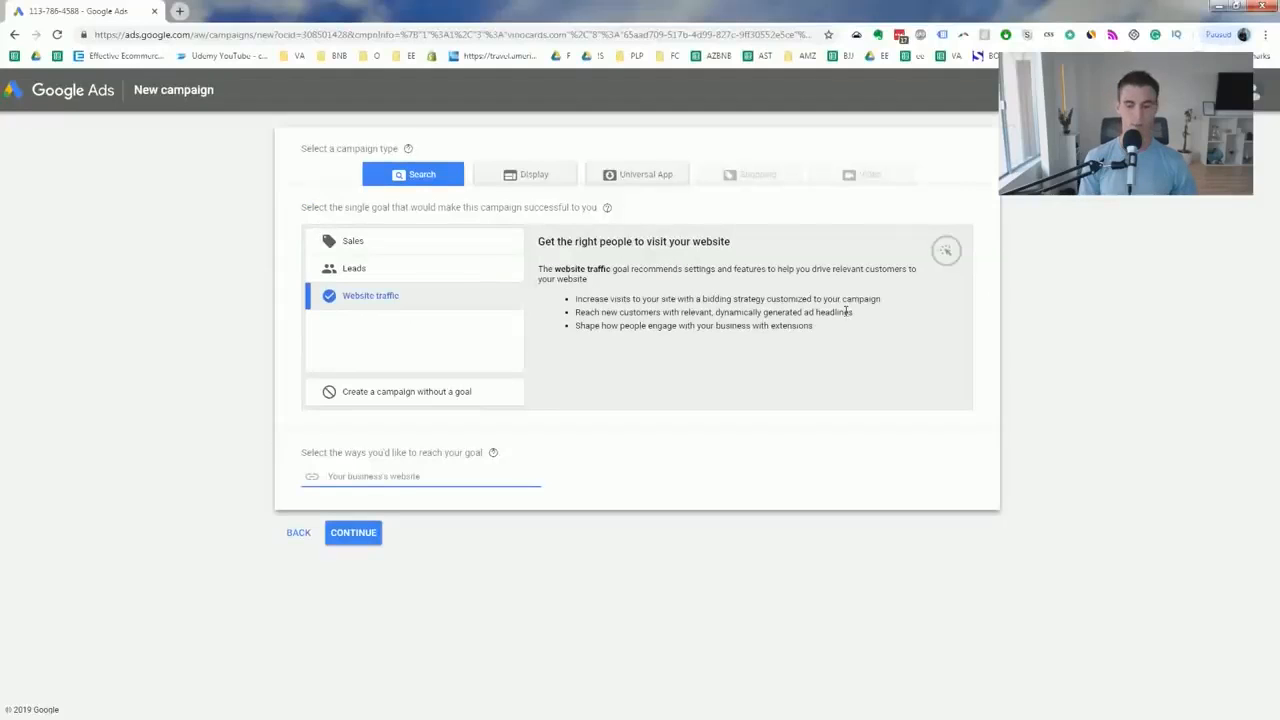
{"action": "type", "text": "vinocards.com"}
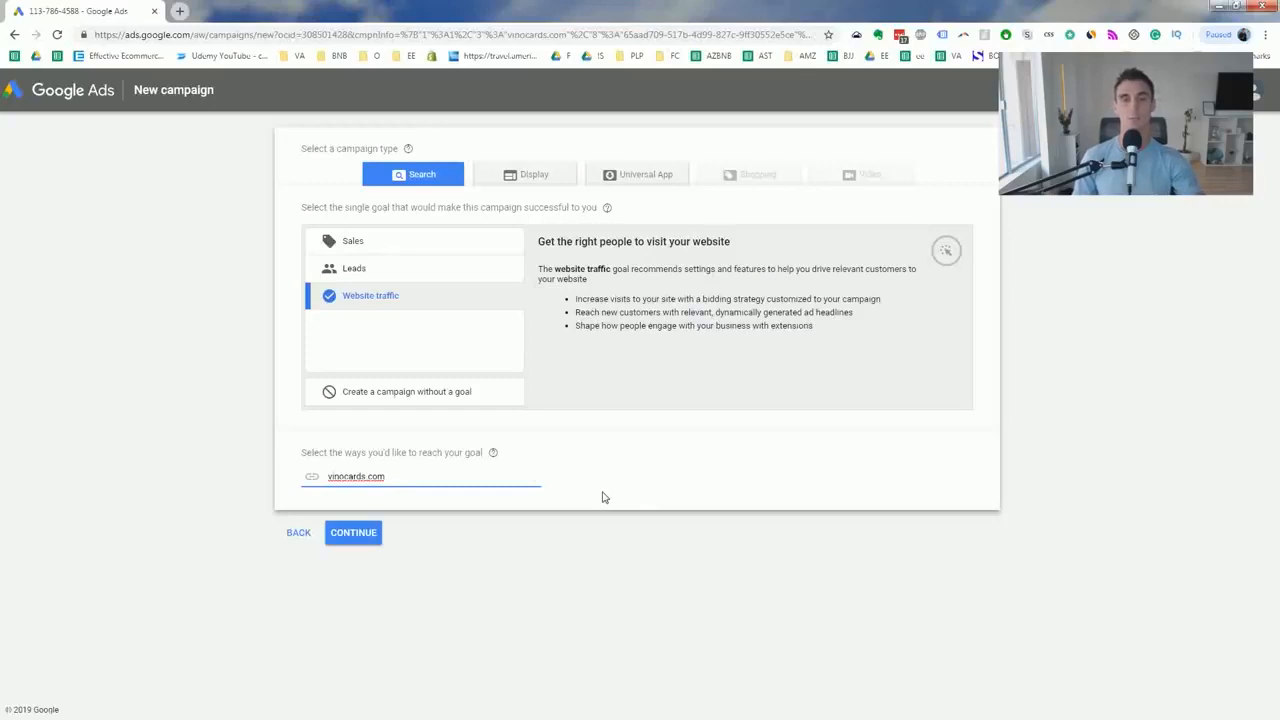
{"action": "left_click", "coordinate": [373, 539]}
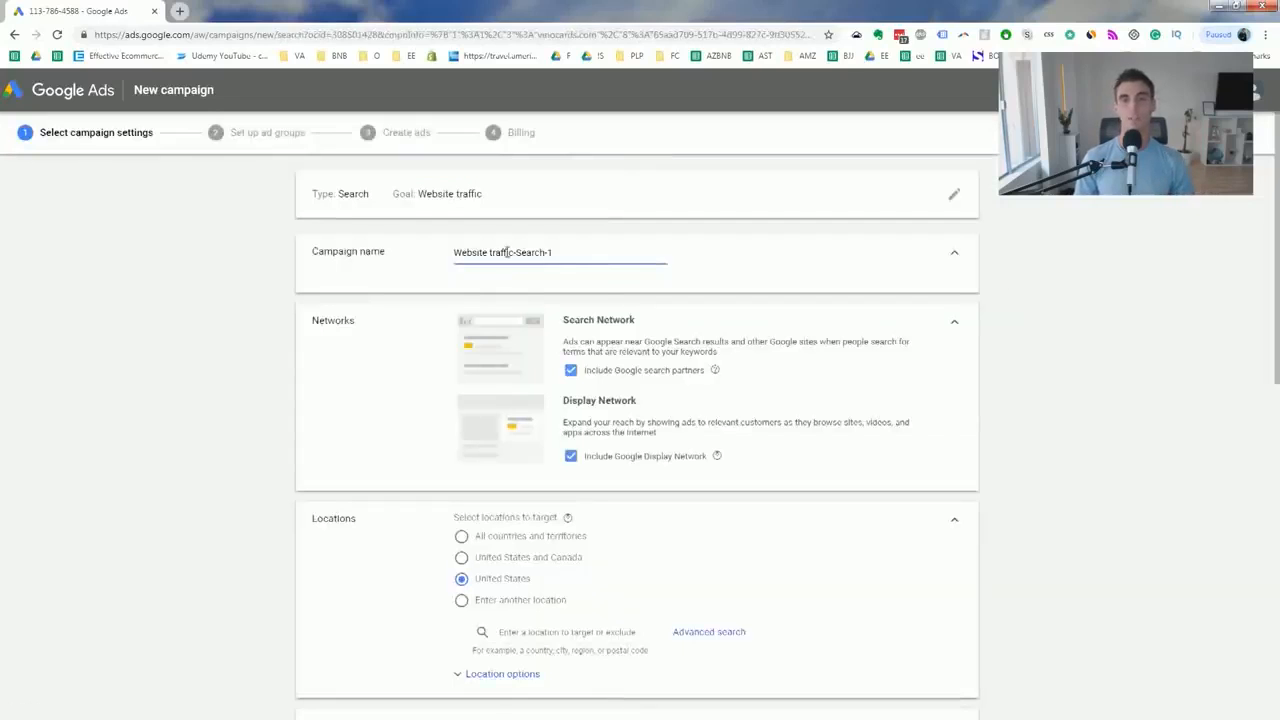
Name the campaign Vino Cards General Campaign and exclude both Google search partners and the Google Display Network
{"action": "triple_click", "coordinate": [523, 252]}
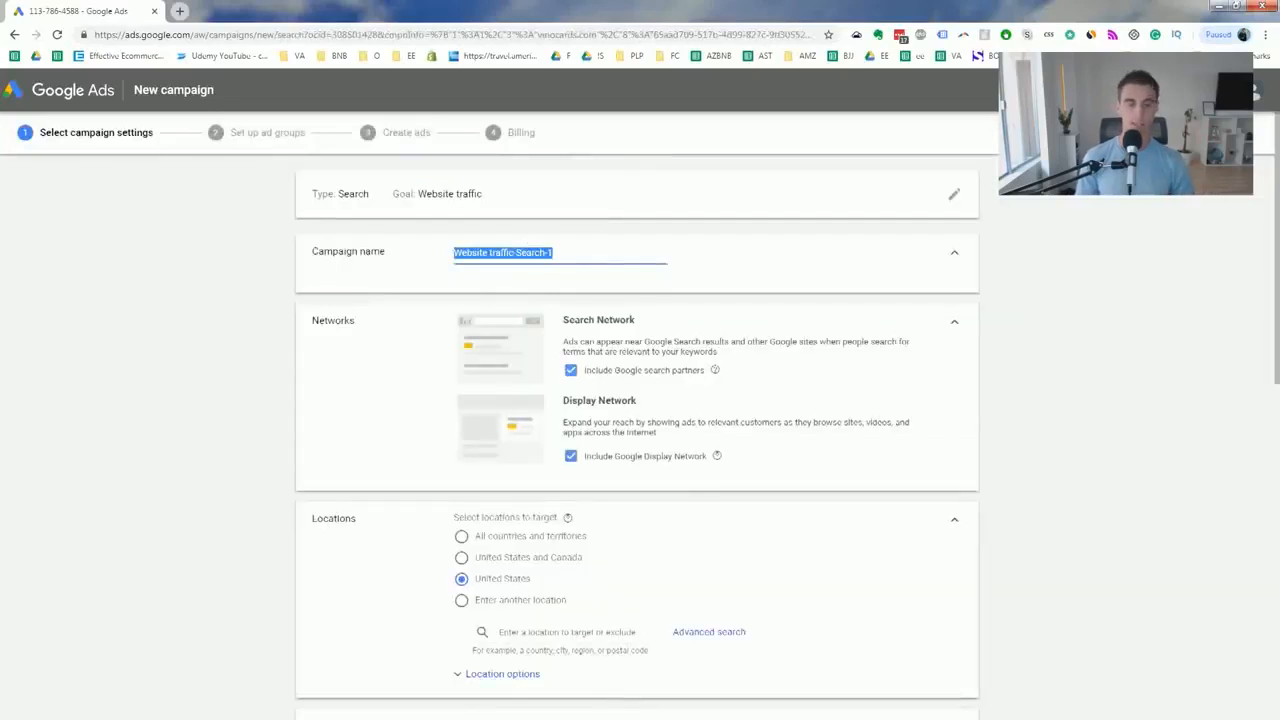
{"action": "type", "text": "Vino Ca"}
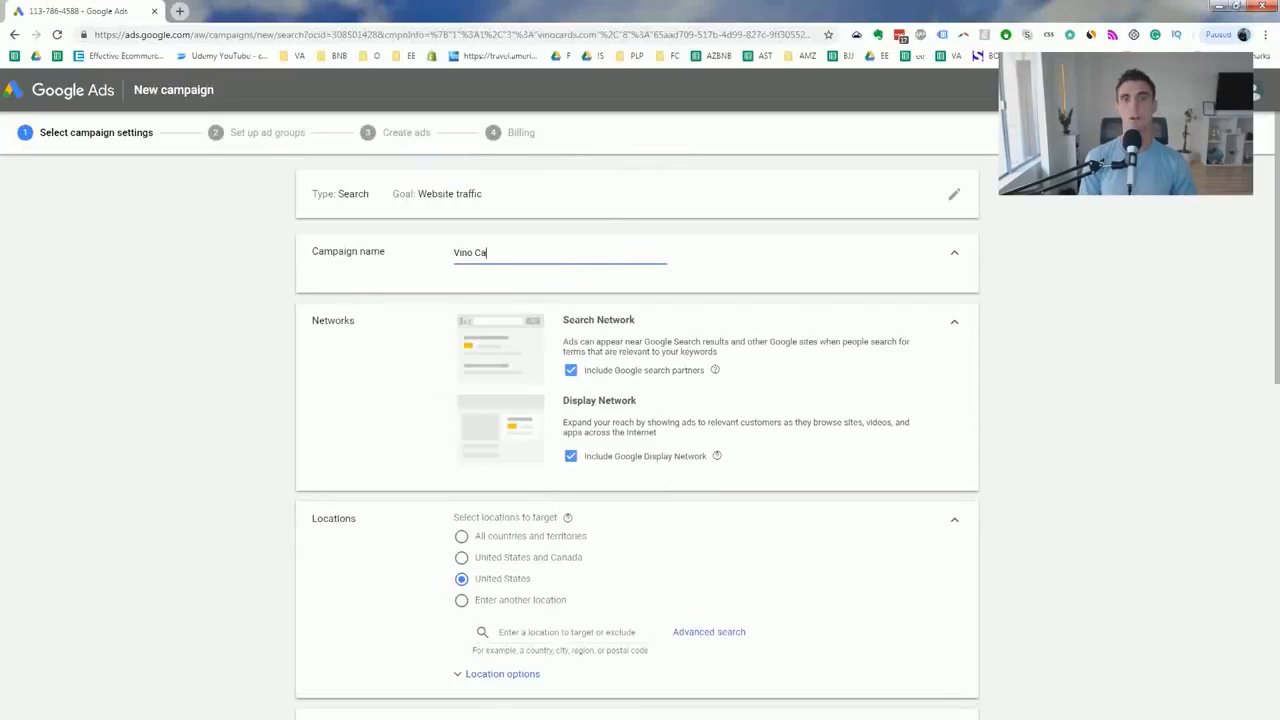
{"action": "type", "text": "rds General Campaign"}
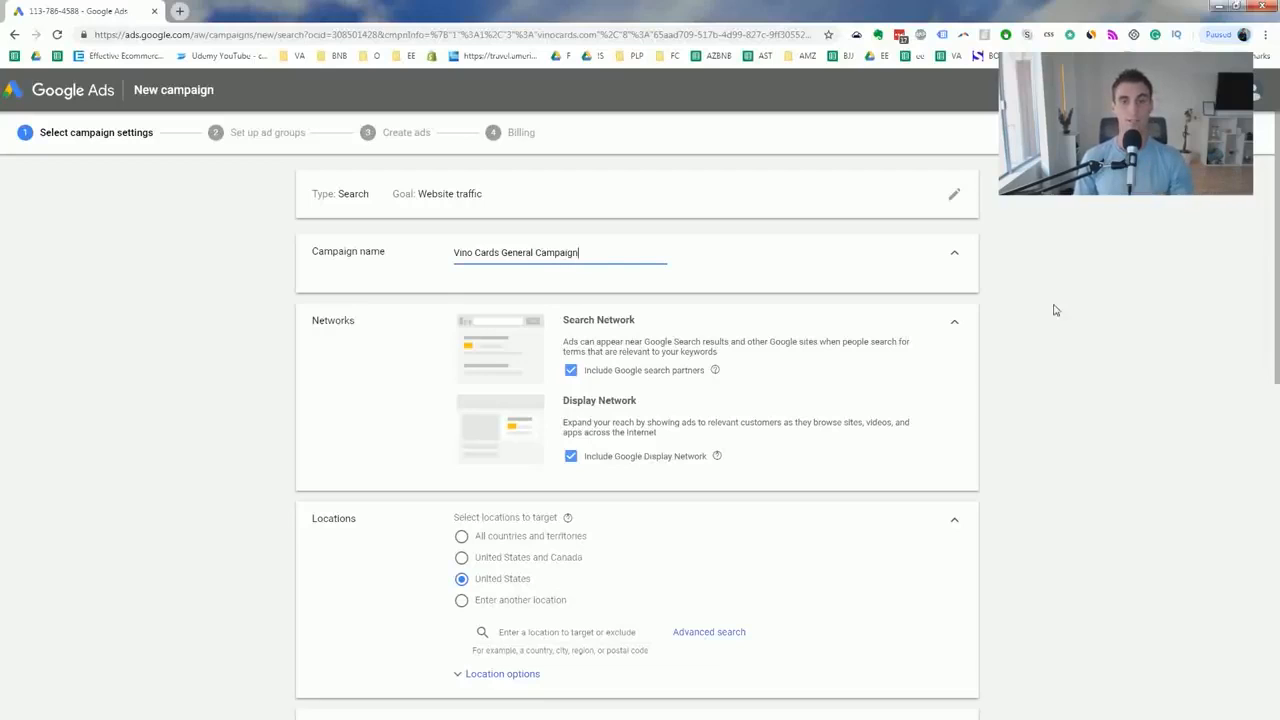
{"action": "left_click", "coordinate": [571, 376]}
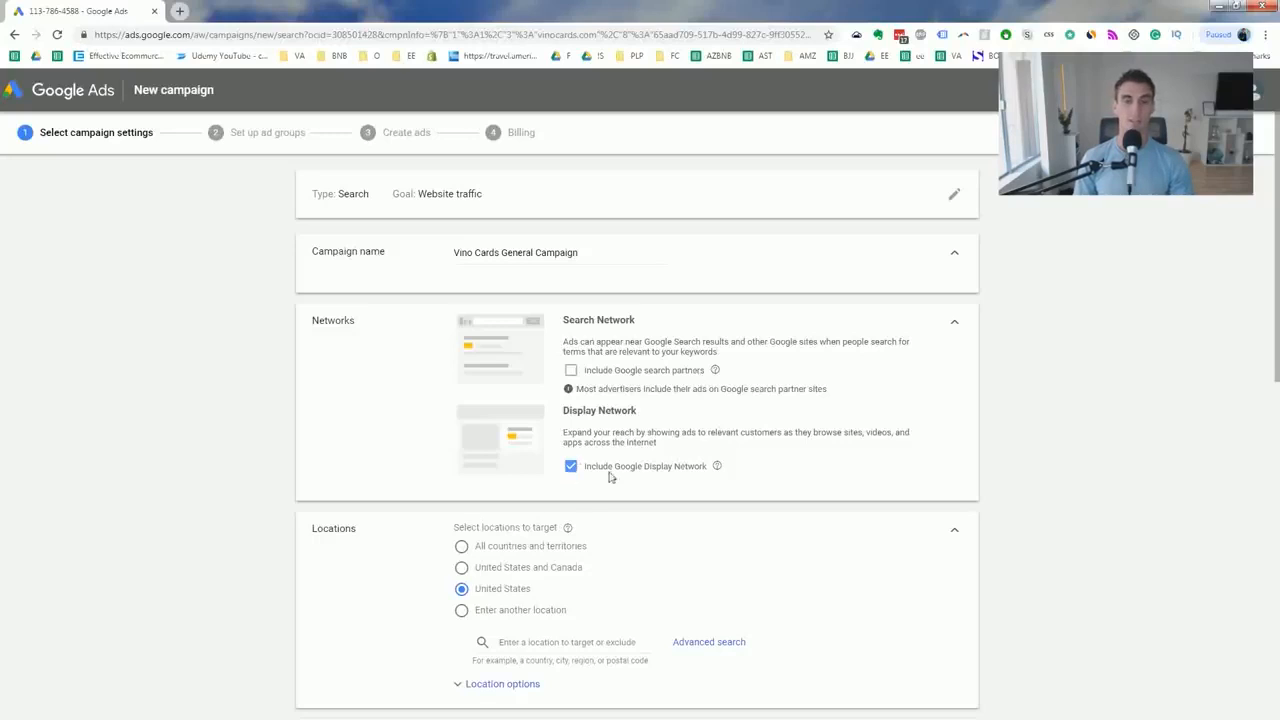
{"action": "left_click", "coordinate": [571, 470]}
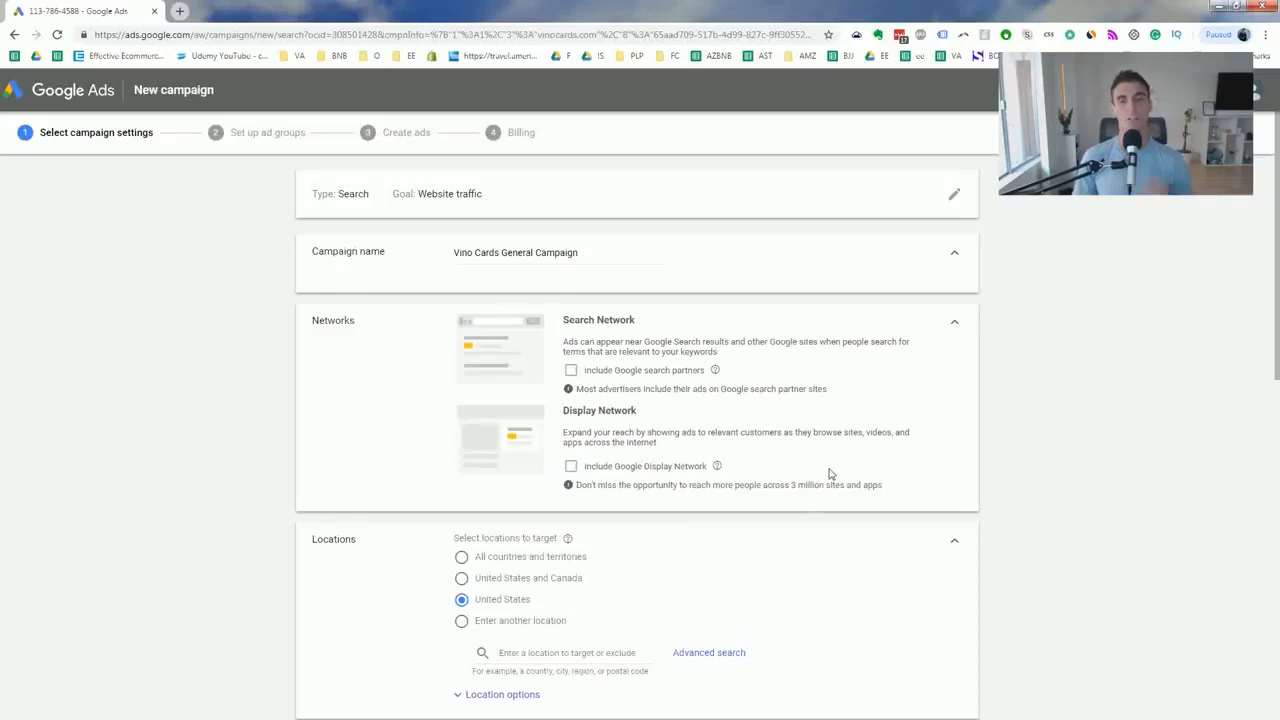
Set the average daily budget to $5 and expand the delivery method options
{"action": "scroll", "coordinate": [291, 360], "scroll_direction": "down", "scroll_amount": 3}
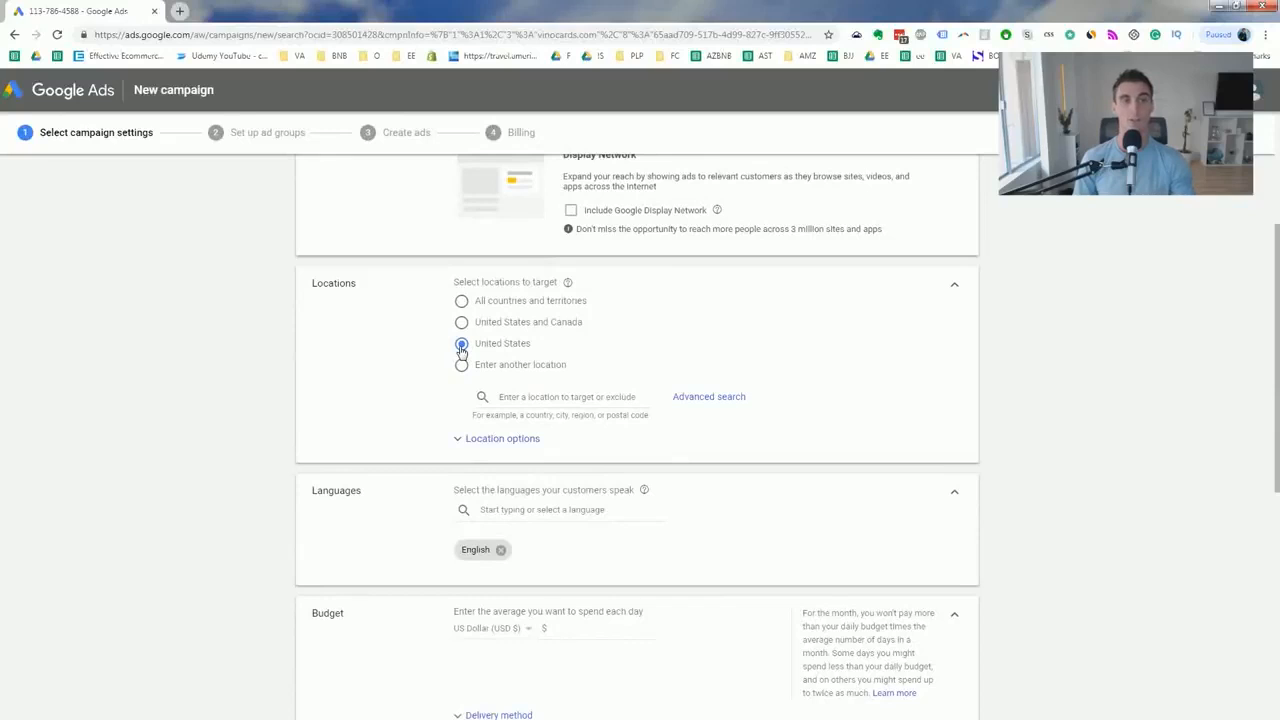
{"action": "scroll", "coordinate": [326, 366], "scroll_direction": "down", "scroll_amount": 2}
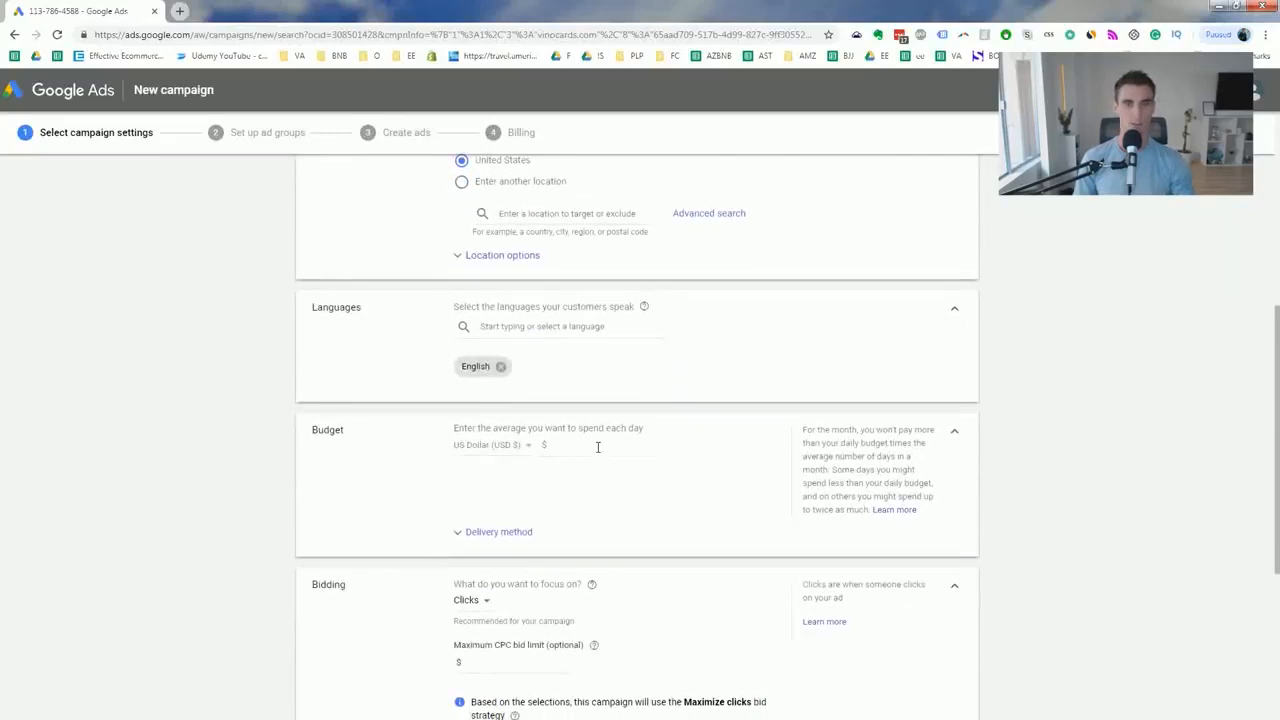
{"action": "left_click", "coordinate": [598, 447]}
{"action": "type", "text": "5"}
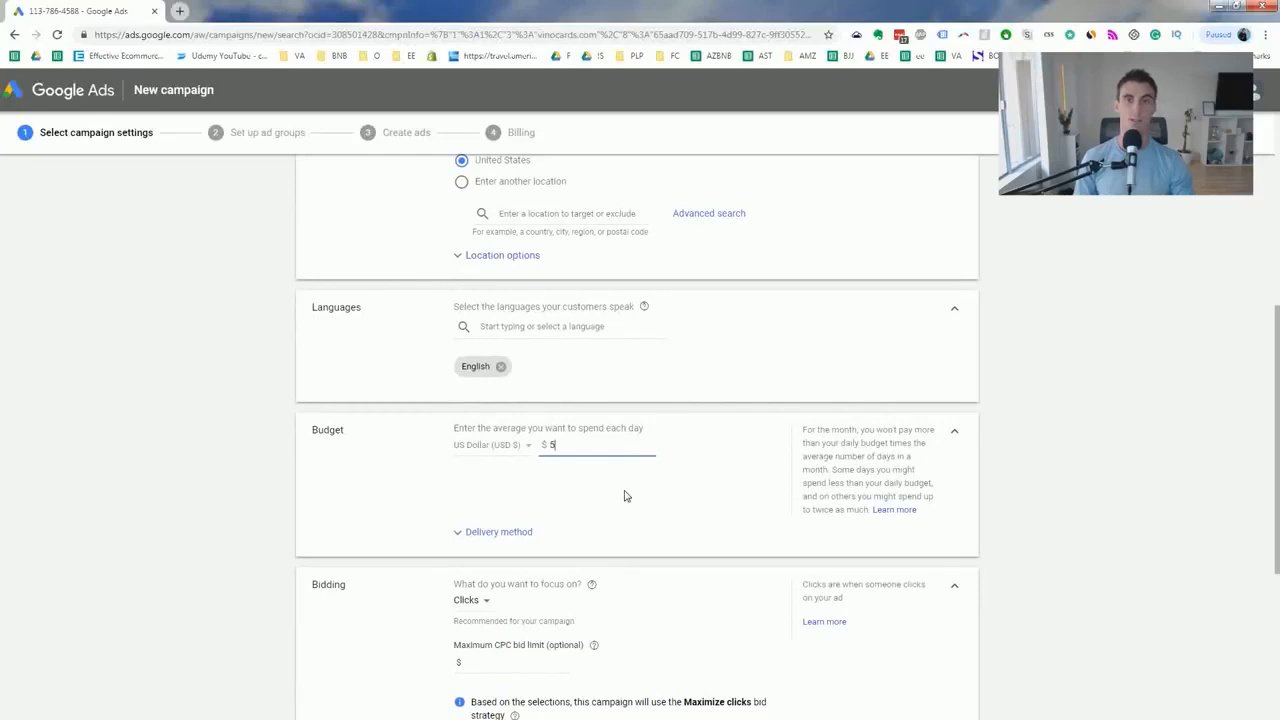
{"action": "left_click", "coordinate": [520, 532]}
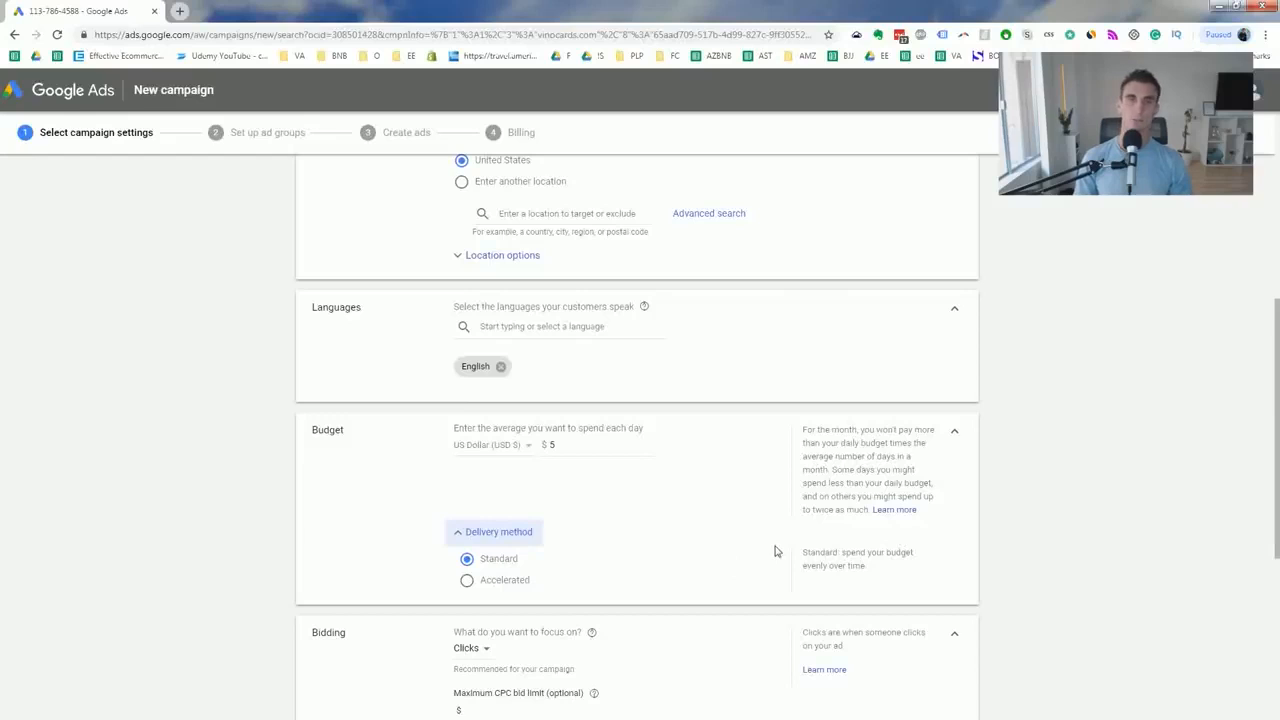
Set the campaign's maximum CPC bid limit to $1
{"action": "scroll", "coordinate": [607, 534], "scroll_direction": "down", "scroll_amount": 3}
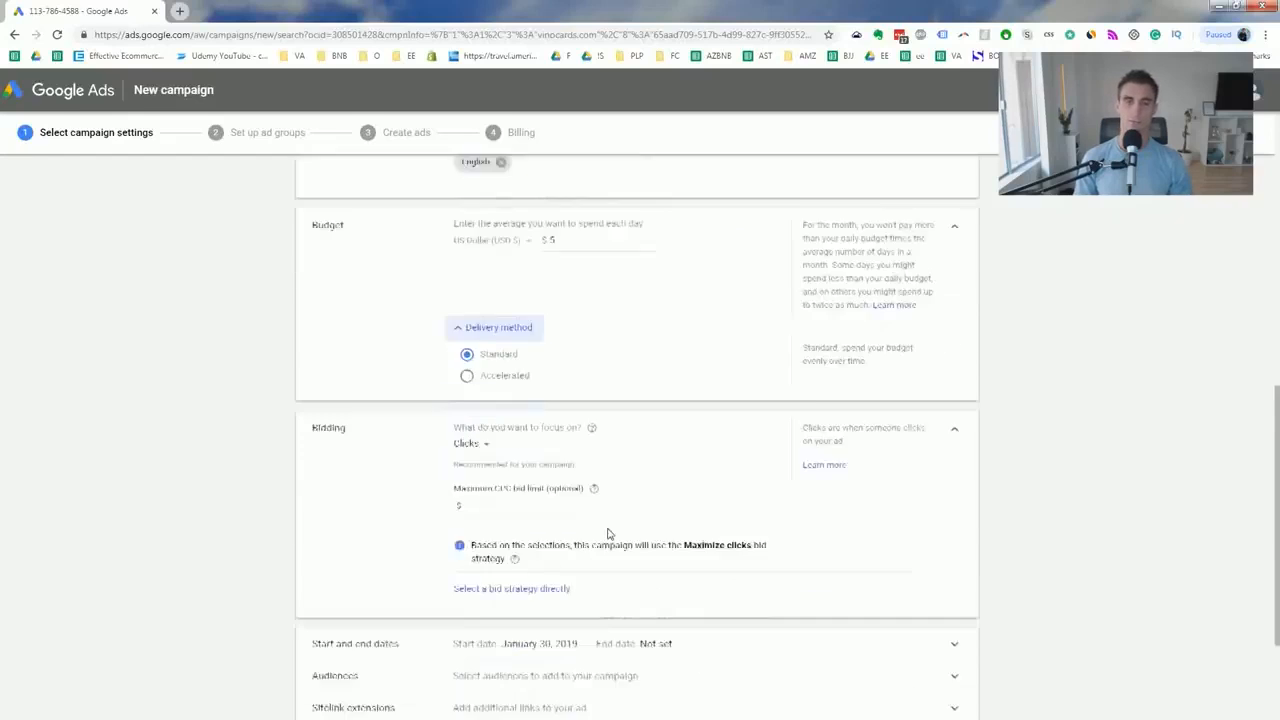
{"action": "scroll", "coordinate": [576, 404], "scroll_direction": "down", "scroll_amount": 1}
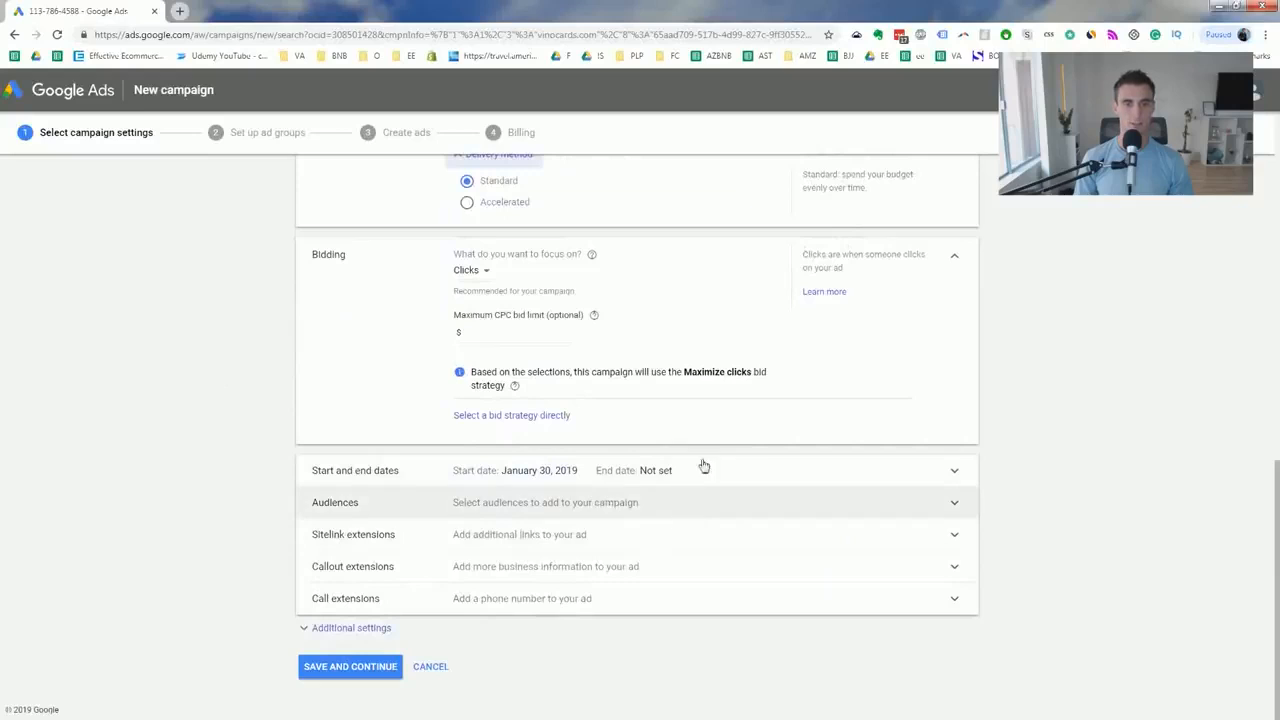
{"action": "left_click", "coordinate": [519, 336]}
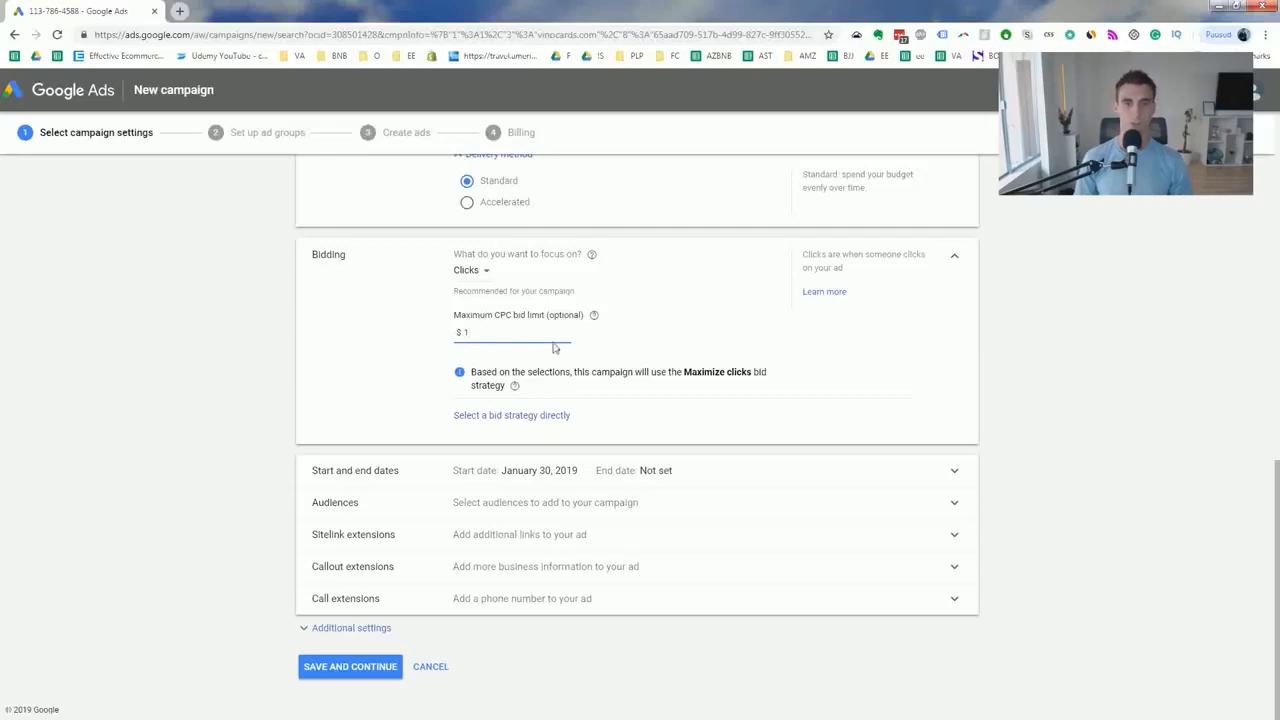
Set the ad schedule in the additional settings to run on all days from 06:00 to 20:00
{"action": "left_click", "coordinate": [335, 628]}
{"action": "scroll", "coordinate": [250, 484], "scroll_direction": "down", "scroll_amount": 3}
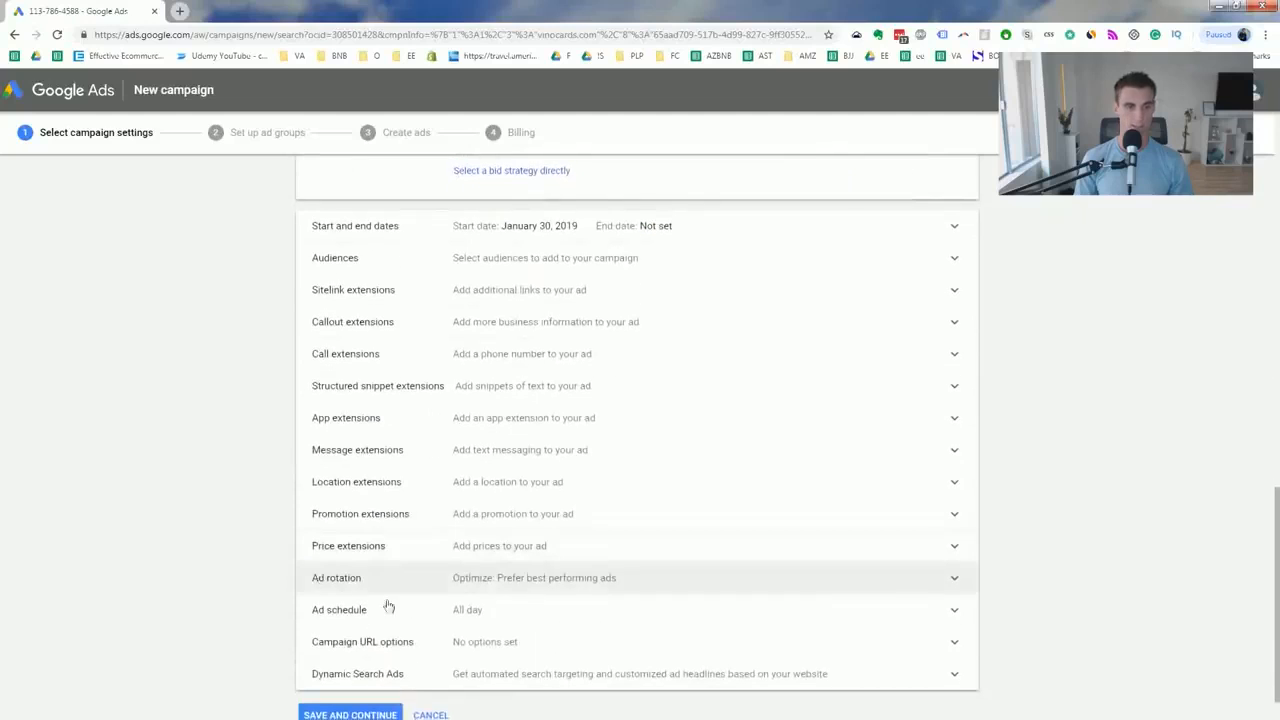
{"action": "left_click", "coordinate": [524, 615]}
{"action": "scroll", "coordinate": [525, 615], "scroll_direction": "down", "scroll_amount": 2}
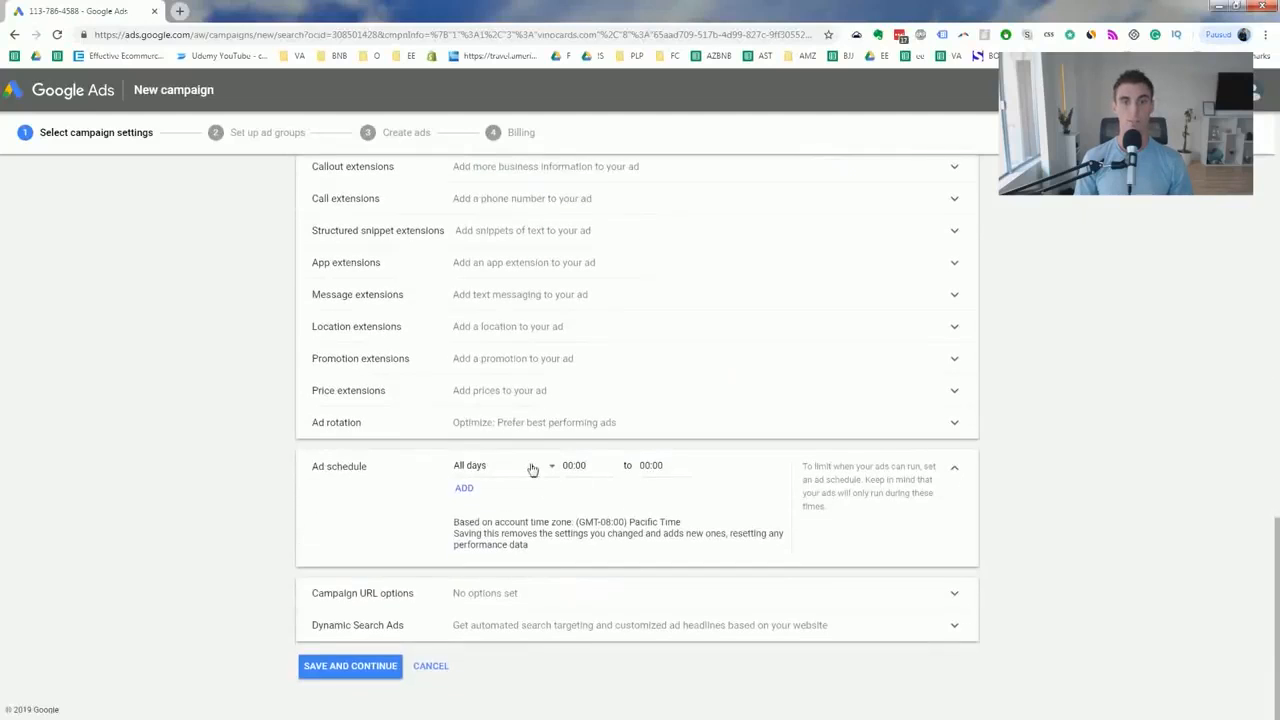
{"action": "left_click", "coordinate": [566, 465]}
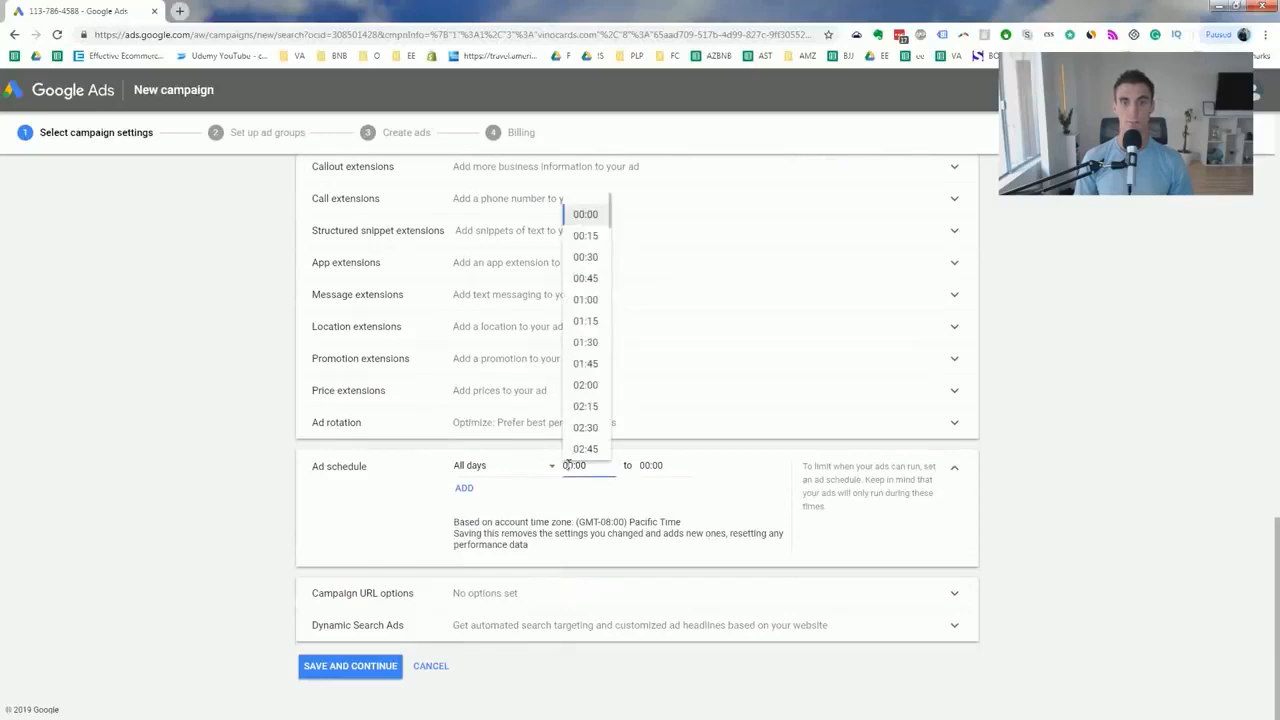
{"action": "scroll", "coordinate": [591, 389], "scroll_direction": "down", "scroll_amount": 8}
{"action": "scroll", "coordinate": [592, 389], "scroll_direction": "up", "scroll_amount": 2}
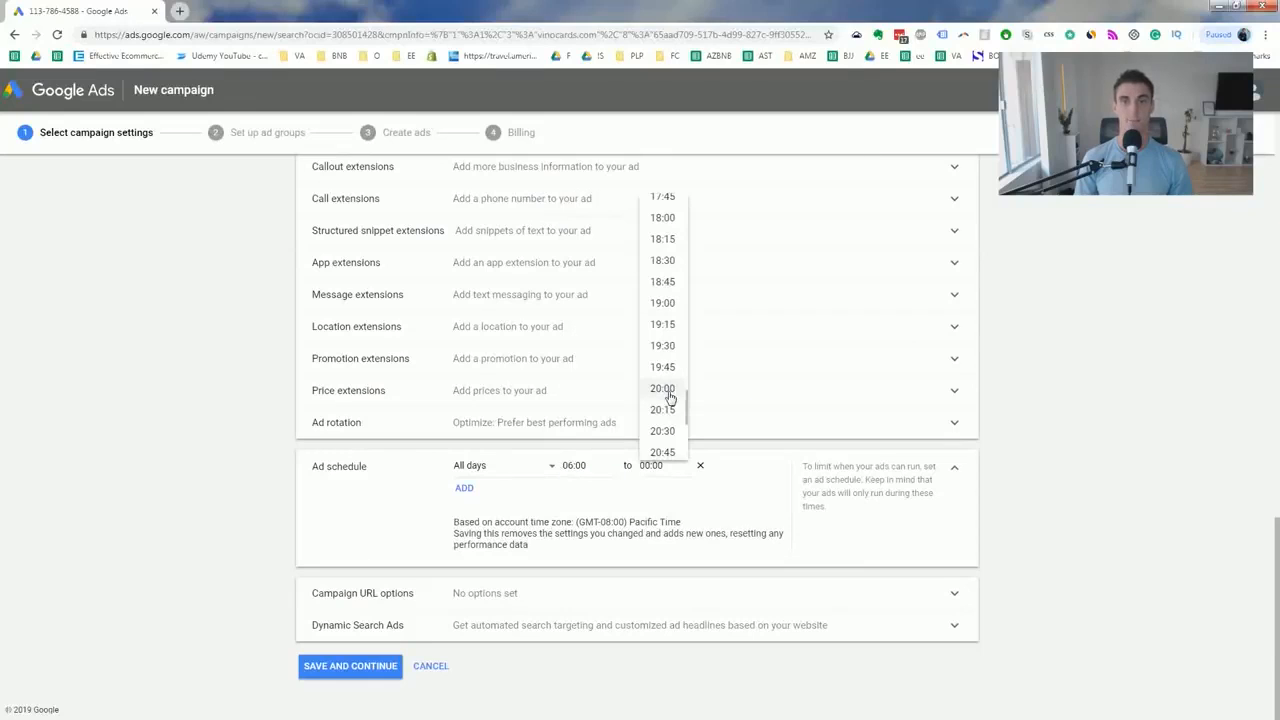
{"action": "left_click", "coordinate": [663, 389]}
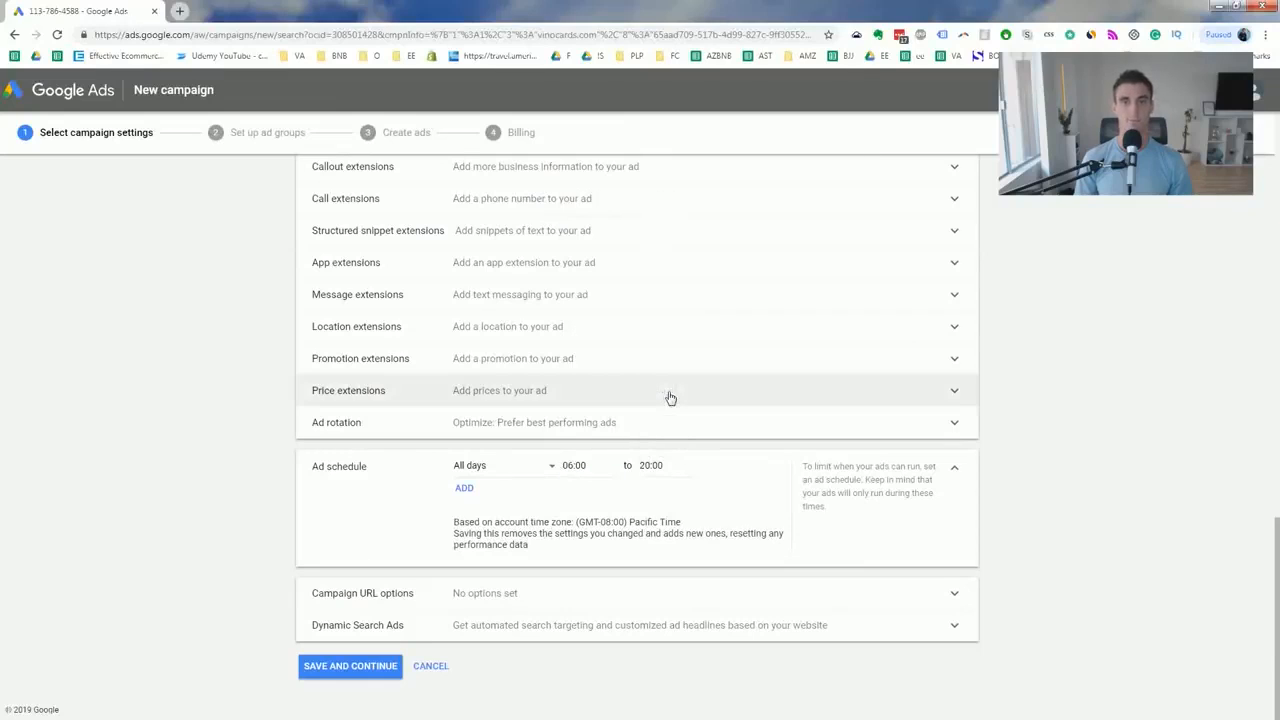
Save the campaign settings and continue to the ad group setup
{"action": "scroll", "coordinate": [1273, 517], "scroll_direction": "up", "scroll_amount": 2}
{"action": "key", "text": "ctrl+f"}
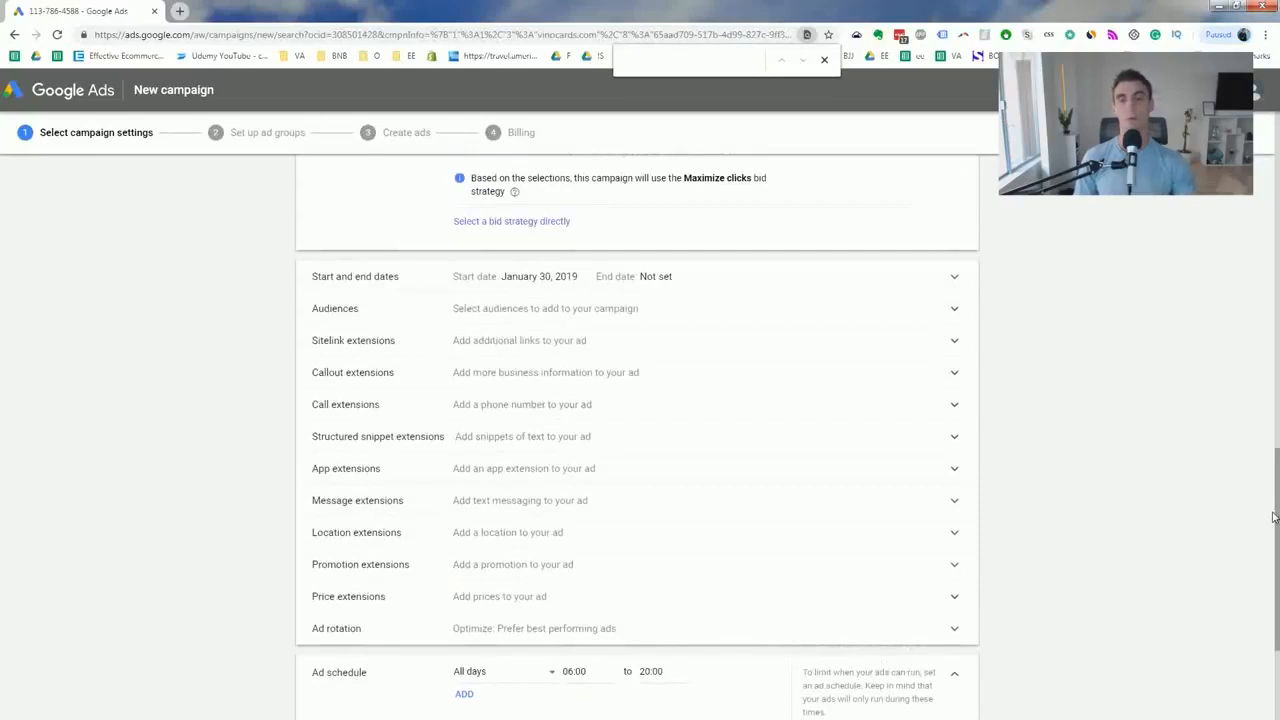
{"action": "scroll", "coordinate": [1273, 517], "scroll_direction": "down", "scroll_amount": 2}
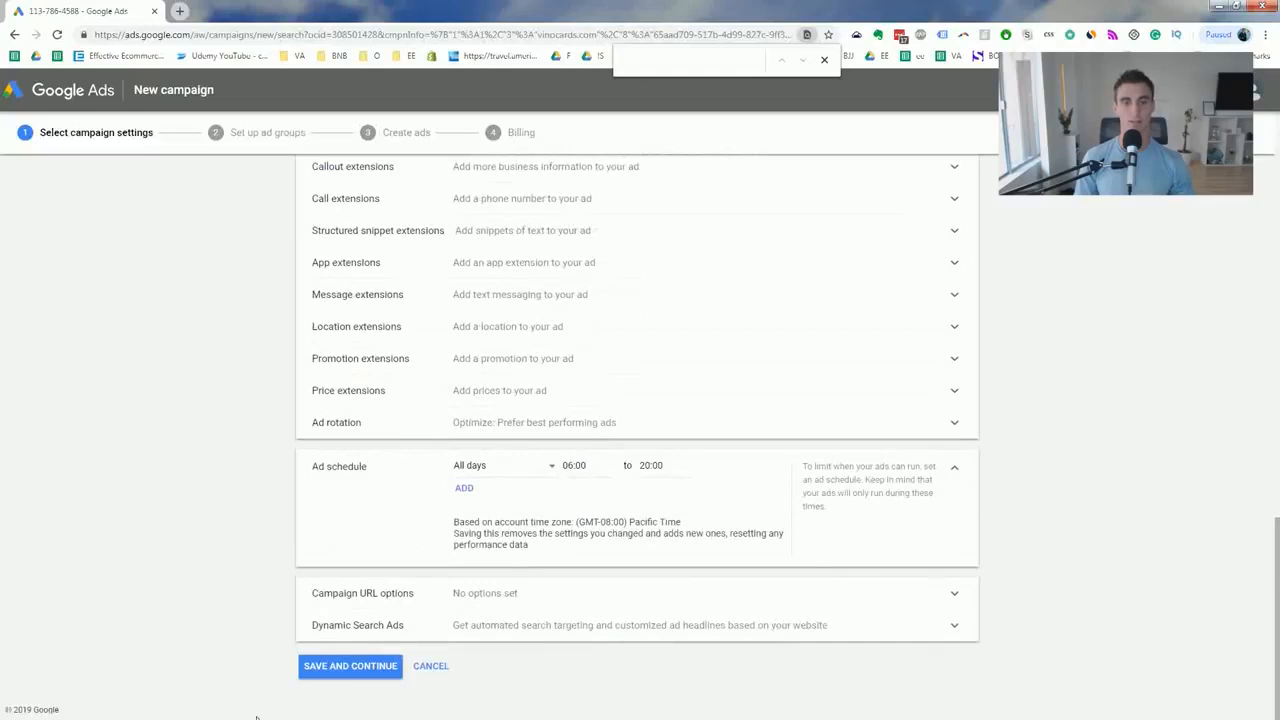
{"action": "left_click", "coordinate": [356, 666]}
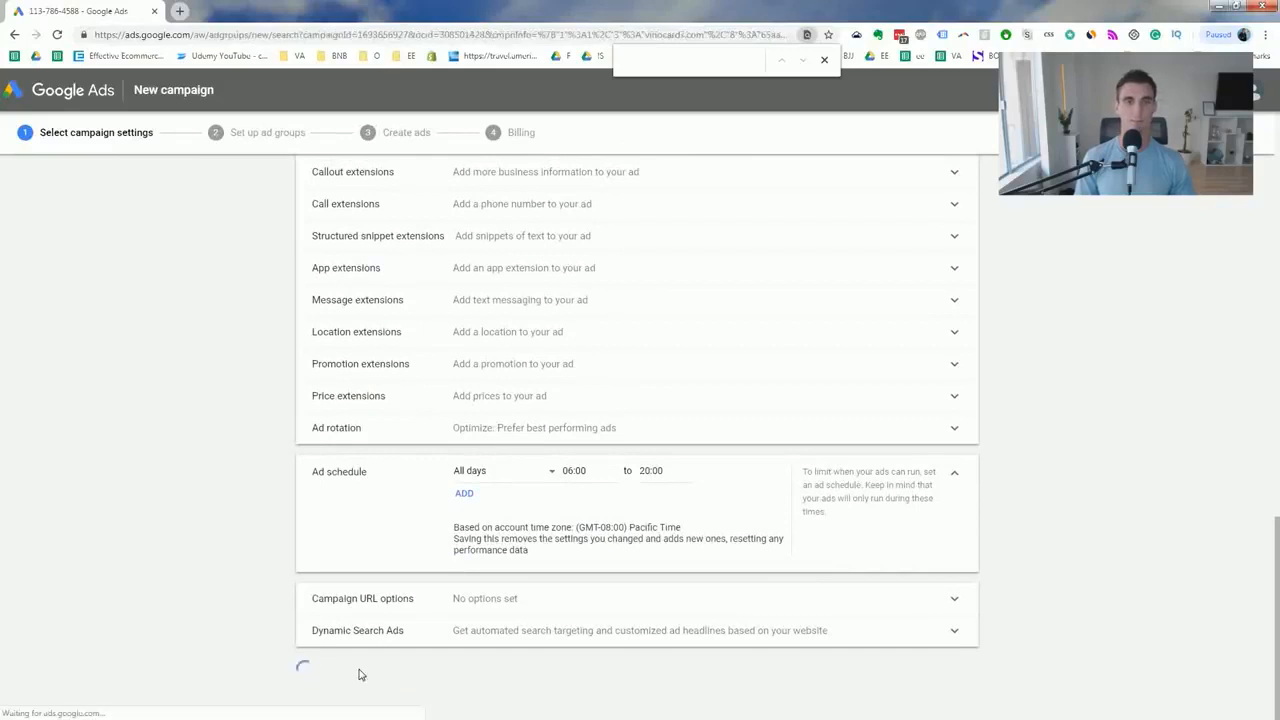
Name the ad group Vino Cards General
{"action": "left_click", "coordinate": [384, 278]}
{"action": "key", "text": "ctrl+a"}
{"action": "type", "text": "Vino C"}
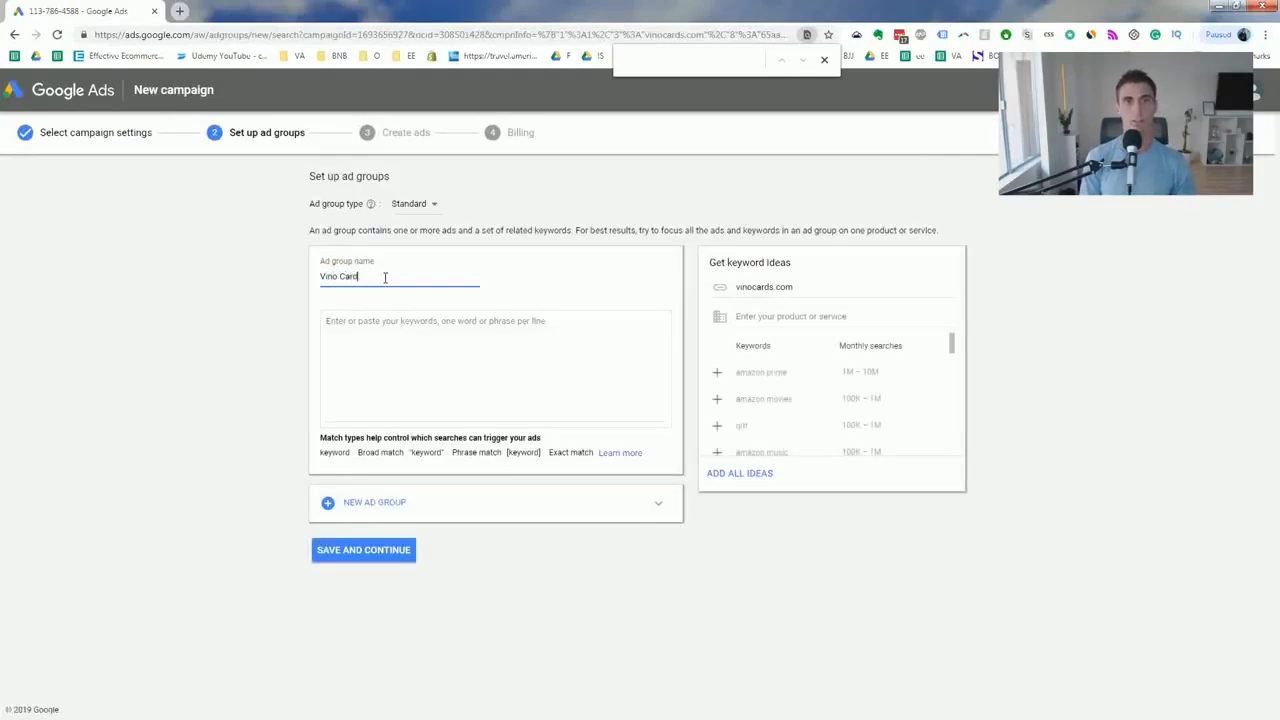
{"action": "type", "text": "ards General"}
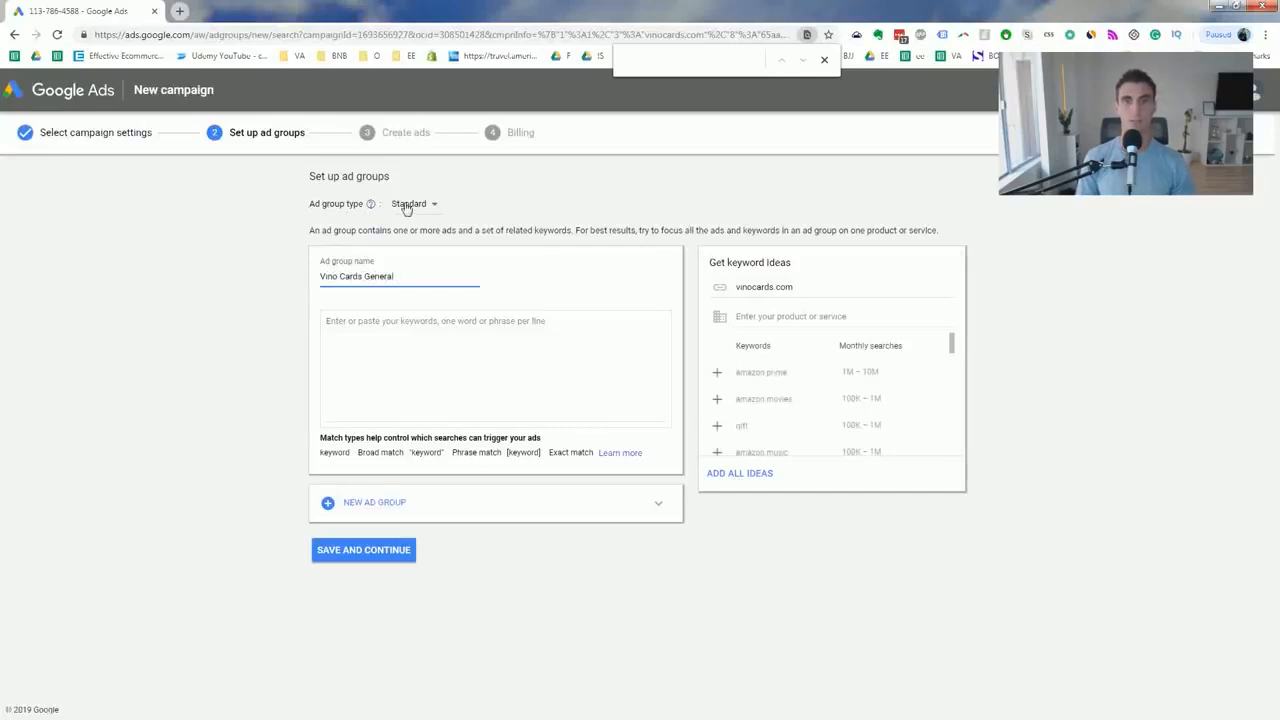
{"action": "left_click", "coordinate": [1165, 290]}
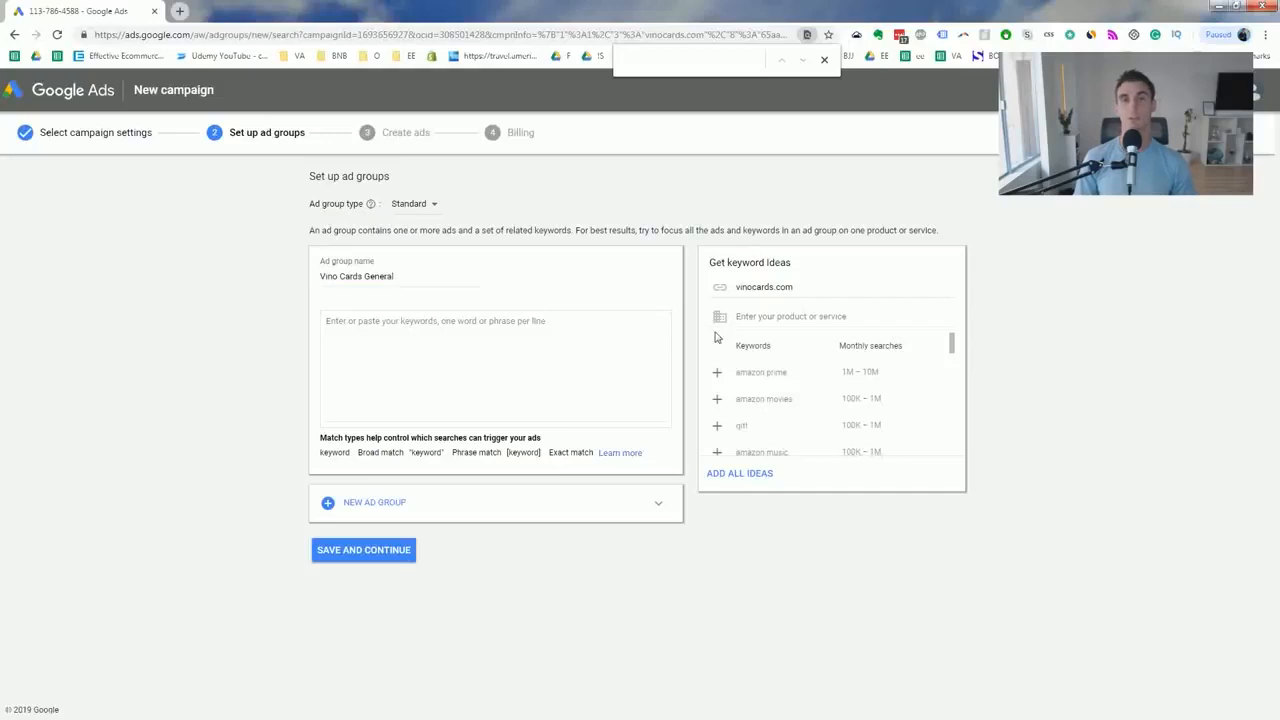
Enter the keywords "wine flashcards" and "wine flash cards" on separate lines for the ad group
{"action": "left_click", "coordinate": [537, 346]}
{"action": "type", "text": "wine"}
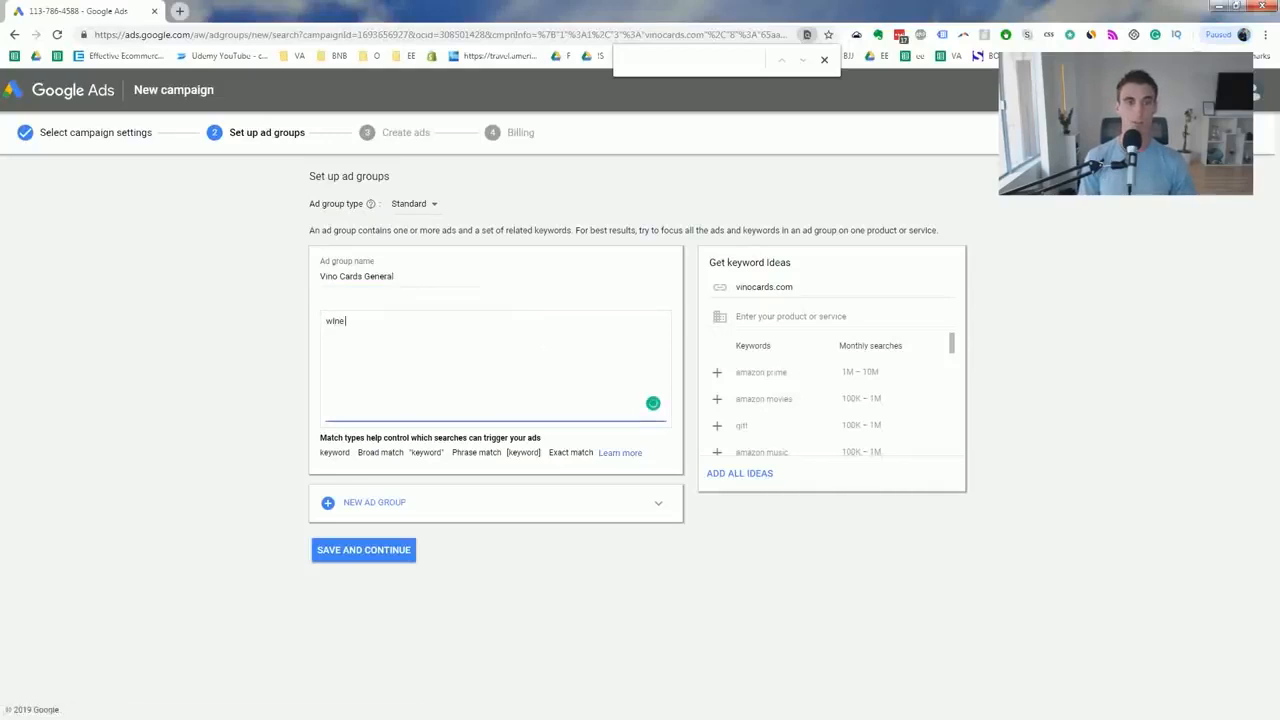
{"action": "type", "text": " flashcards"}
{"action": "key", "text": "Return"}
{"action": "type", "text": "wine flash cards"}
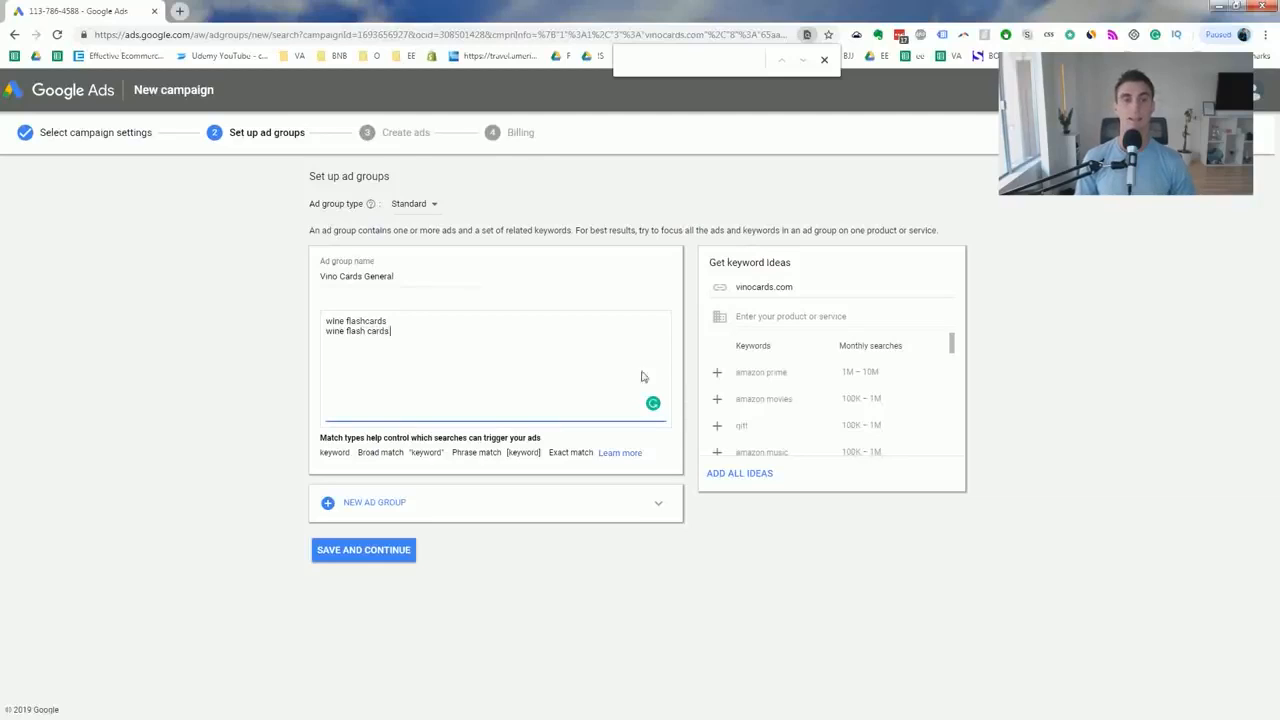
{"action": "mouse_move", "coordinate": [385, 340]}
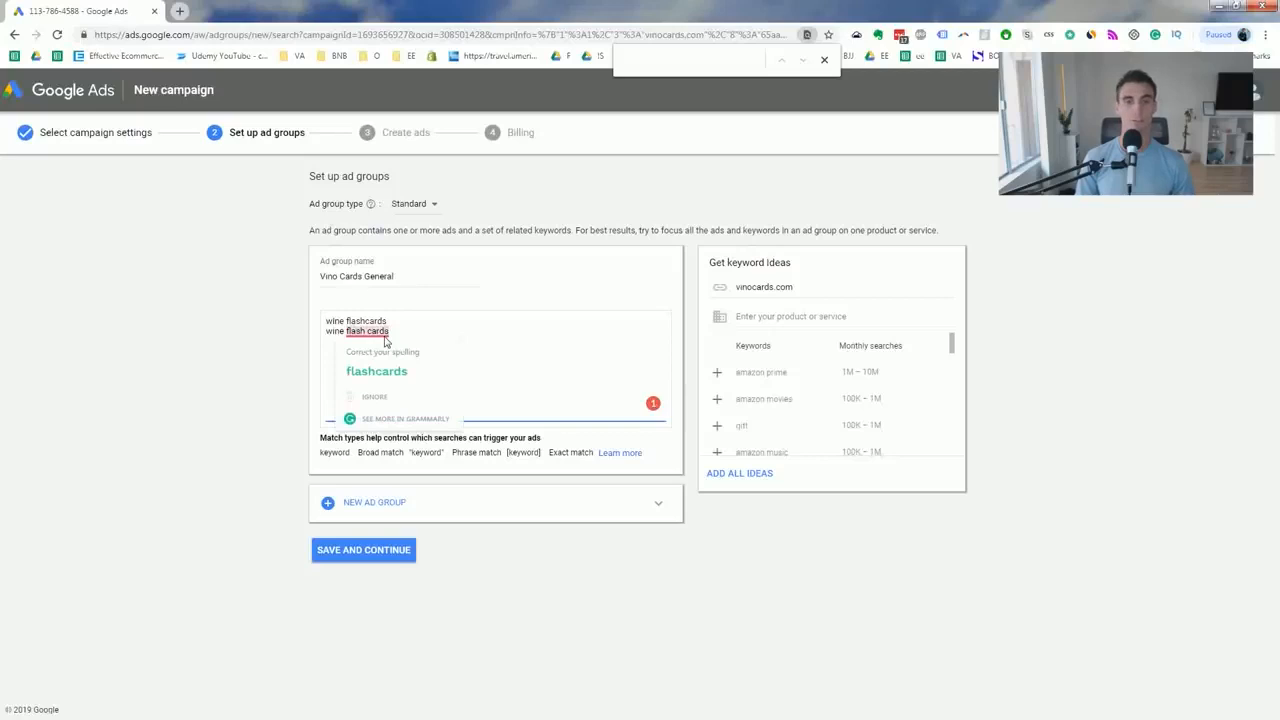
{"action": "left_click", "coordinate": [461, 320]}
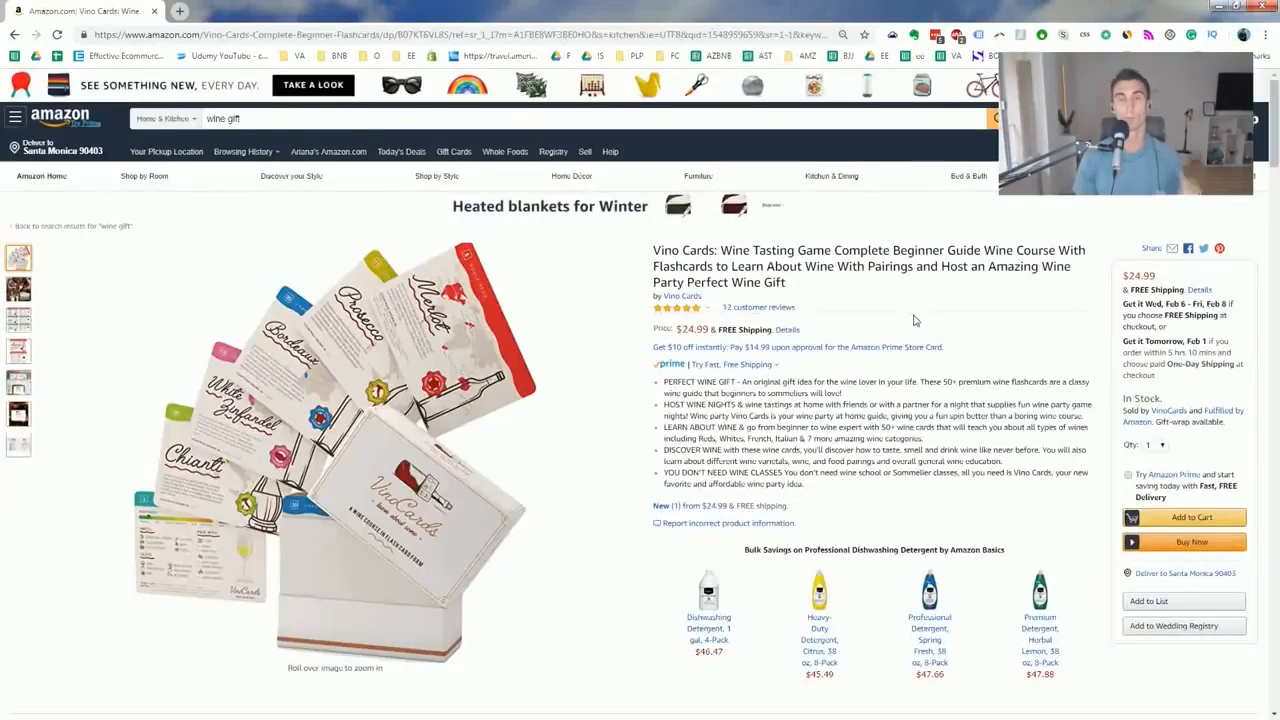
Search Google for "wine flashcards" in a new browser tab, then return to the Amazon product listing
{"action": "mouse_move", "coordinate": [360, 360]}
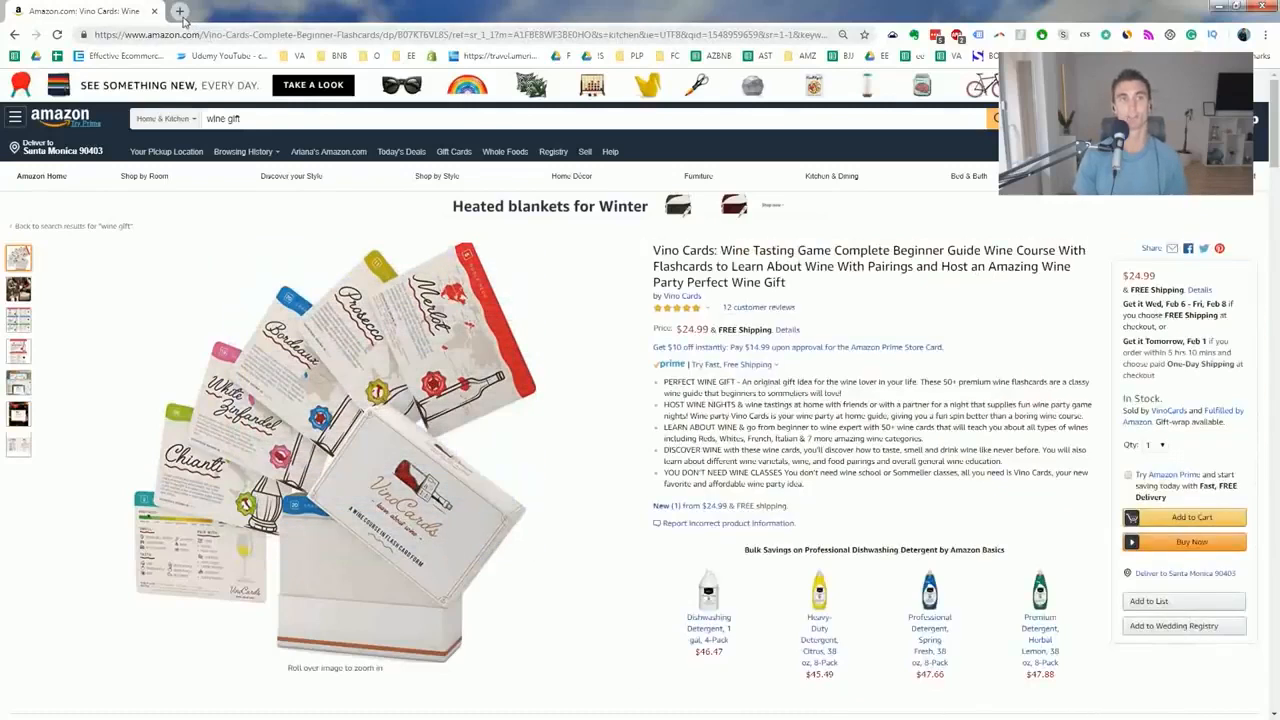
{"action": "left_click", "coordinate": [179, 11]}
{"action": "type", "text": "wine flash"}
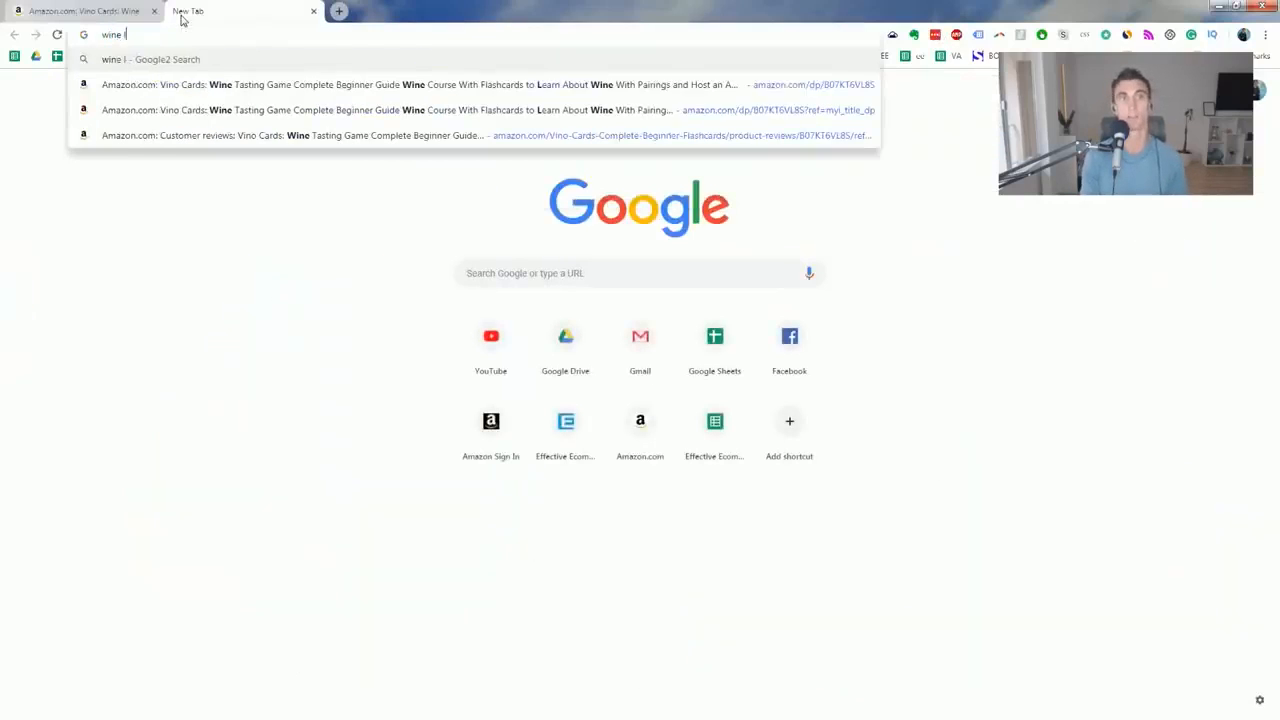
{"action": "type", "text": "cards"}
{"action": "key", "text": "Return"}
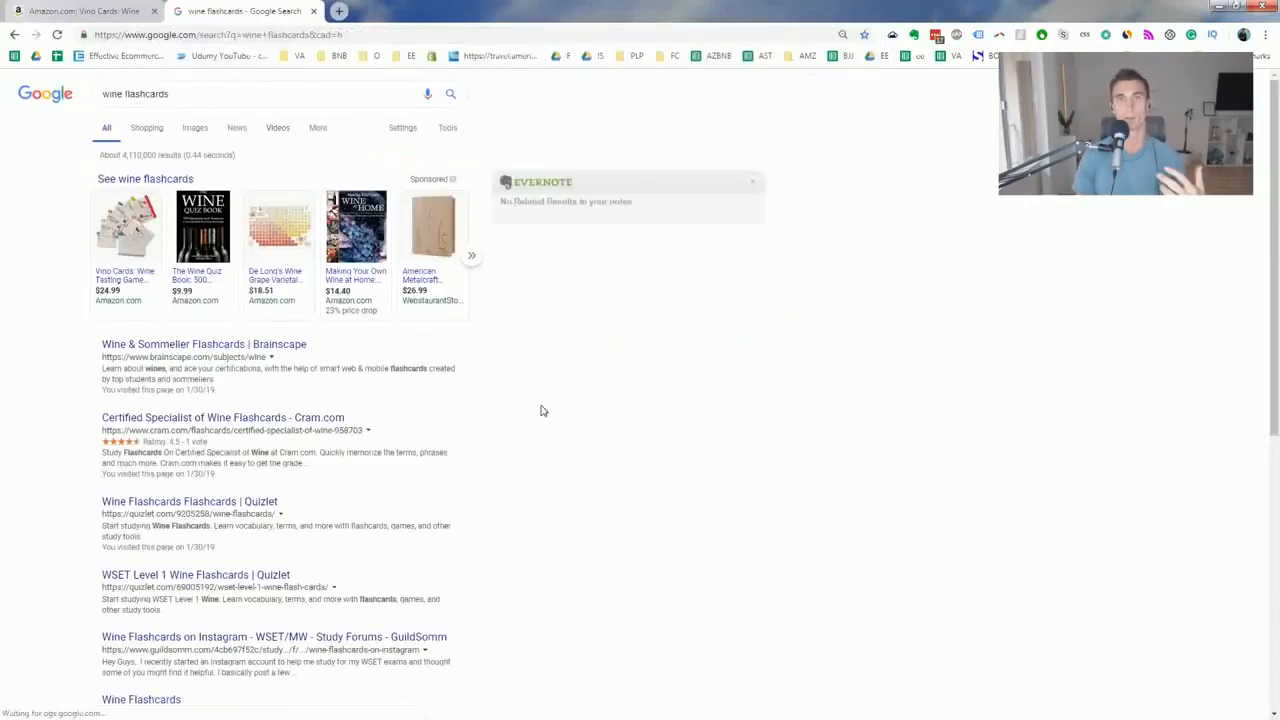
{"action": "left_click", "coordinate": [64, 12]}
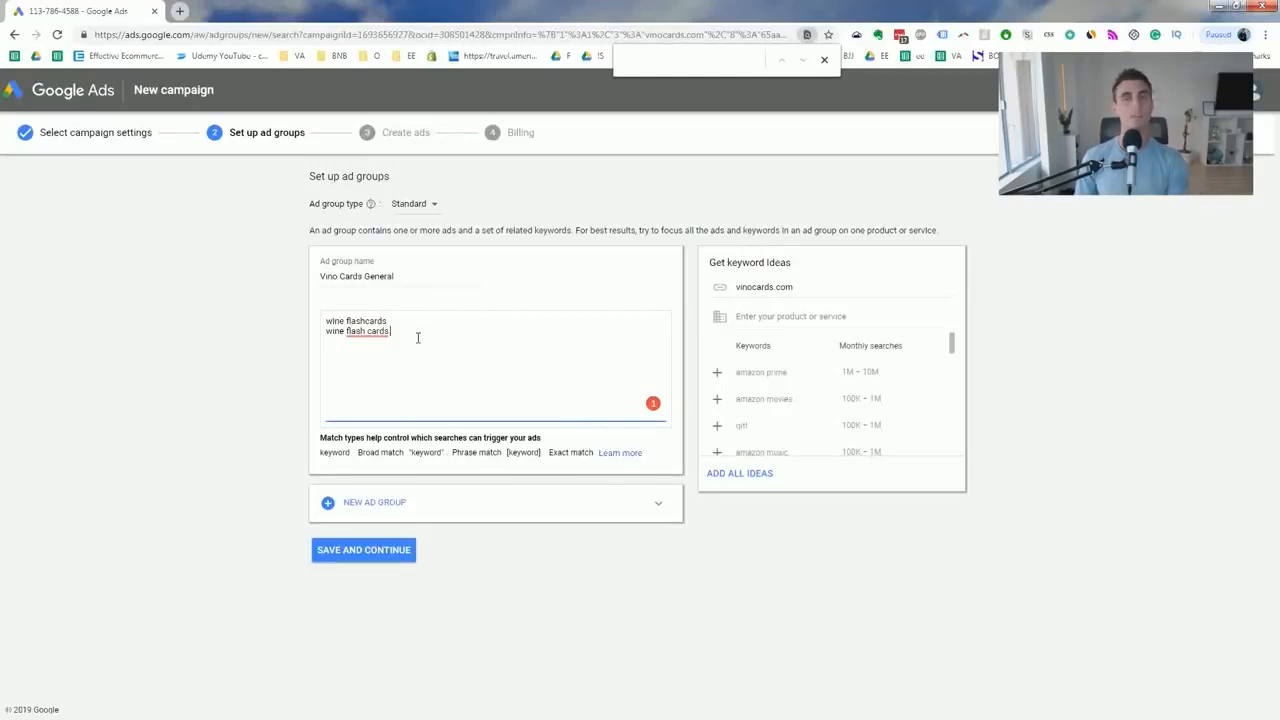
{"action": "left_click", "coordinate": [379, 563]}
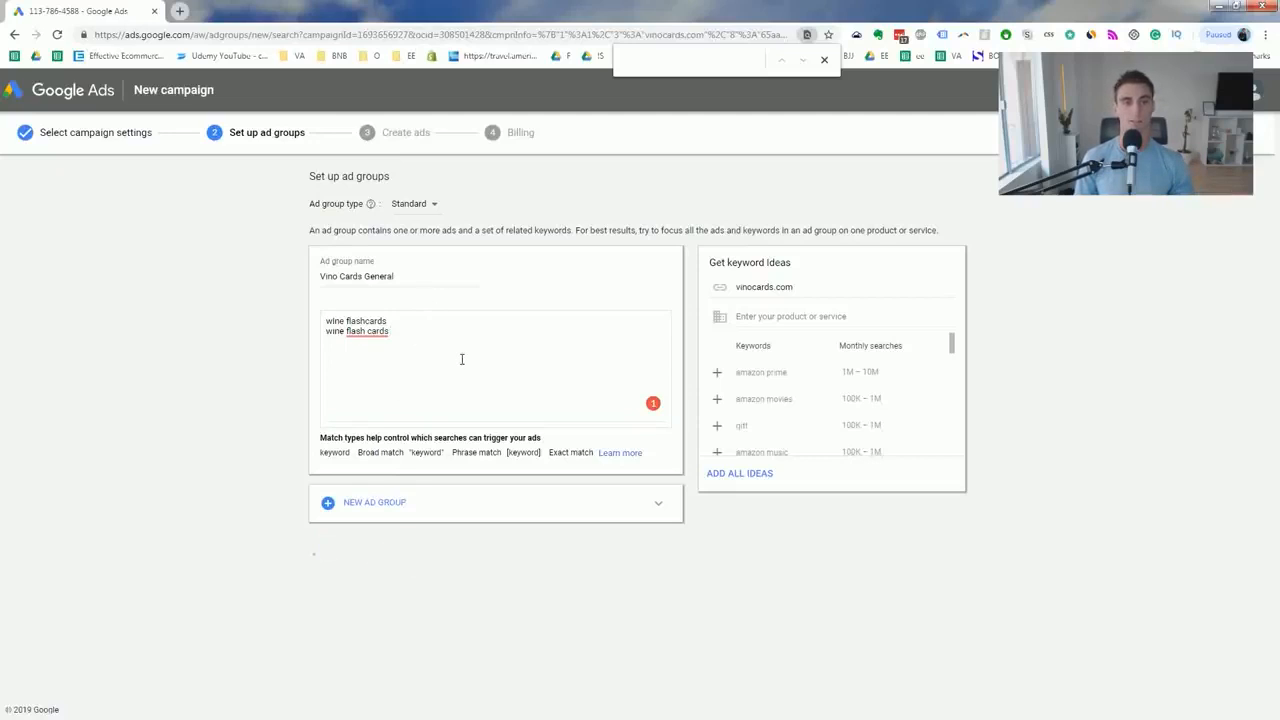
{"action": "left_click", "coordinate": [424, 429]}
{"action": "type", "text": "vinocards.com"}
Enter "52 Wine Flashcards" as Headline 1 of the text ad
{"action": "left_click", "coordinate": [440, 465]}
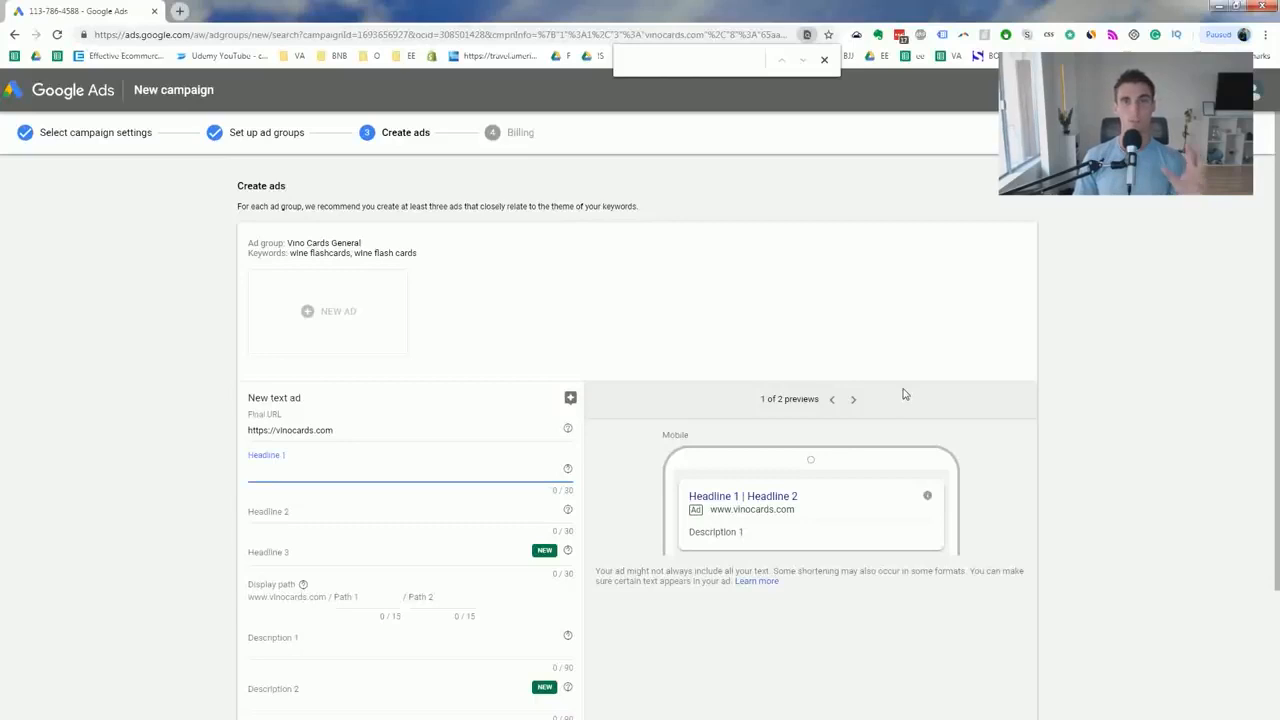
{"action": "type", "text": "W"}
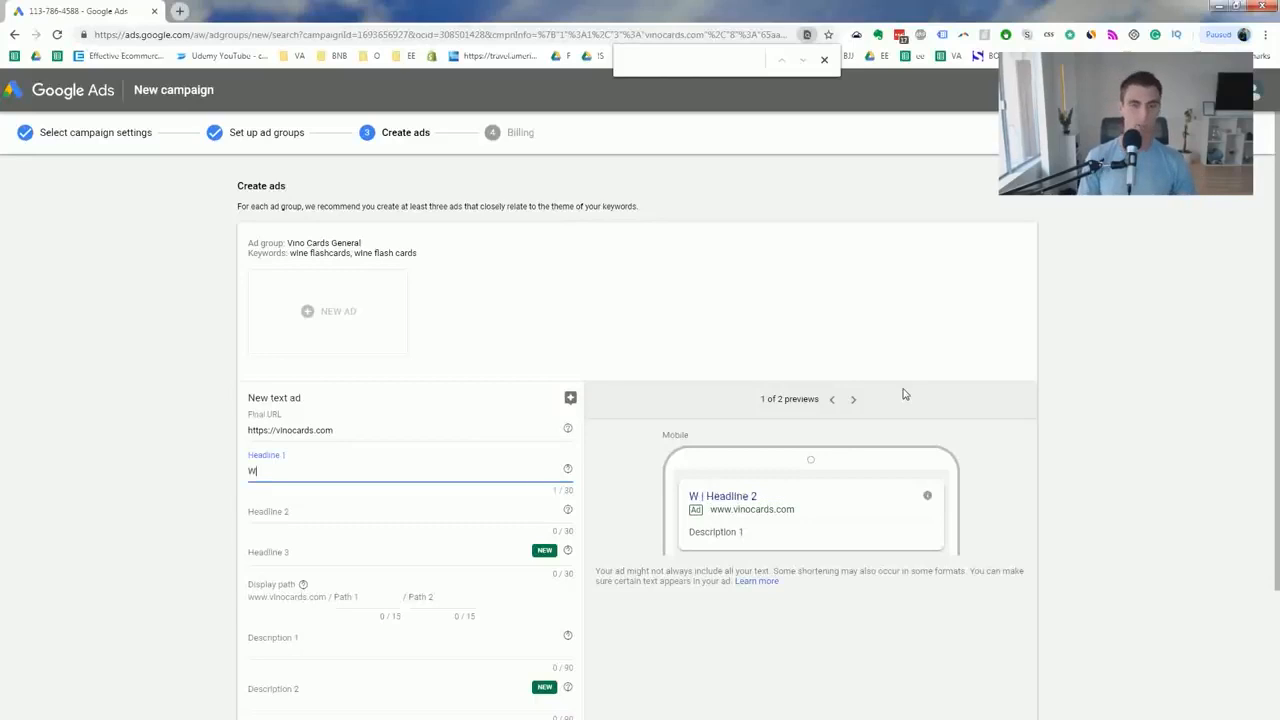
{"action": "type", "text": "ine Flashcards"}
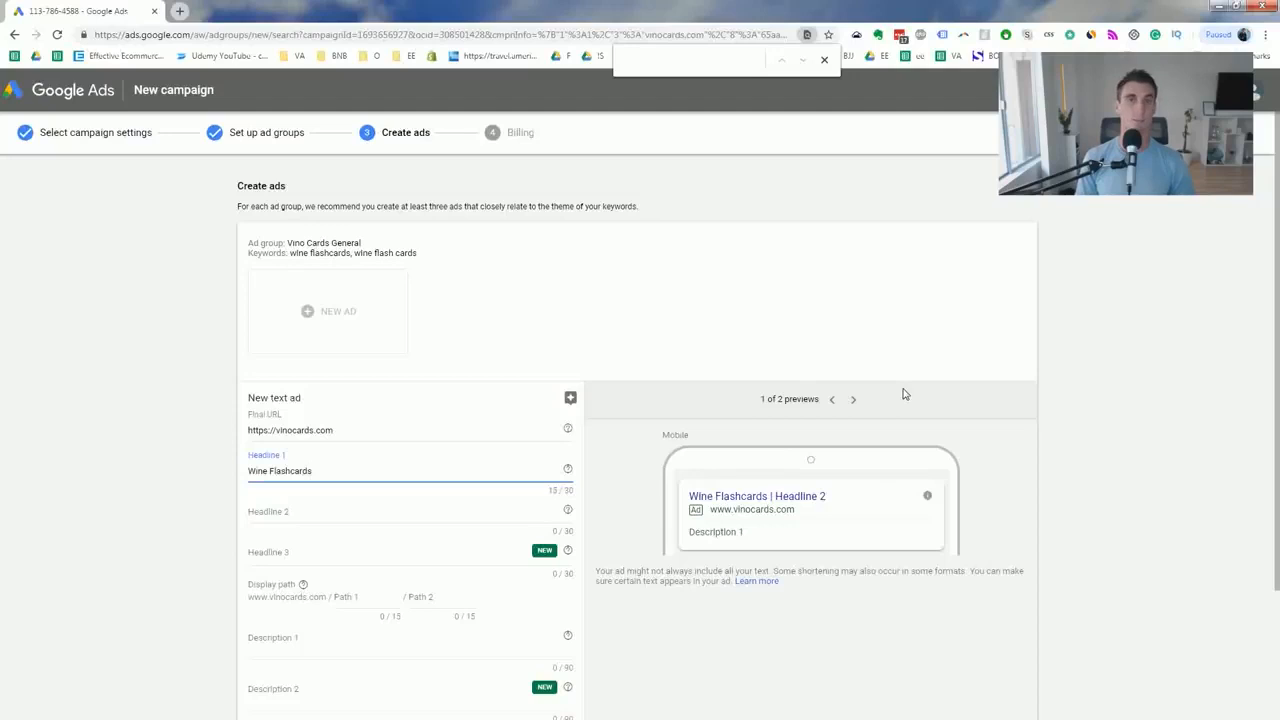
{"action": "left_click", "coordinate": [250, 472]}
{"action": "type", "text": "52"}
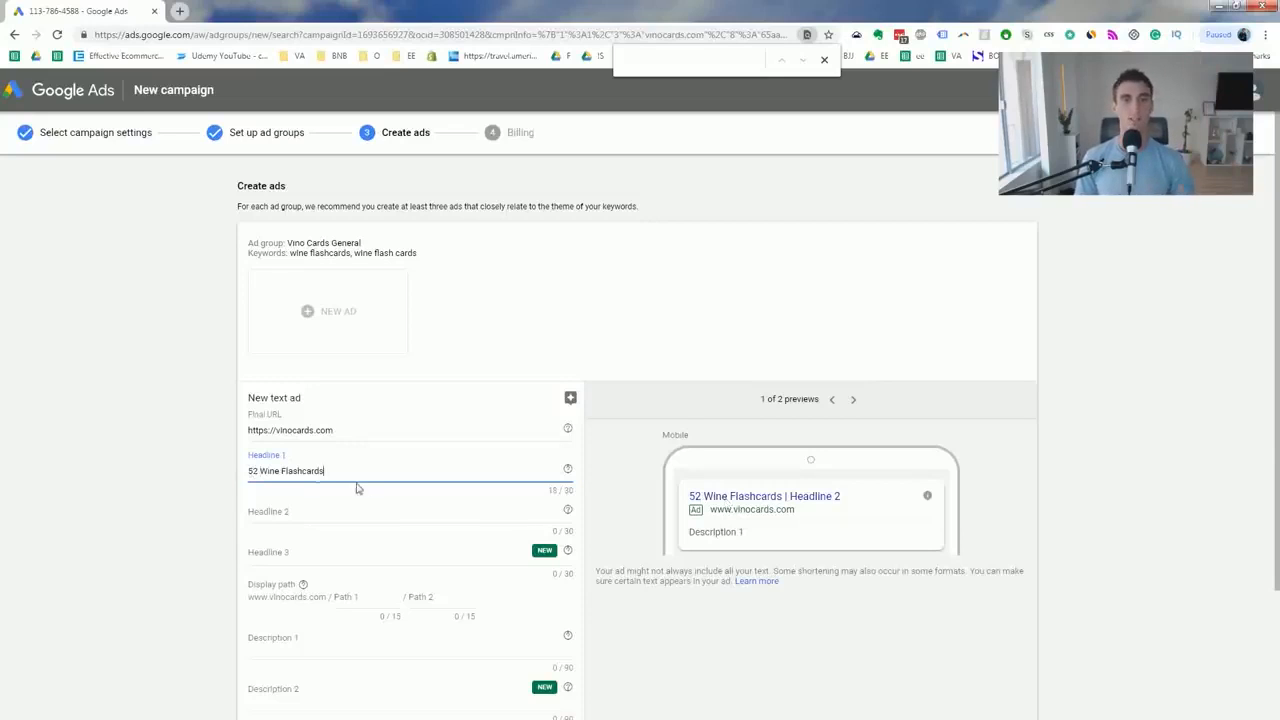
Enter "Become a Wine Expert" as Headline 2 of the text ad
{"action": "left_click", "coordinate": [332, 511]}
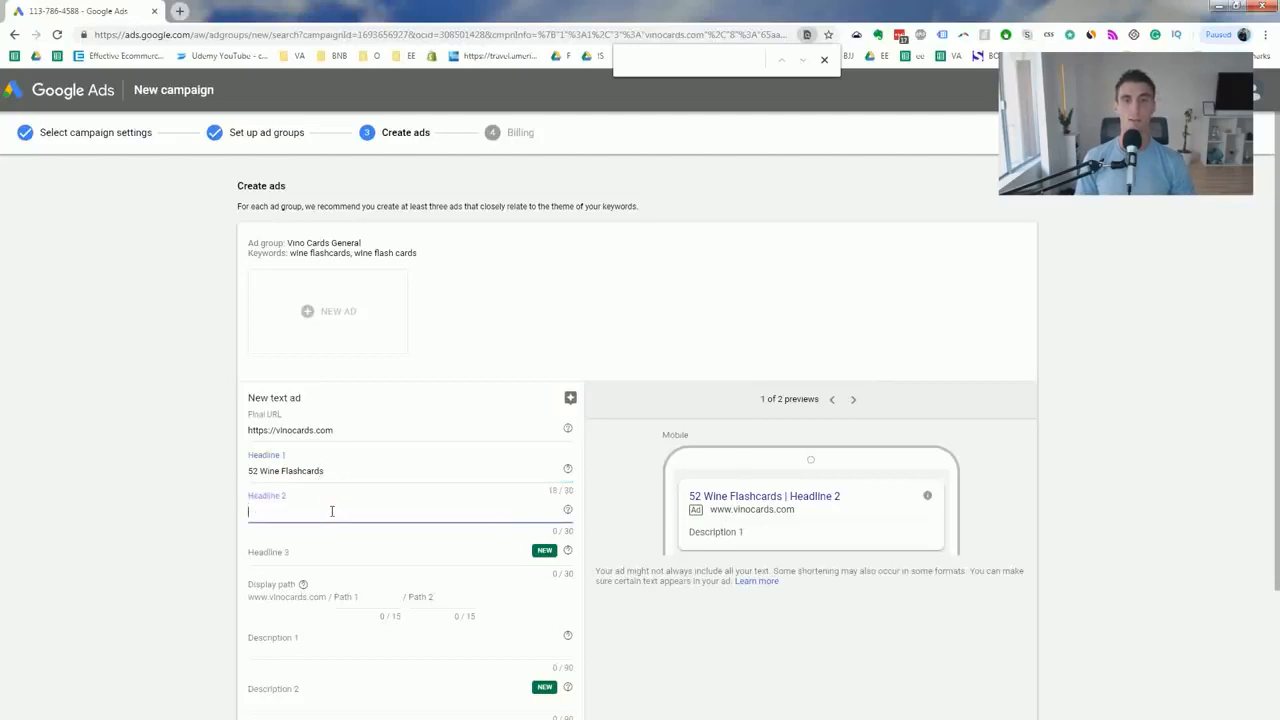
{"action": "type", "text": "Beco"}
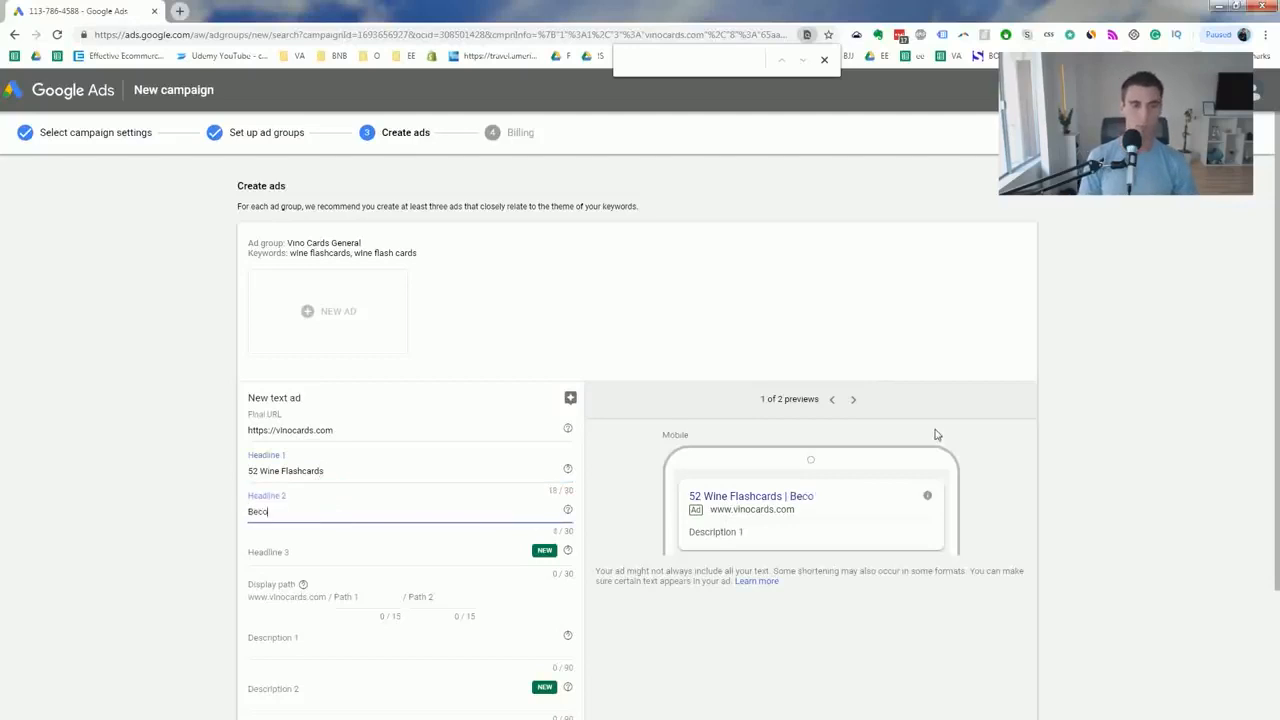
{"action": "type", "text": "me a Wine Expert"}
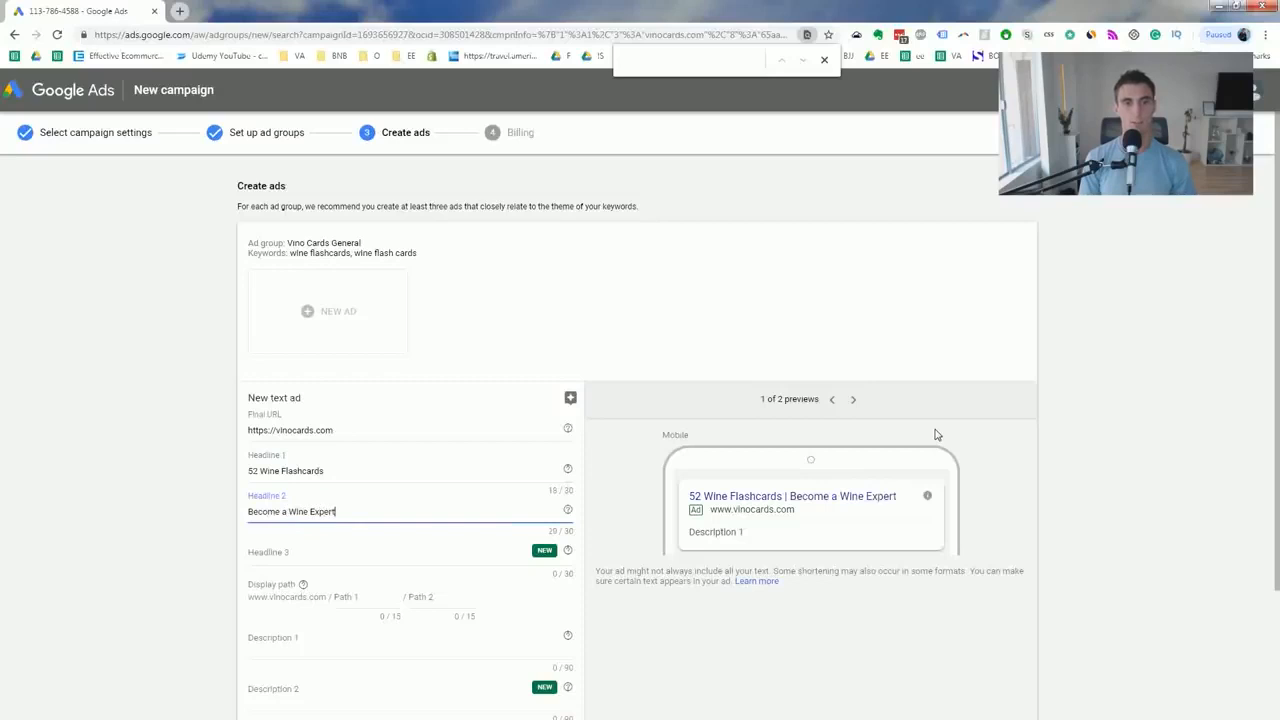
{"action": "left_click", "coordinate": [935, 434]}
Enter "Host Wine Tastings Like a Pro!" as Headline 3 of the text ad
{"action": "left_click", "coordinate": [314, 551]}
{"action": "type", "text": "Host Wine Tast"}
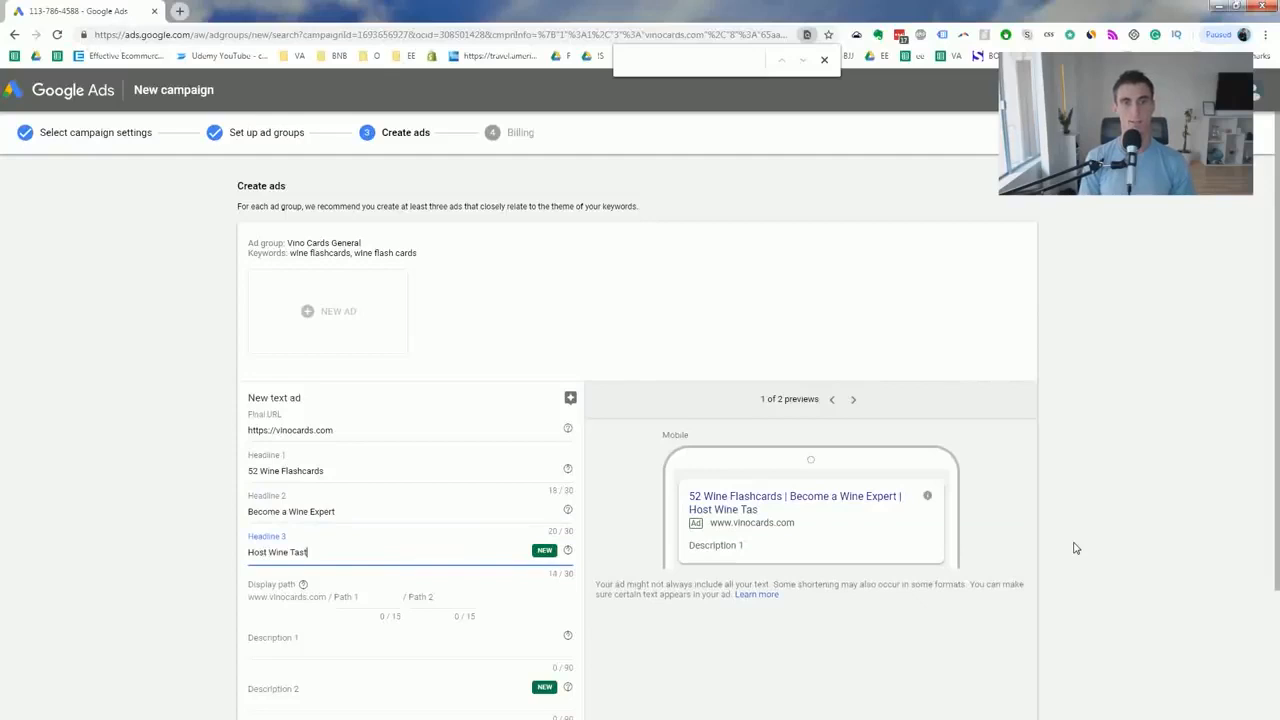
{"action": "type", "text": "ings Like a Pro"}
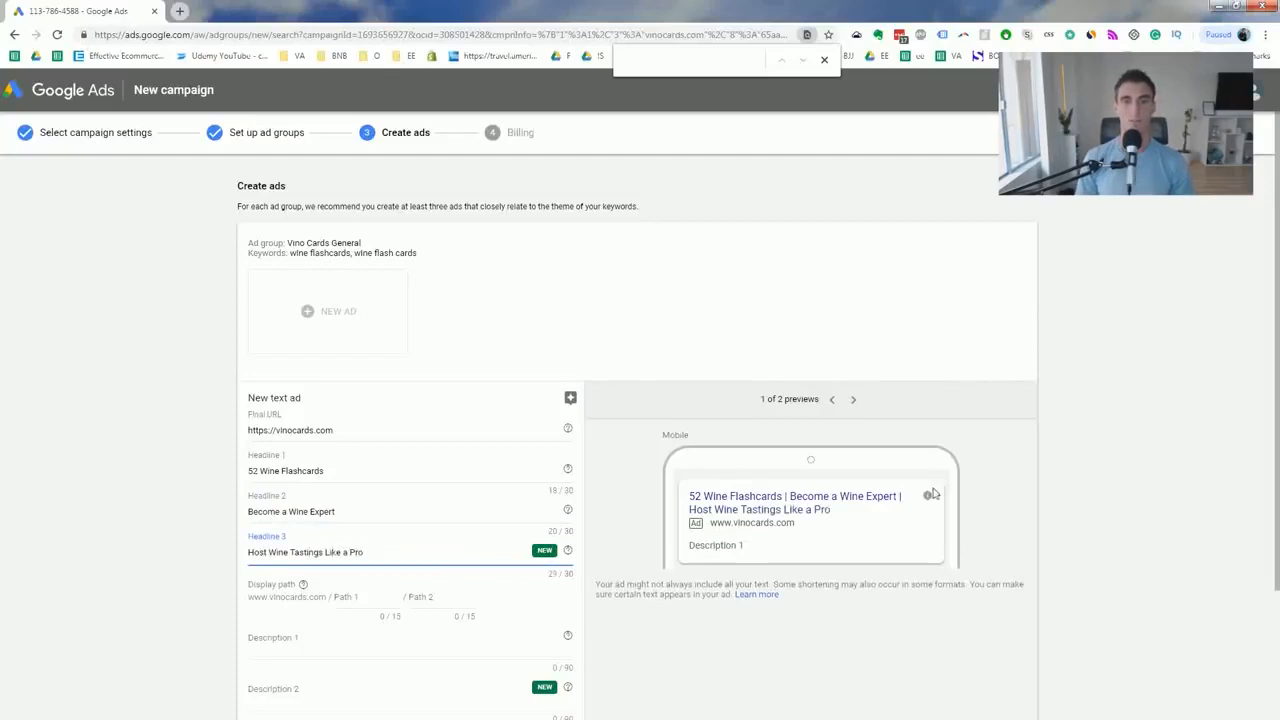
{"action": "type", "text": "!"}
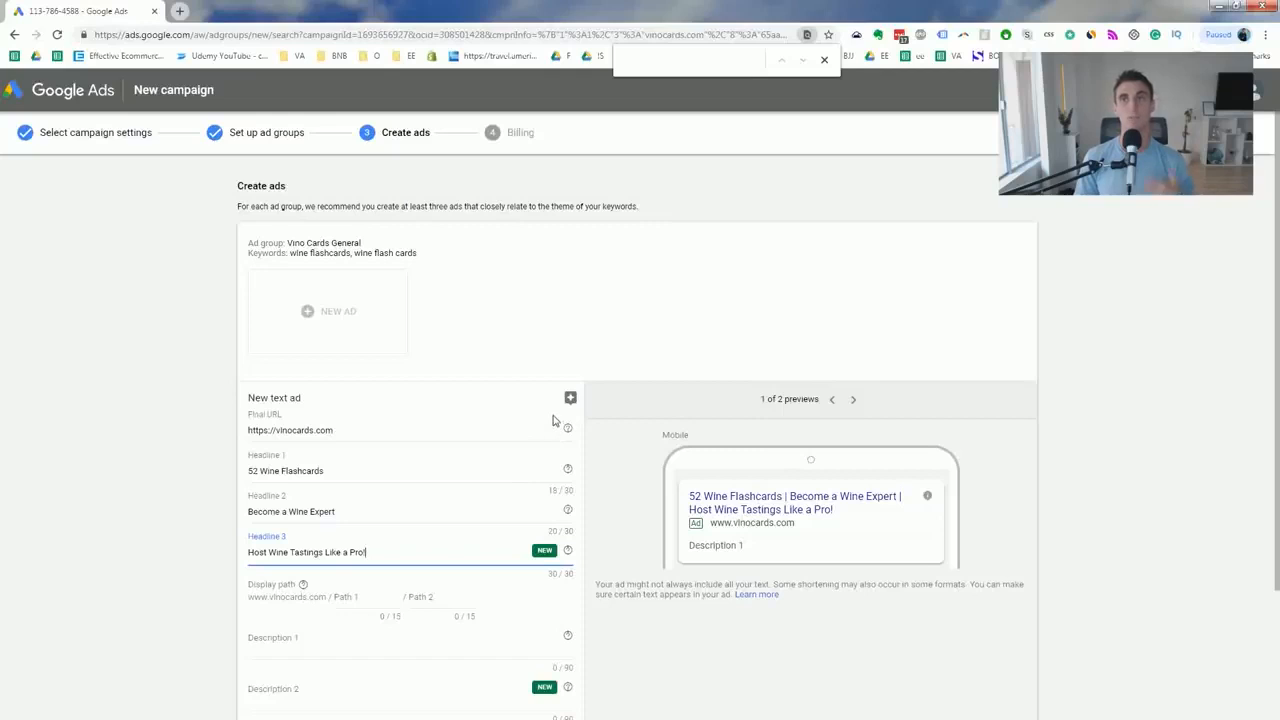
Enter "Sample Description for Vino Cards" as Description 1, correctly spelled and without exclamation marks, and save the ad to continue to billing
{"action": "scroll", "coordinate": [552, 420], "scroll_direction": "down", "scroll_amount": 2}
{"action": "left_click", "coordinate": [339, 479]}
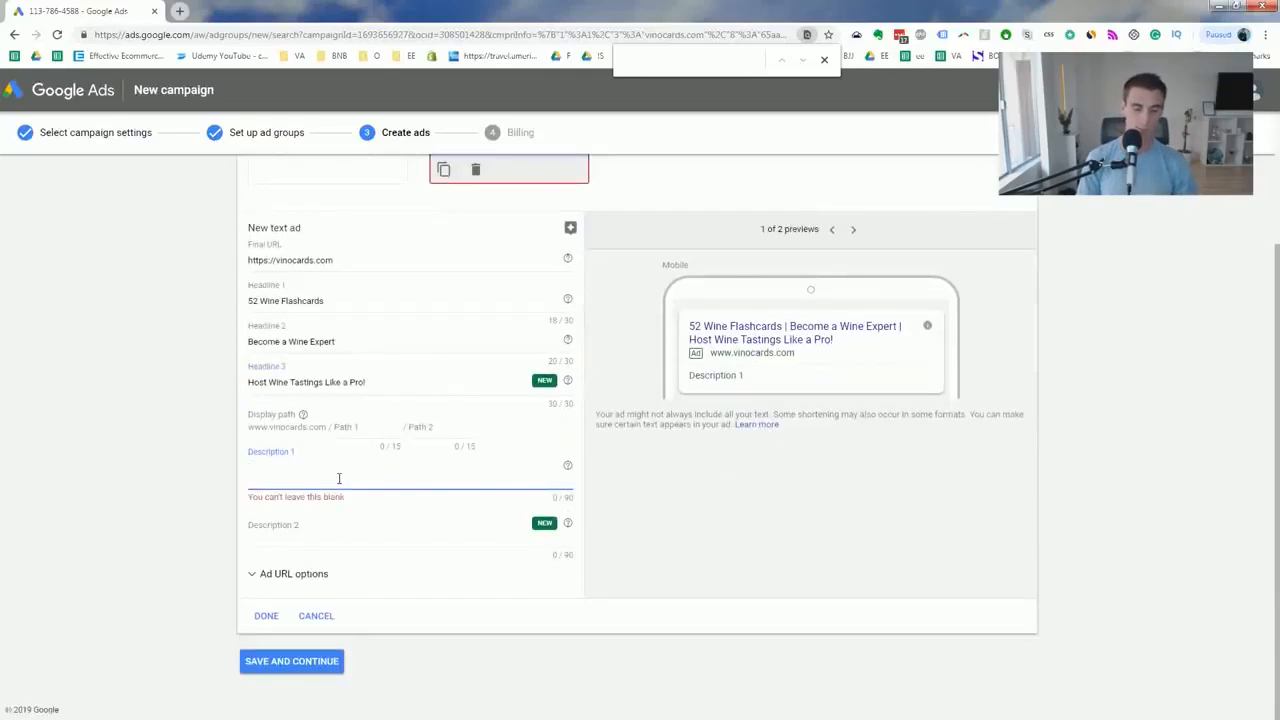
{"action": "type", "text": "T"}
{"action": "type", "text": "ampl"}
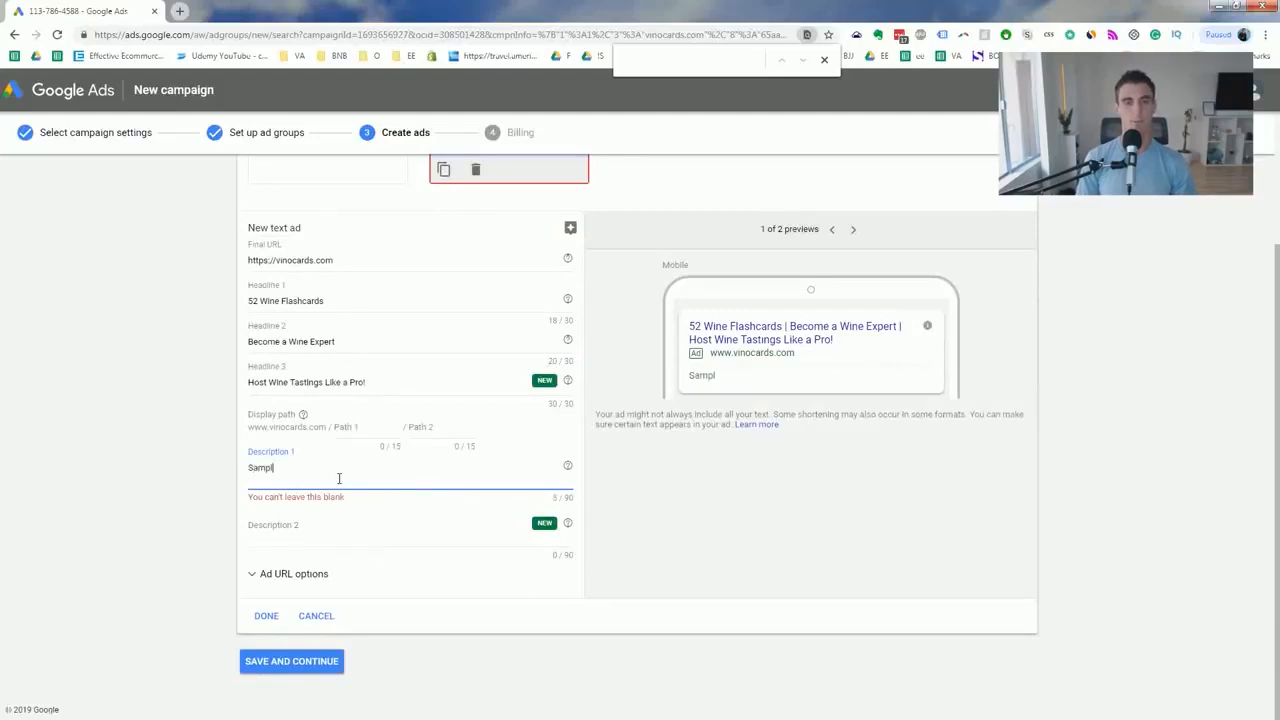
{"action": "type", "text": "e Desctiption for Vino Cards!!"}
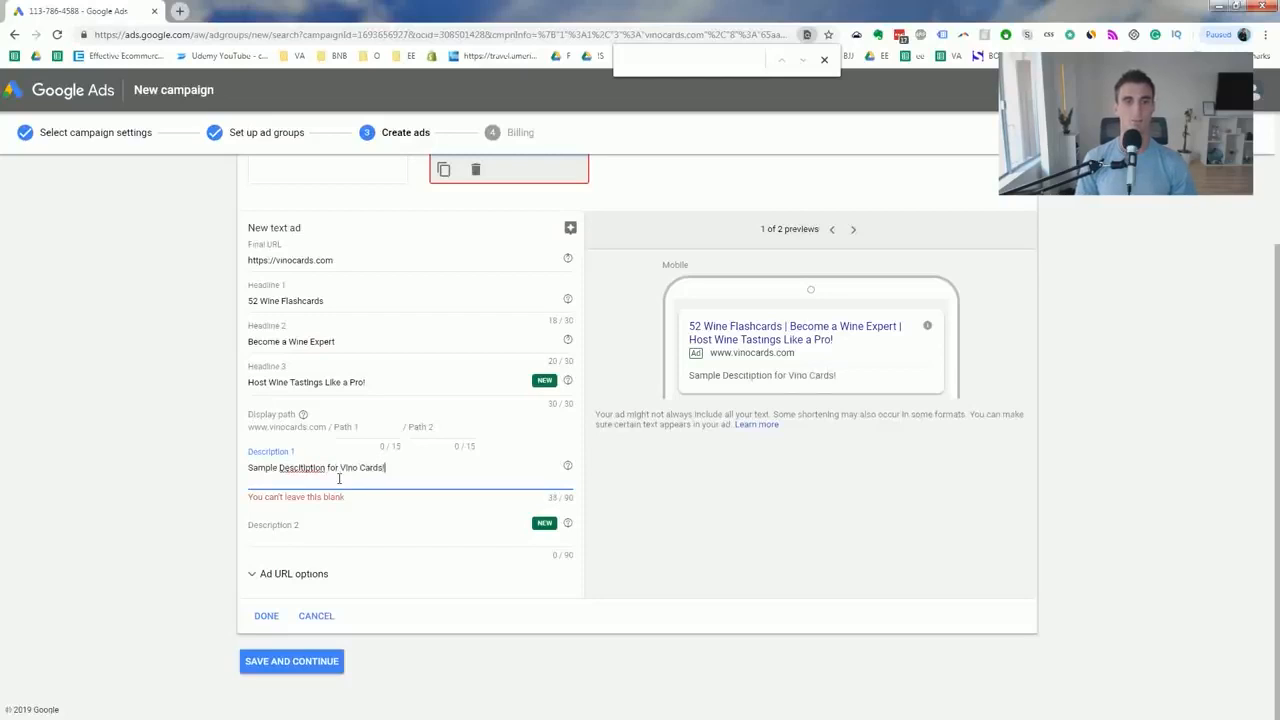
{"action": "right_click", "coordinate": [307, 467]}
{"action": "left_click", "coordinate": [340, 478]}
{"action": "key", "text": "BackSpace"}
{"action": "key", "text": "BackSpace"}
{"action": "left_click", "coordinate": [303, 665]}
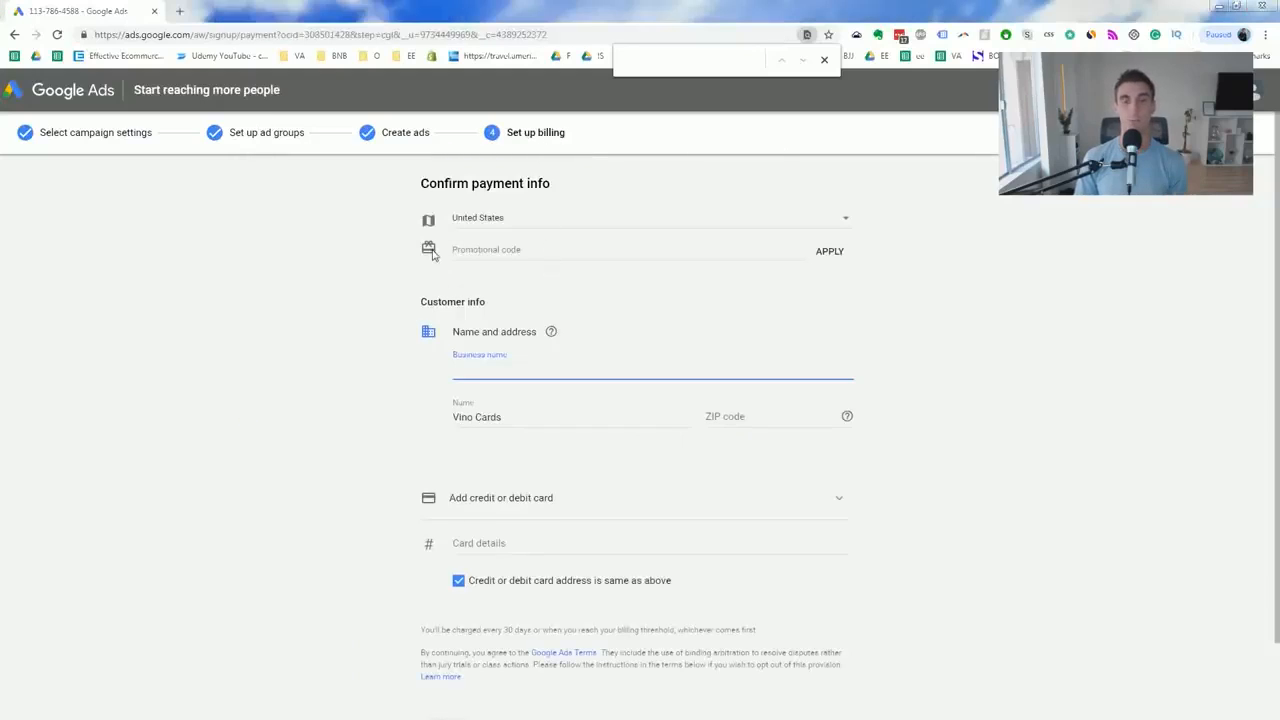
Submit the payment info to finish the campaign setup and open the account's campaign overview
{"action": "left_click", "coordinate": [513, 250]}
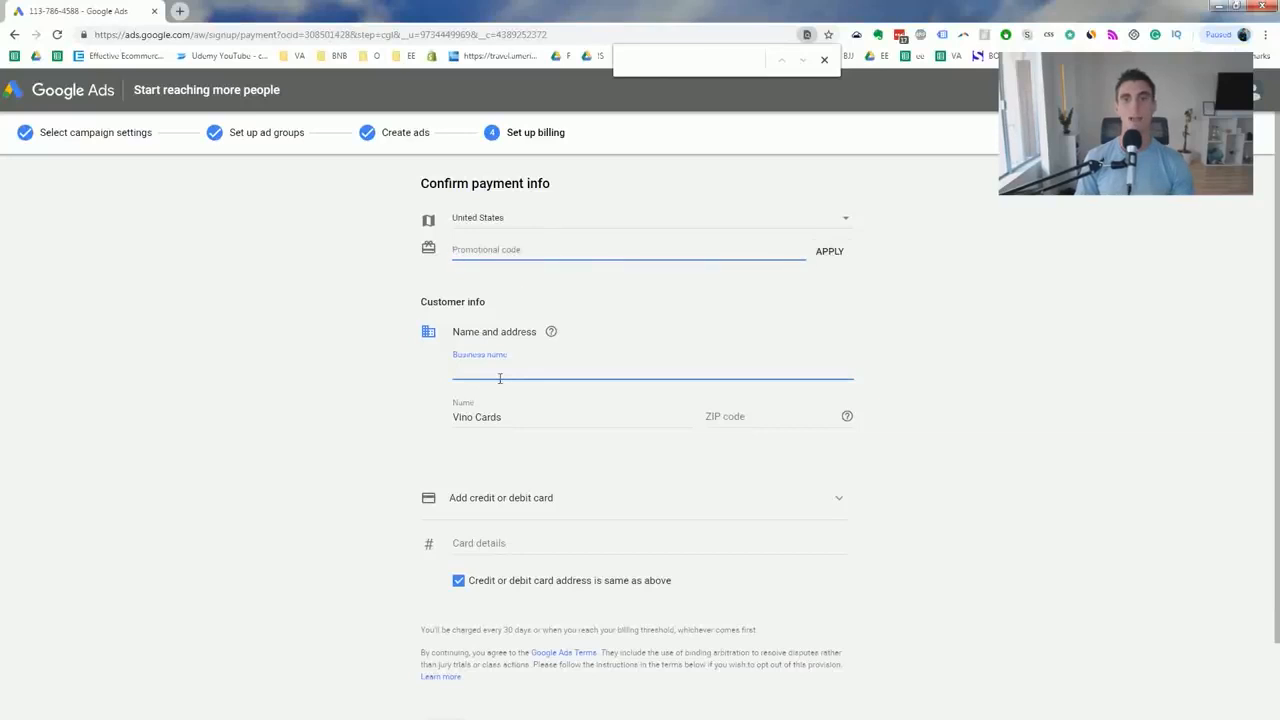
{"action": "scroll", "coordinate": [584, 464], "scroll_direction": "down", "scroll_amount": 1}
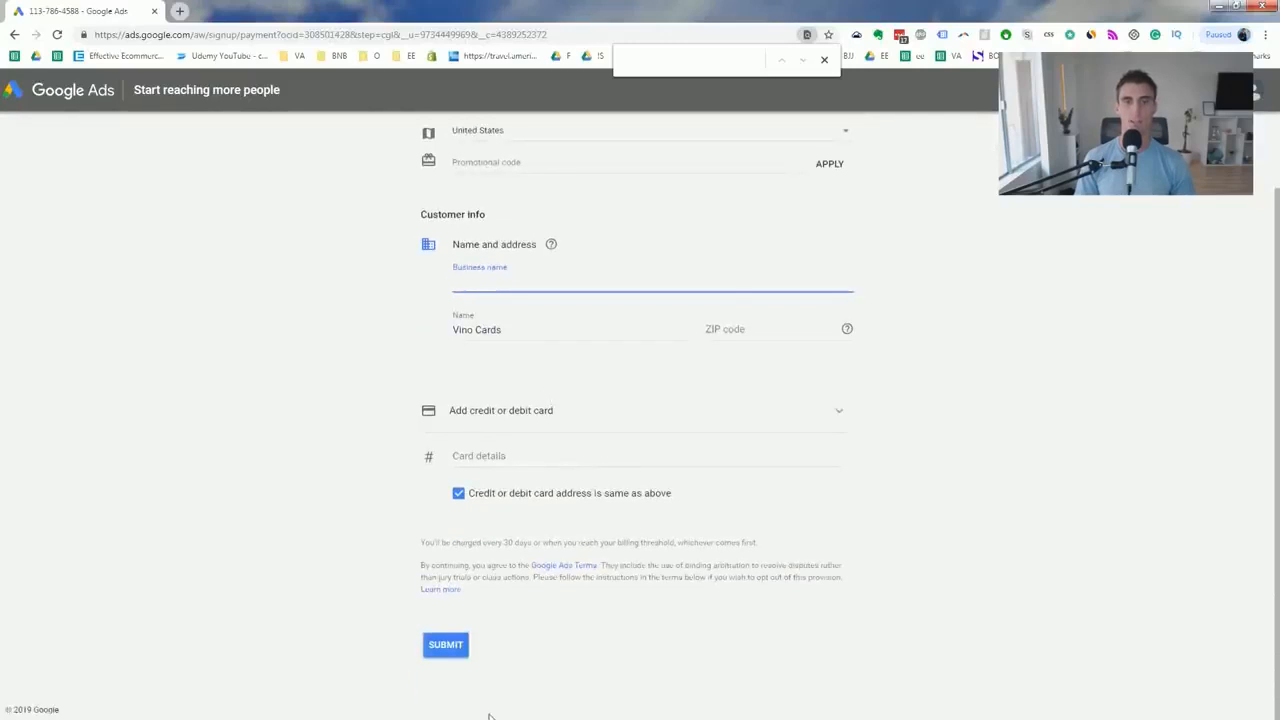
{"action": "left_click", "coordinate": [446, 646]}
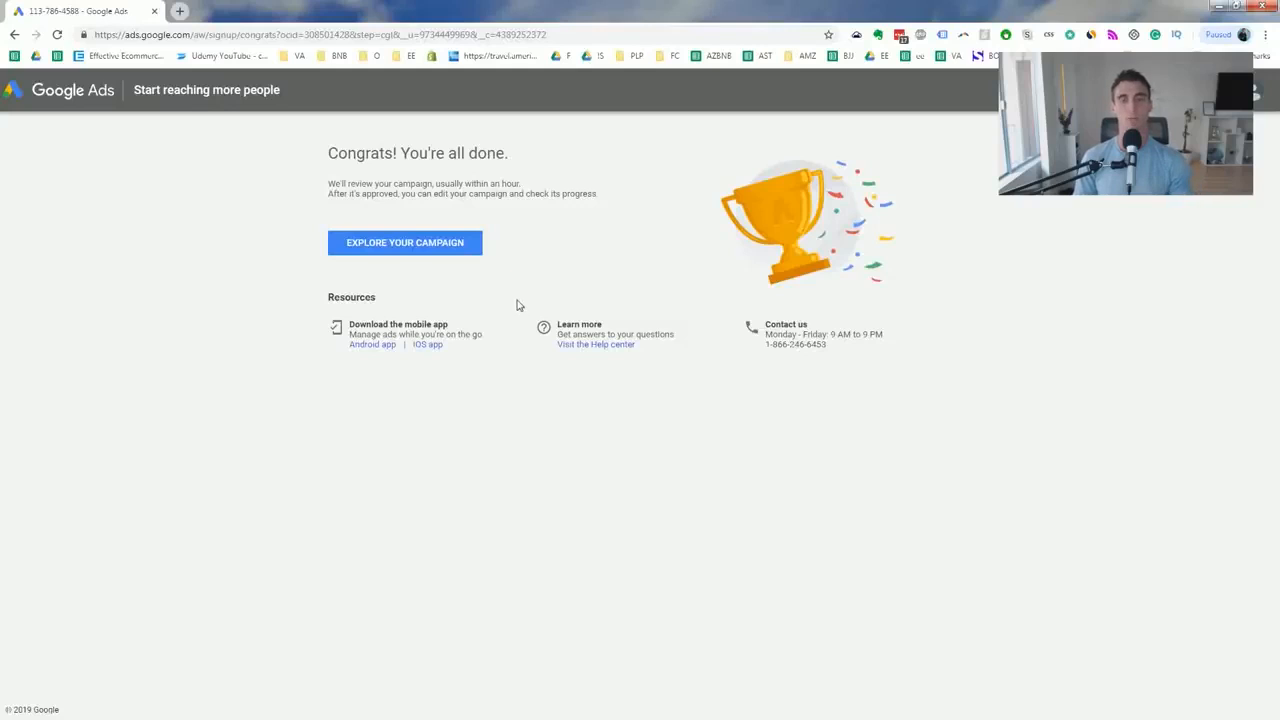
{"action": "left_click", "coordinate": [452, 256]}
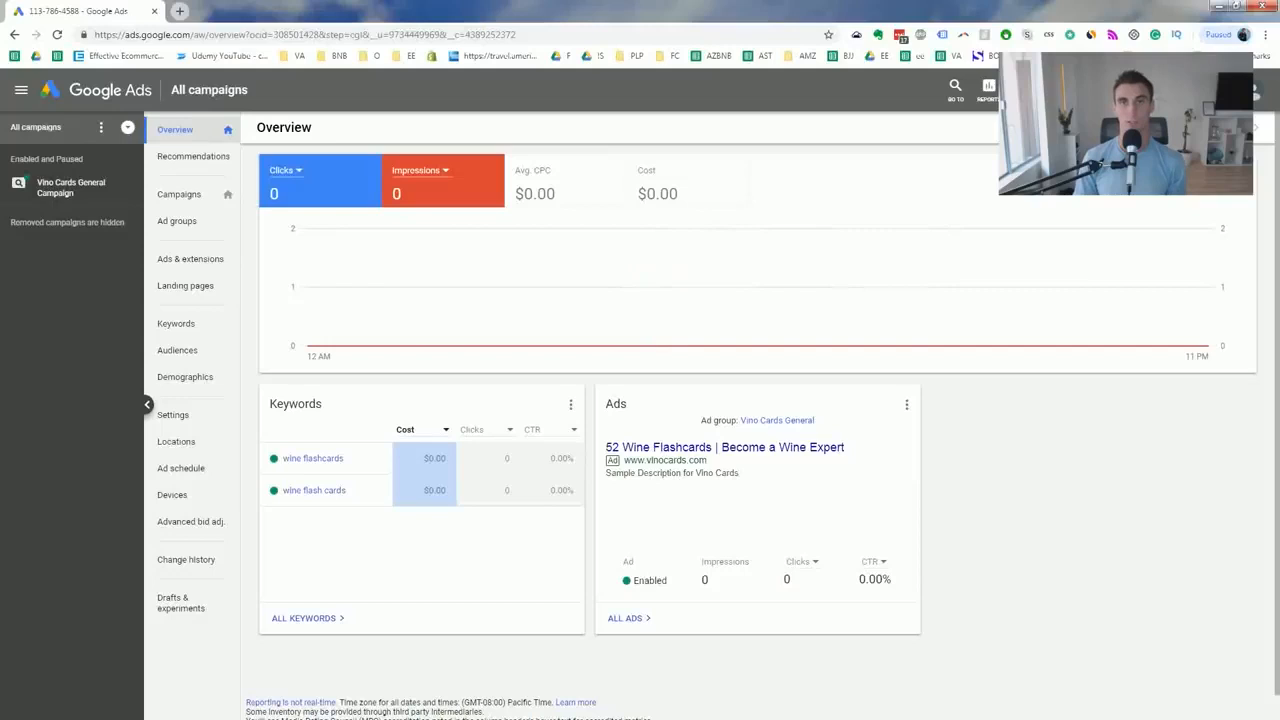
View the overview of the Vino Cards General Campaign and of its Vino Cards General ad group
{"action": "left_click", "coordinate": [70, 183]}
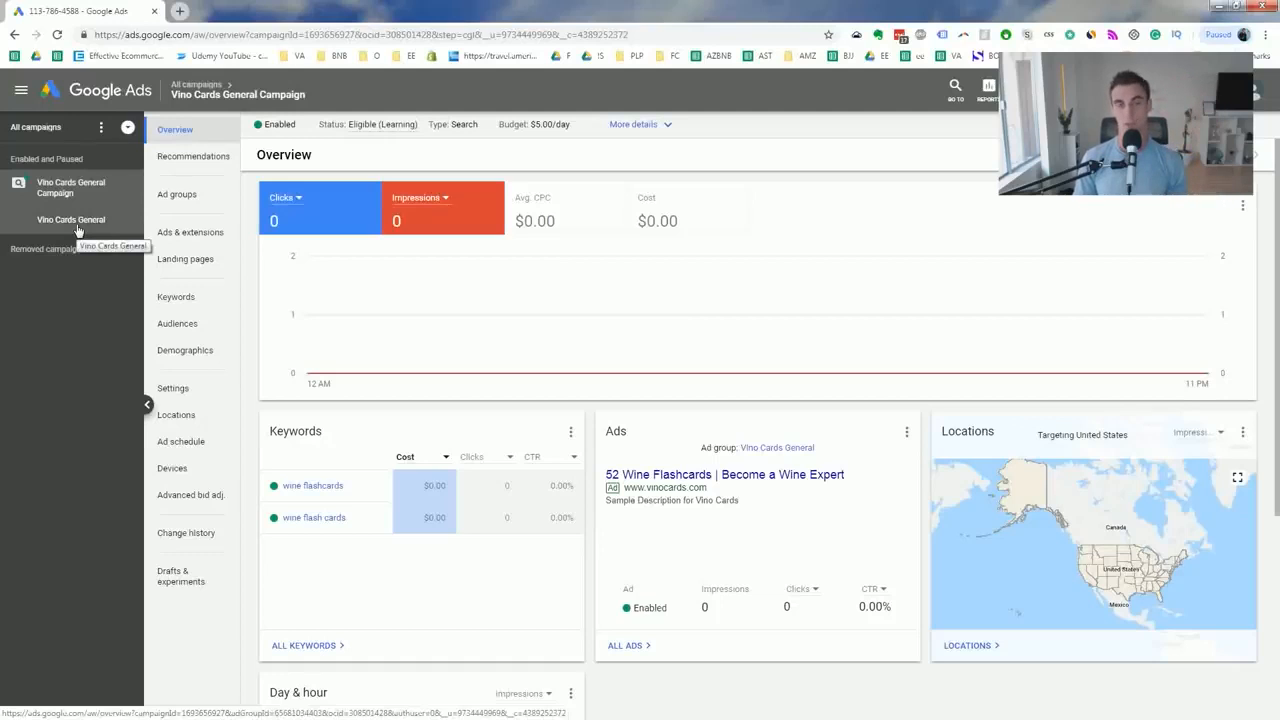
{"action": "left_click", "coordinate": [77, 229]}
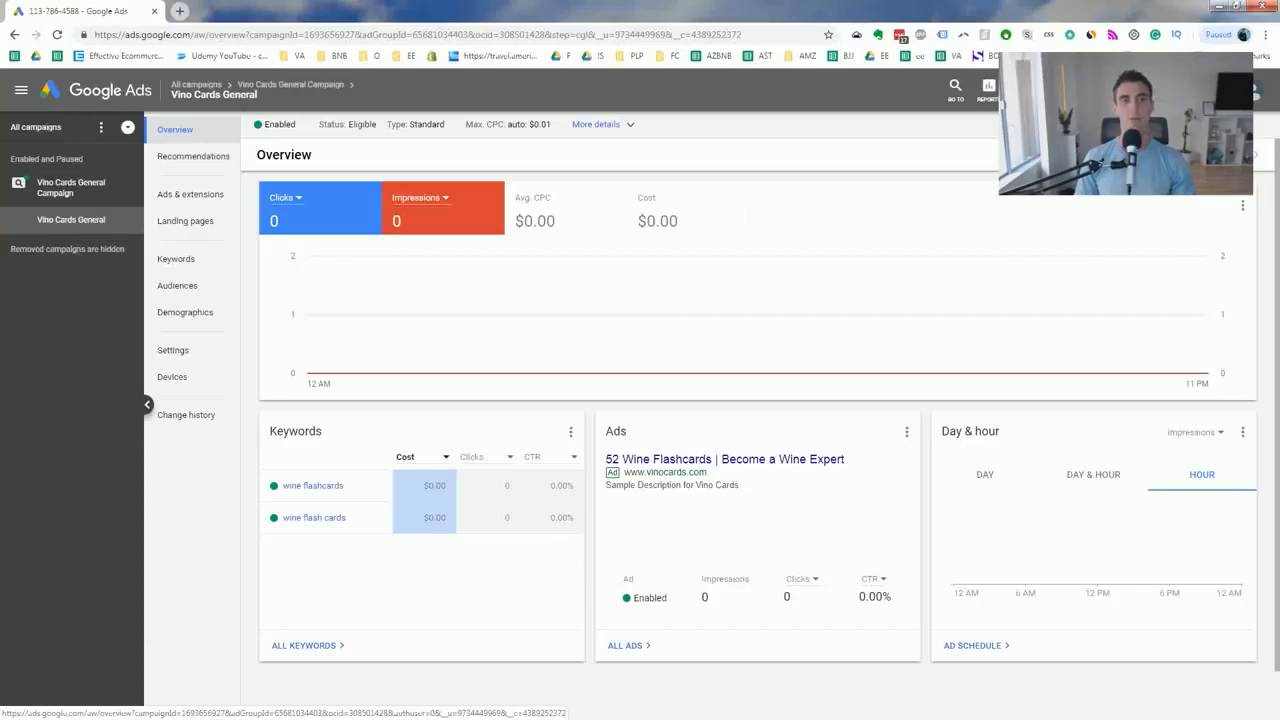
{"action": "mouse_move", "coordinate": [85, 255]}
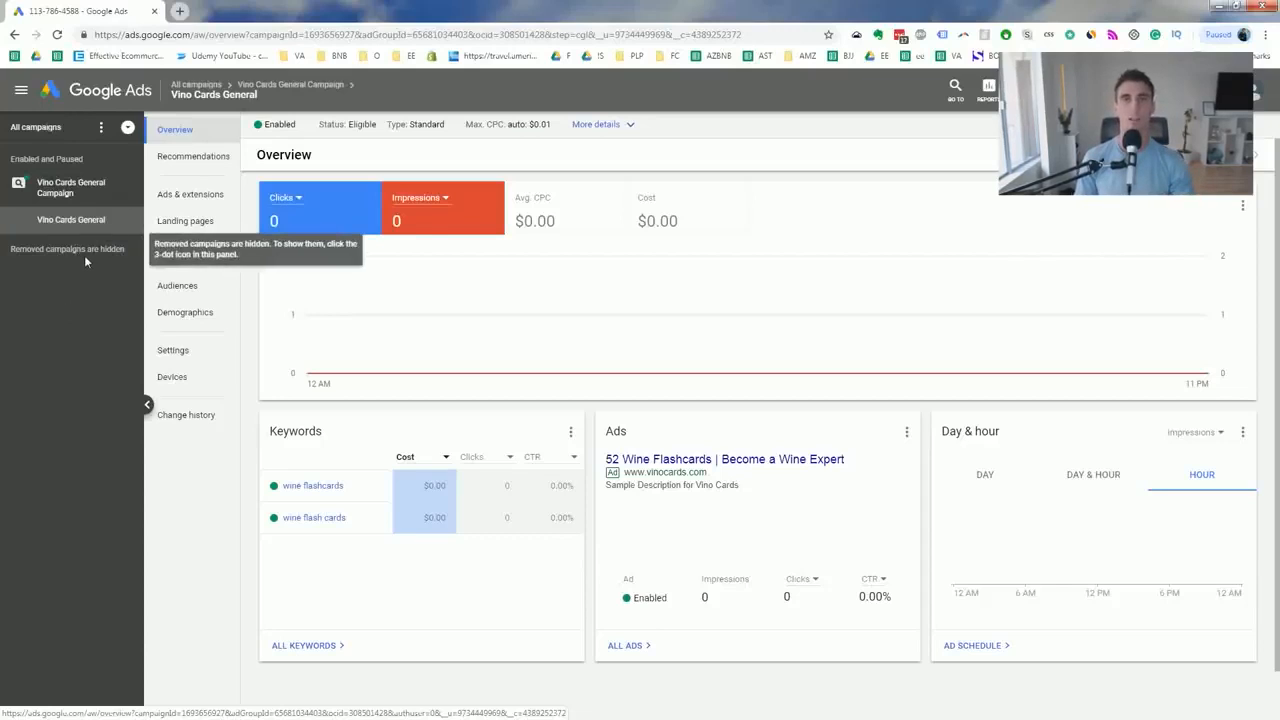
Find new keyword ideas for "wine flashcards" in Keyword Planner and dismiss the tip about adding keywords to the plan
{"action": "left_click", "coordinate": [1022, 90]}
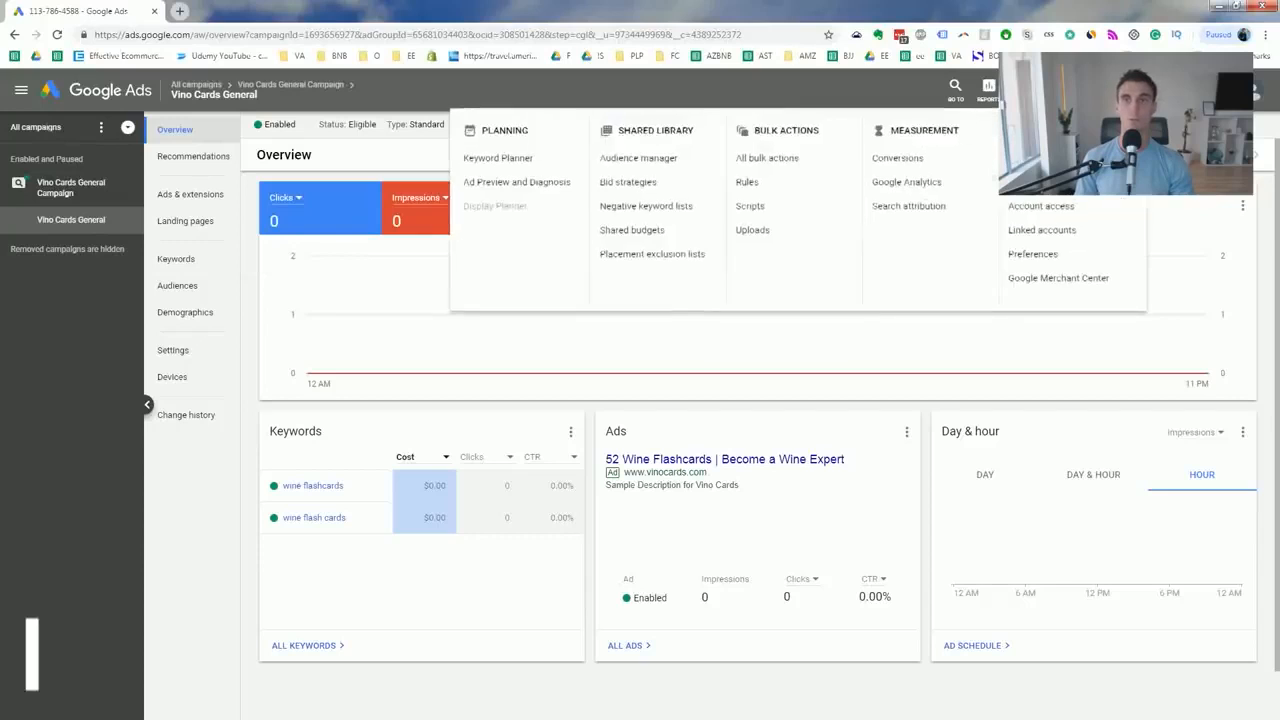
{"action": "left_click", "coordinate": [515, 158]}
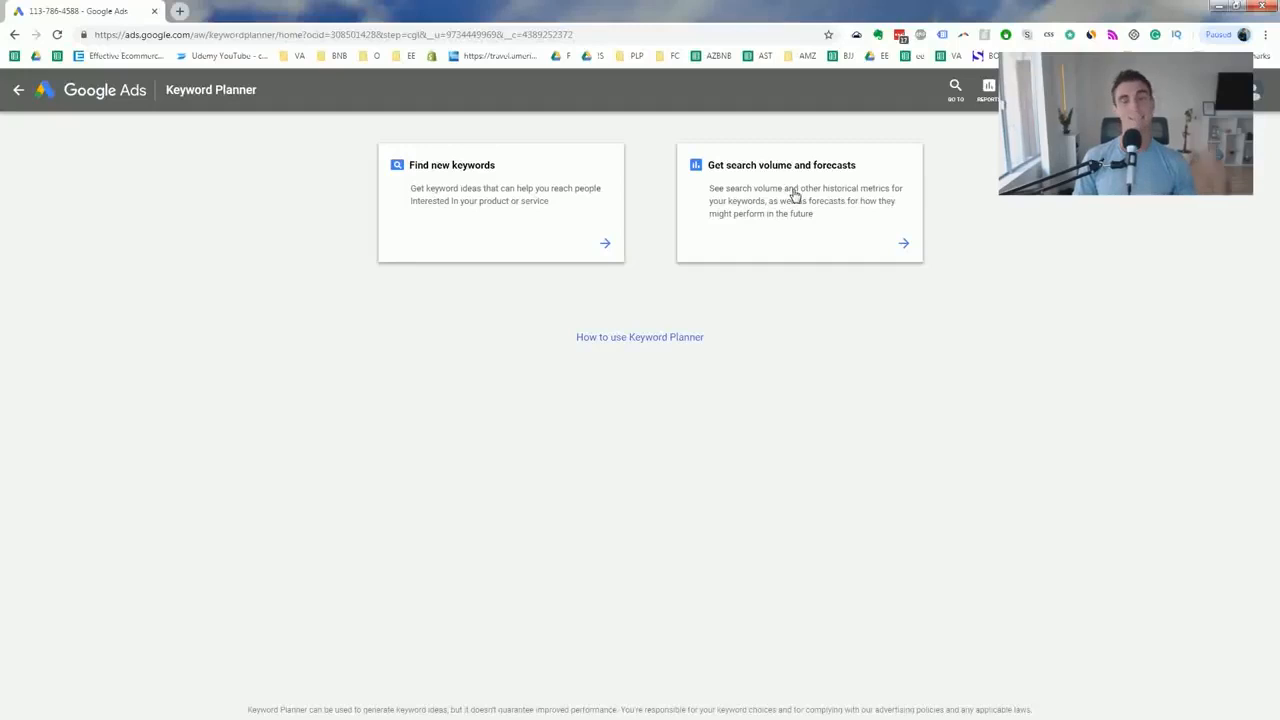
{"action": "left_click", "coordinate": [490, 204]}
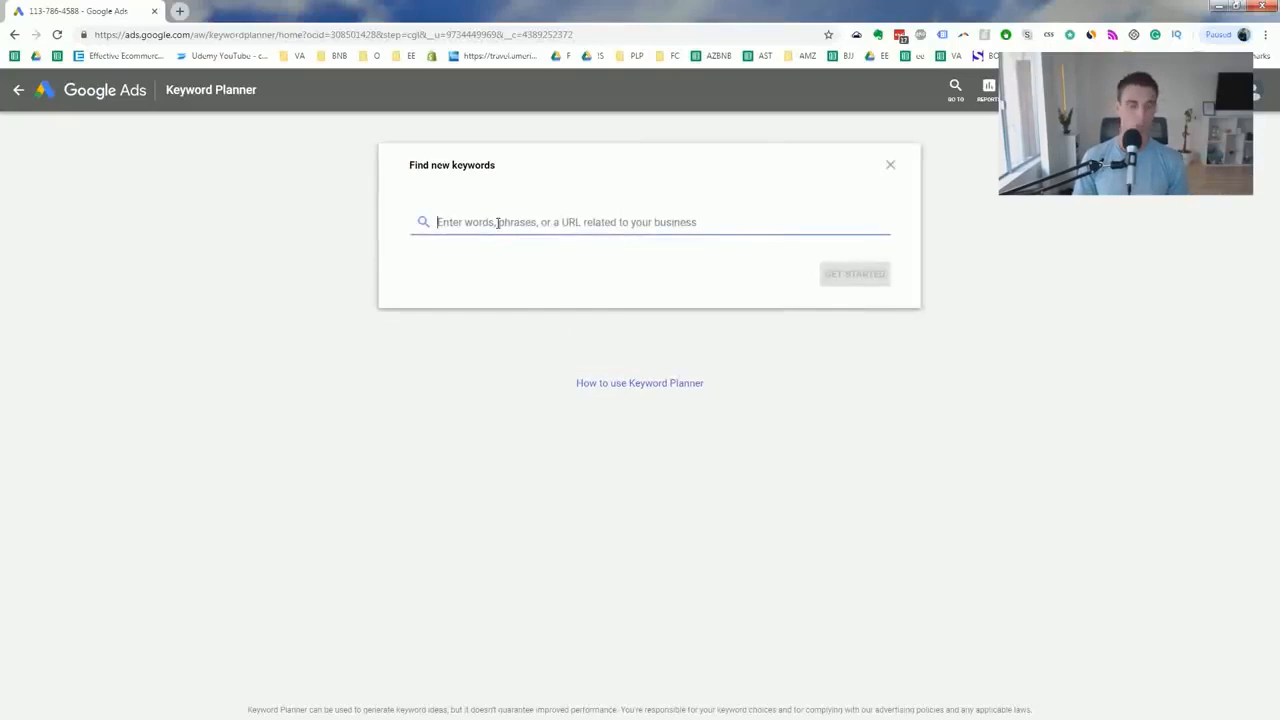
{"action": "type", "text": "wine flashcards"}
{"action": "key", "text": "Return"}
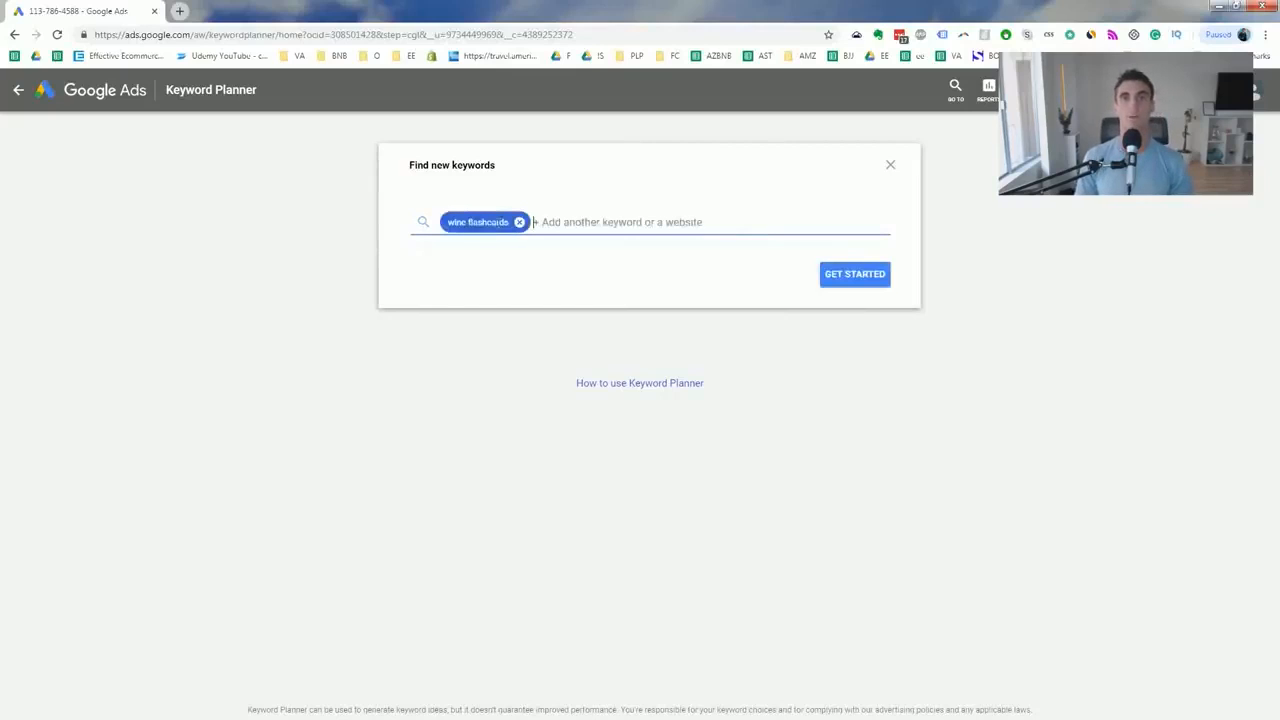
{"action": "left_click", "coordinate": [867, 277]}
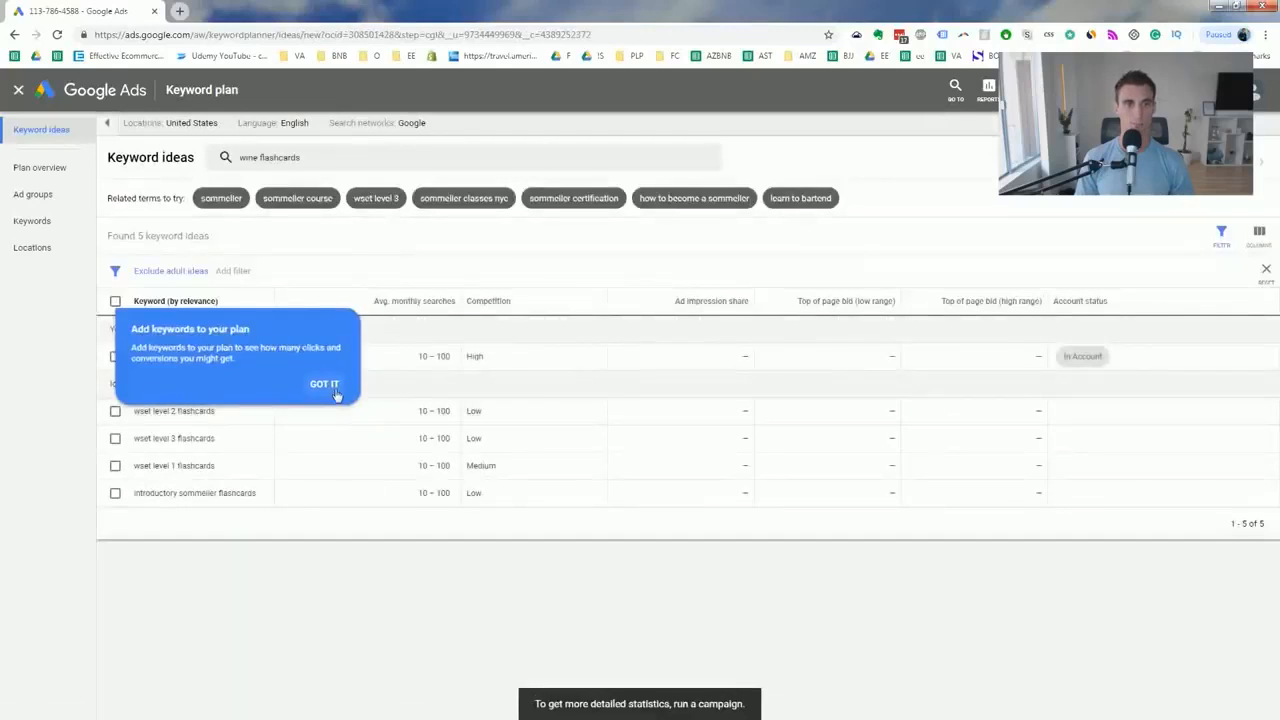
{"action": "left_click", "coordinate": [334, 390]}
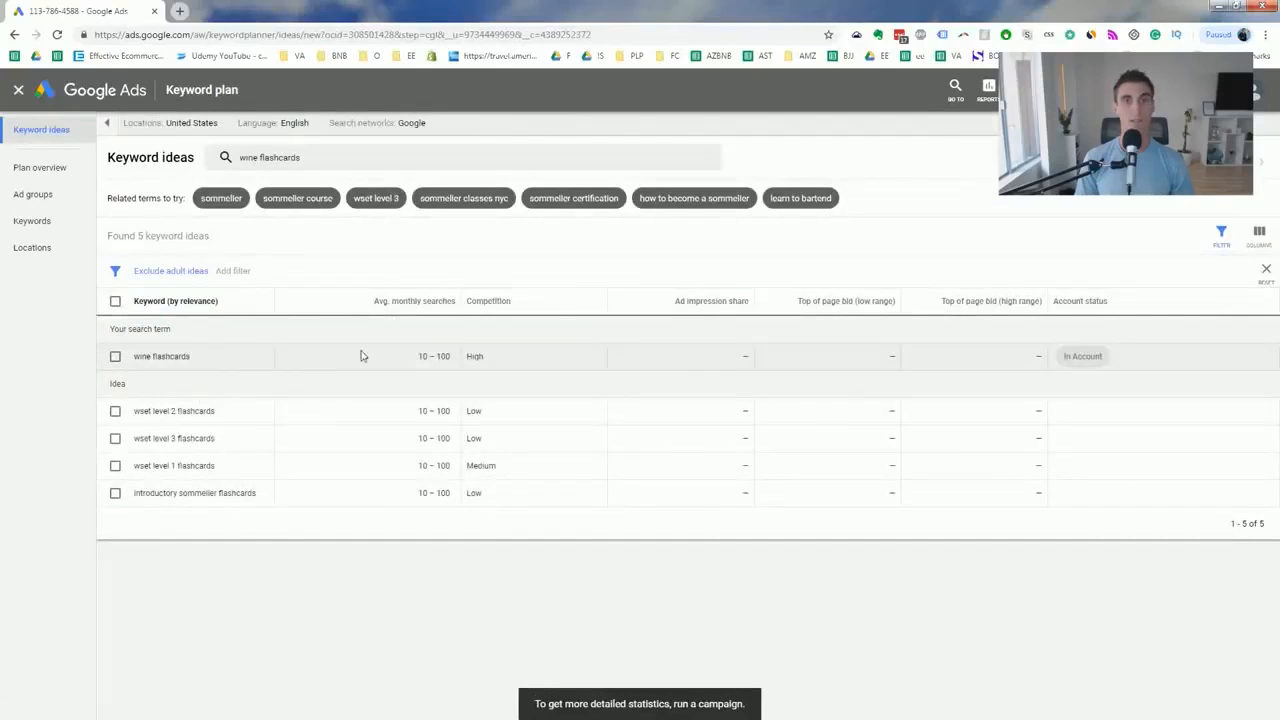
Examine the average monthly searches and competition of "wine flashcards" and the monthly searches of "introductory sommelier flashcards"
{"action": "left_click_drag", "start_coordinate": [420, 356], "coordinate": [447, 359]}
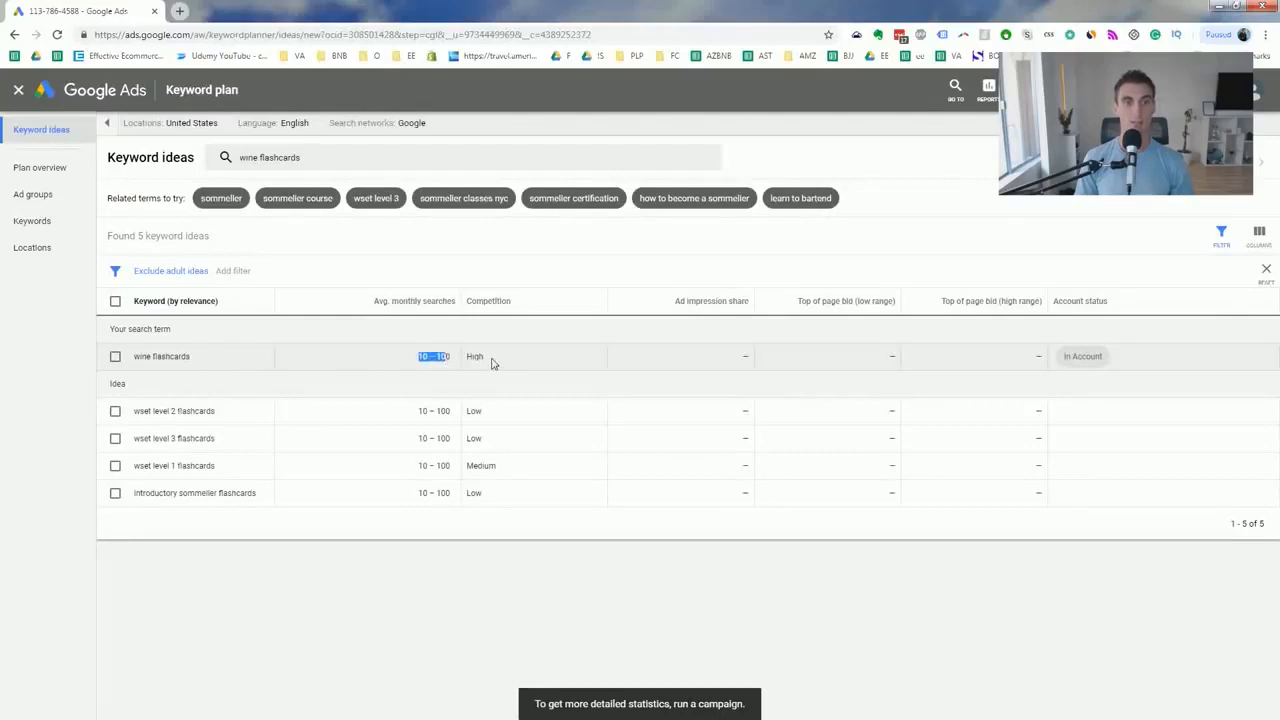
{"action": "double_click", "coordinate": [482, 358]}
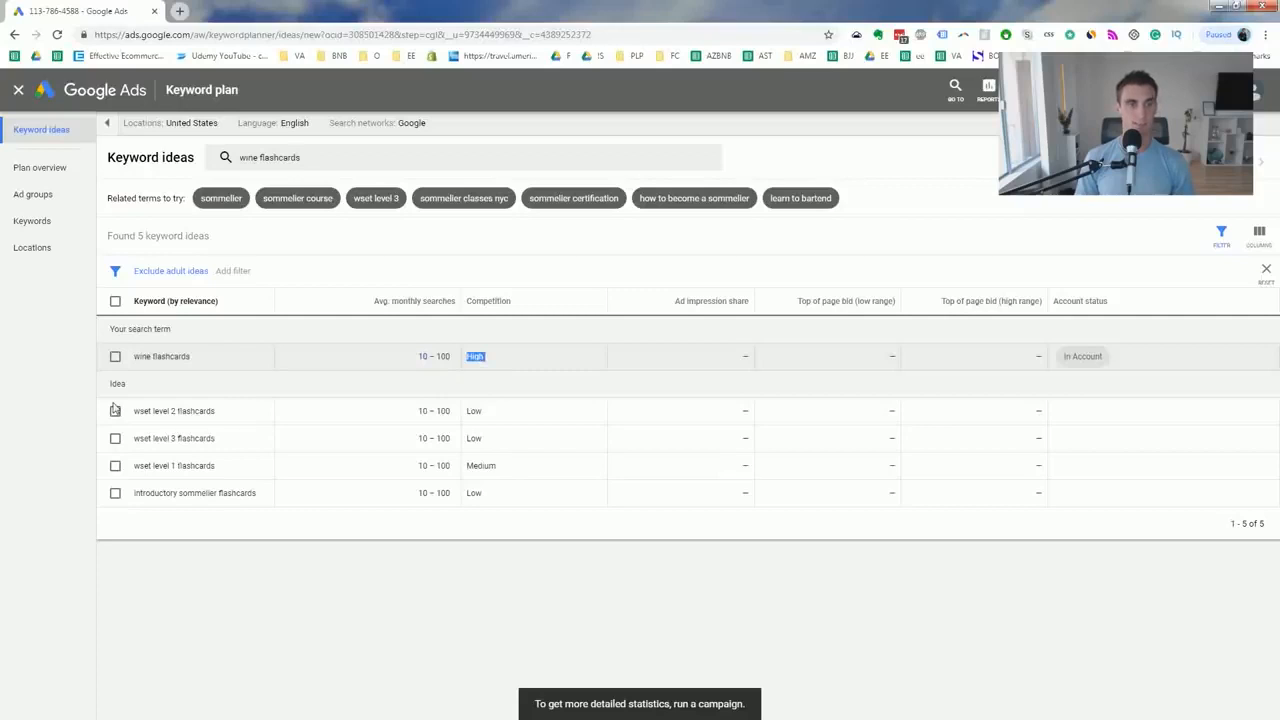
{"action": "double_click", "coordinate": [205, 494]}
{"action": "left_click", "coordinate": [422, 493]}
{"action": "left_click_drag", "start_coordinate": [422, 493], "coordinate": [454, 499]}
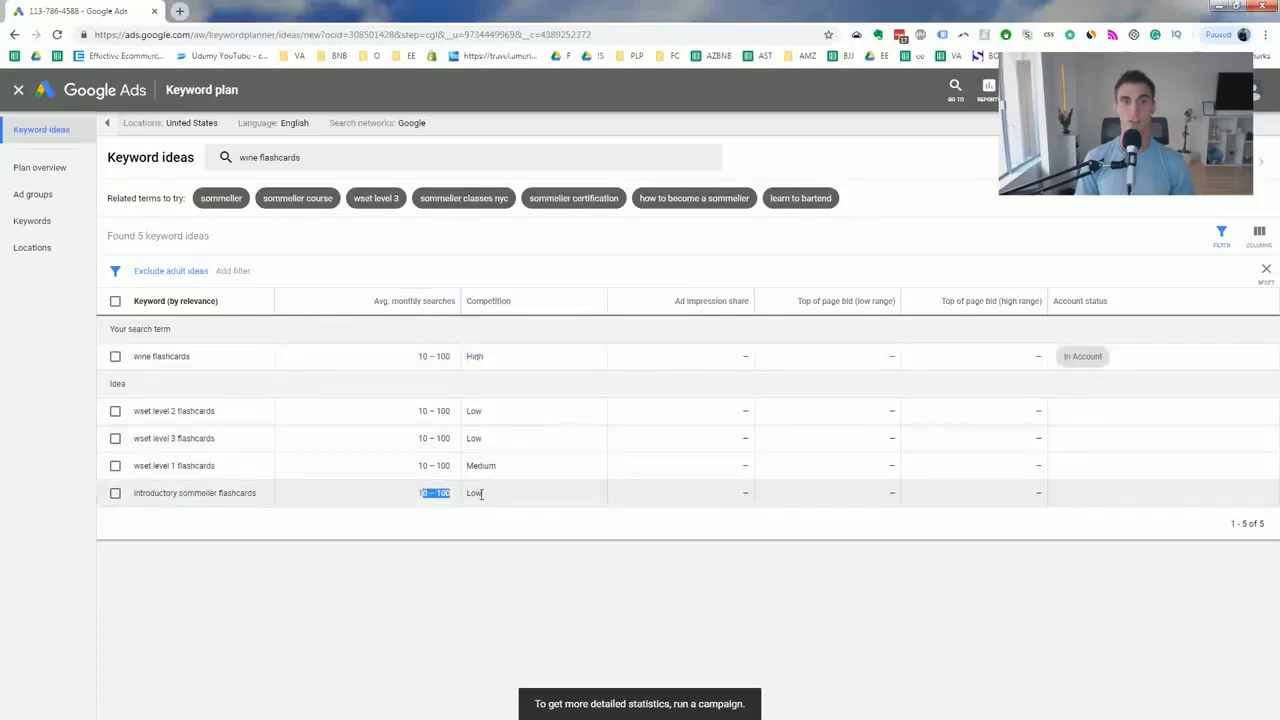
{"action": "left_click", "coordinate": [479, 496]}
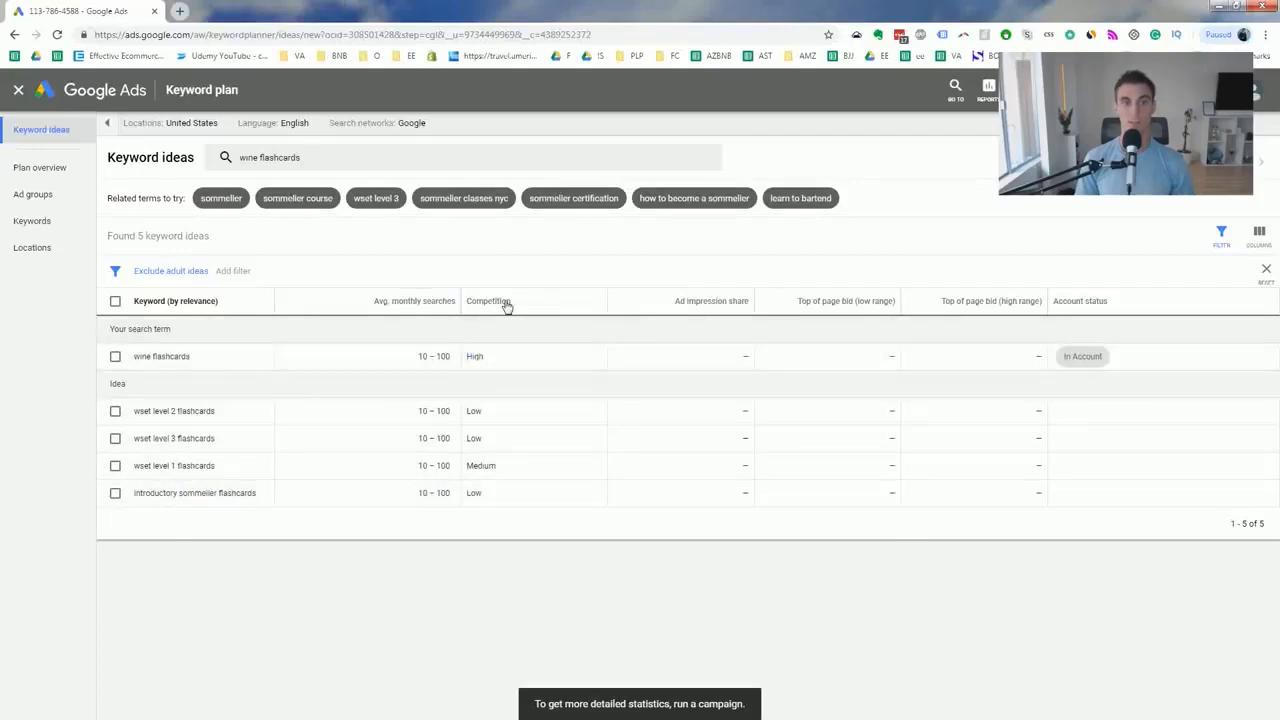
{"action": "left_click", "coordinate": [114, 495]}
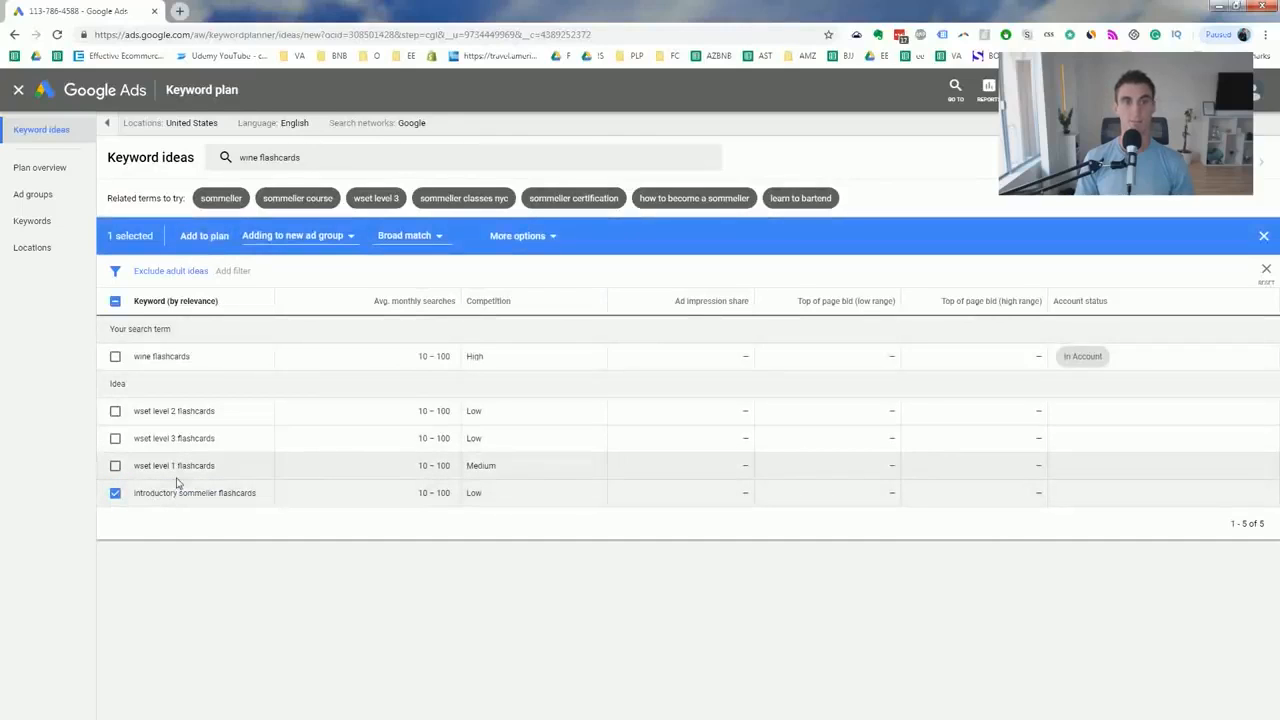
{"action": "left_click", "coordinate": [114, 492]}
{"action": "left_click_drag", "start_coordinate": [134, 499], "coordinate": [254, 494]}
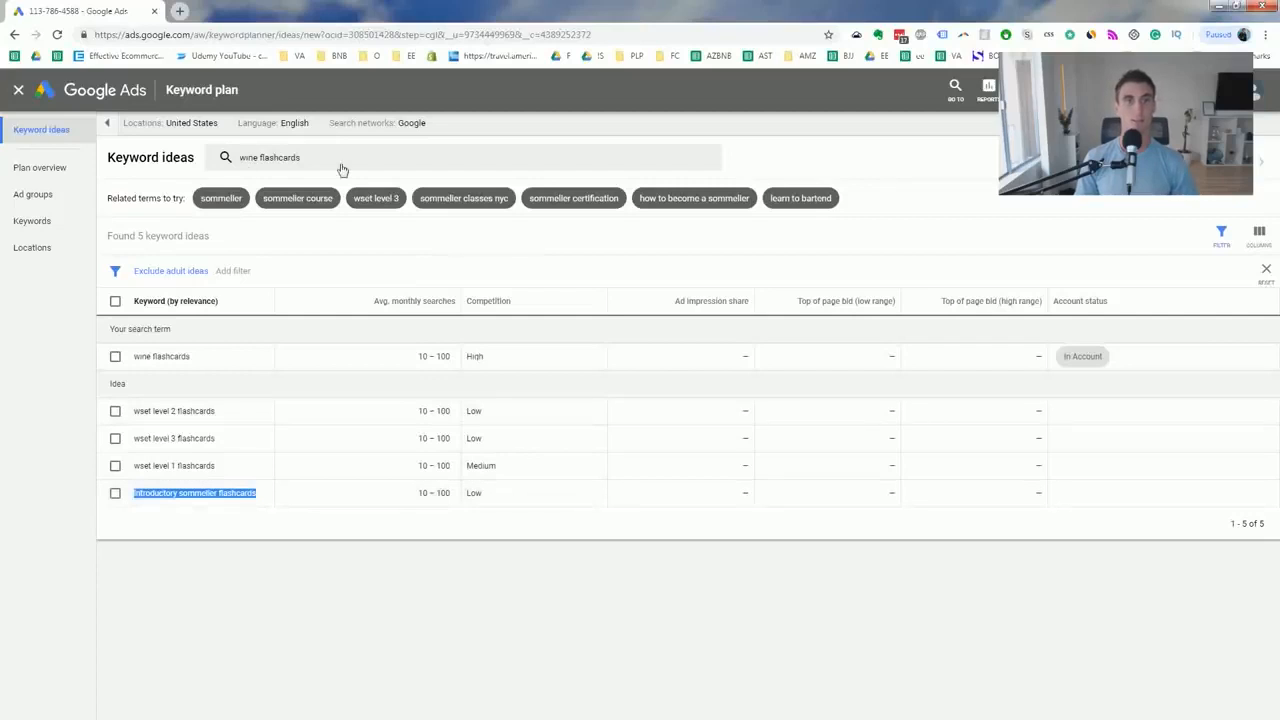
Find keyword ideas for "wine tasting kit" and examine the monthly searches and low-range top of page bid of "wine tasting party kit"
{"action": "mouse_move", "coordinate": [291, 308]}
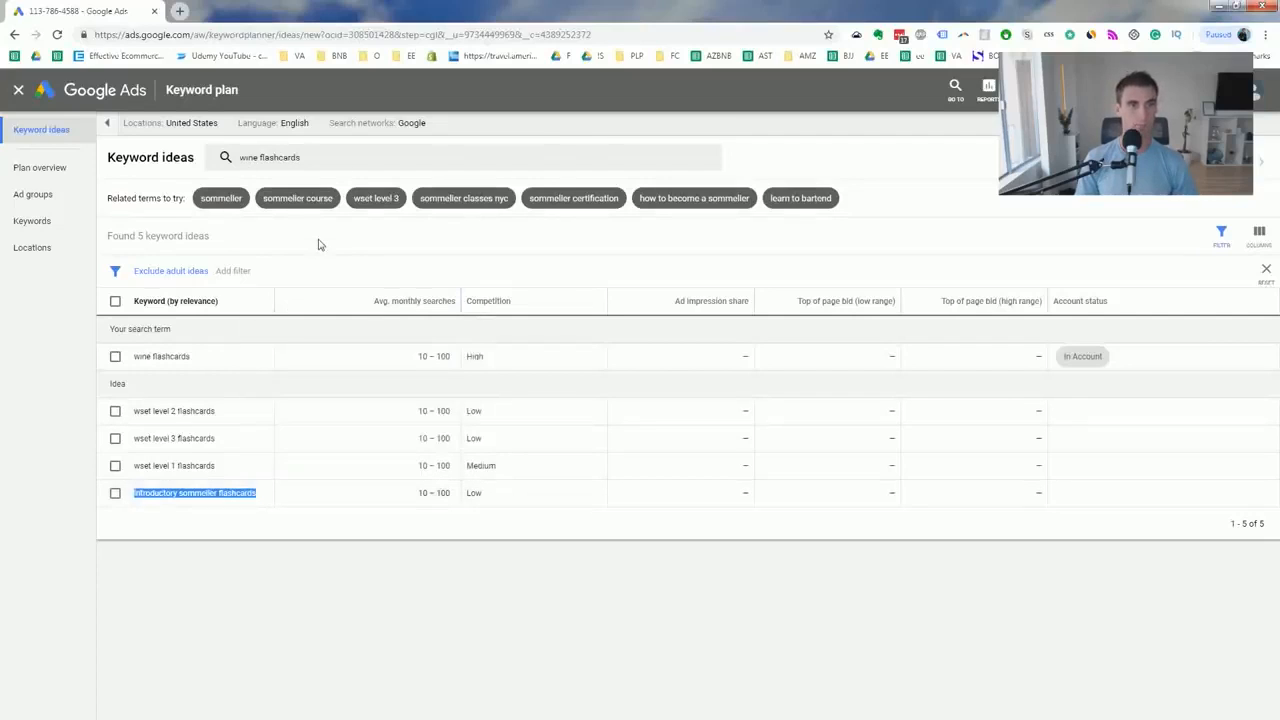
{"action": "left_click", "coordinate": [308, 158]}
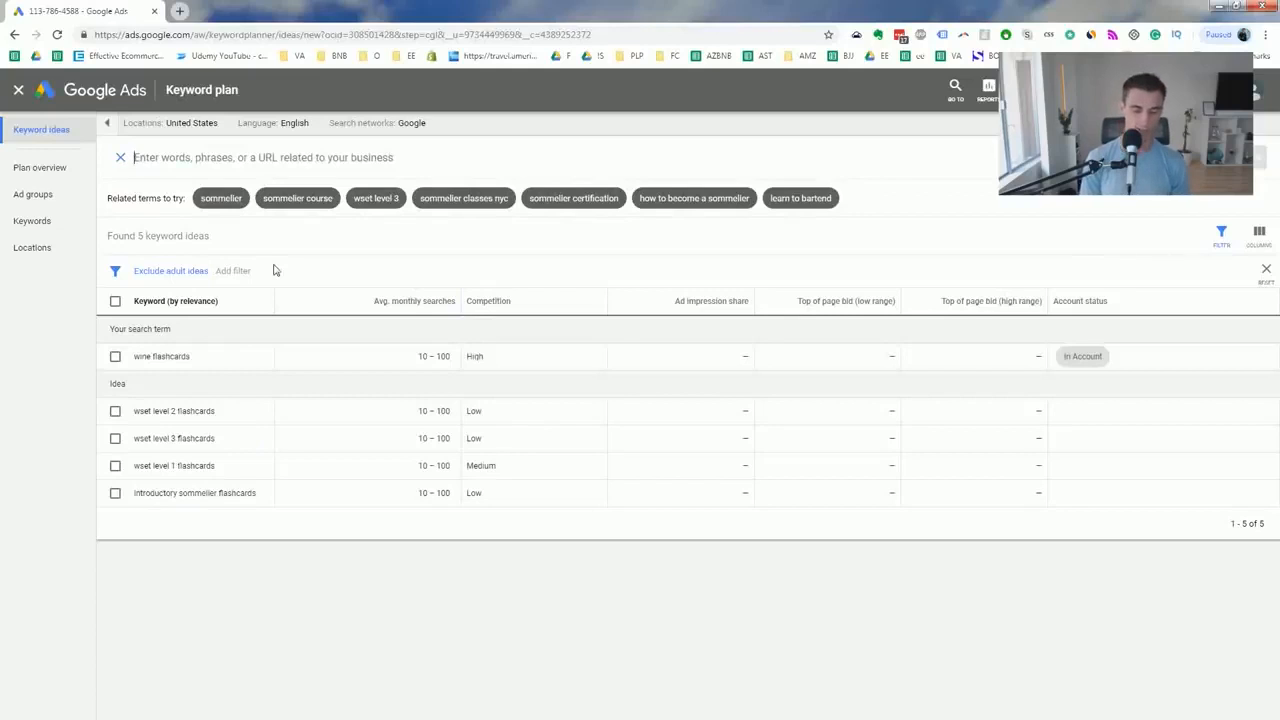
{"action": "type", "text": "wine tasting kit"}
{"action": "key", "text": "Return"}
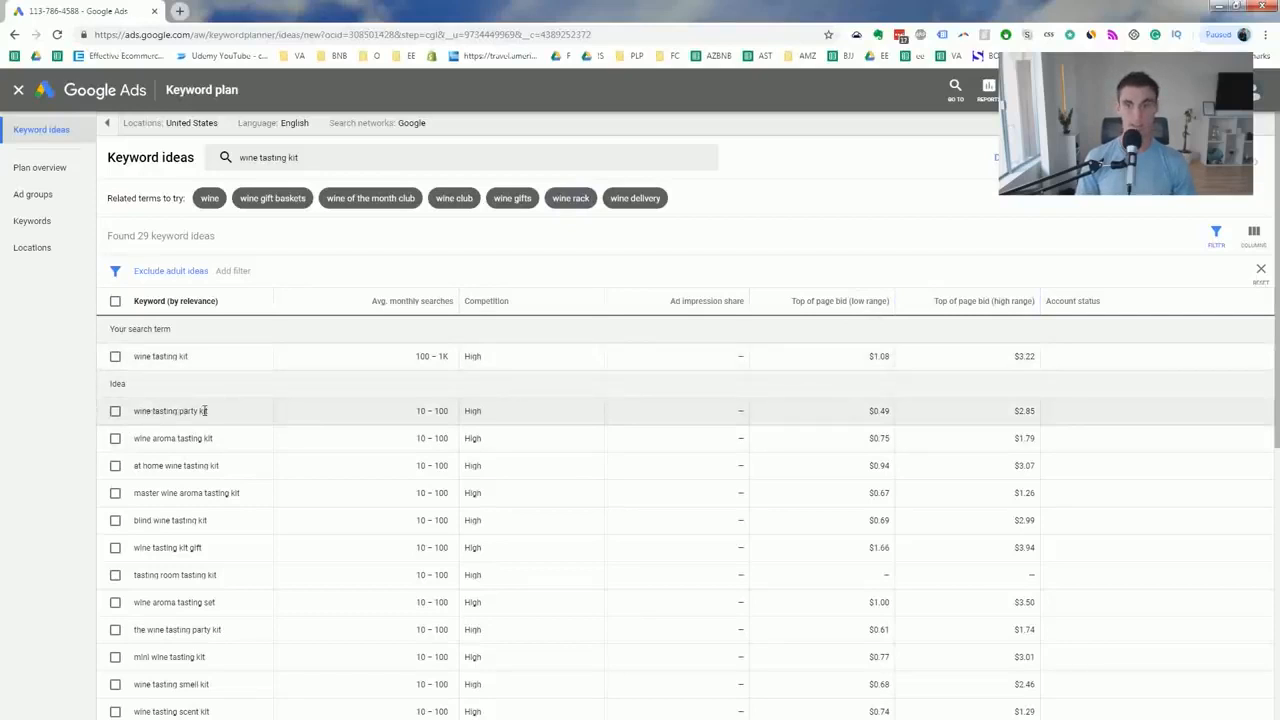
{"action": "double_click", "coordinate": [887, 413]}
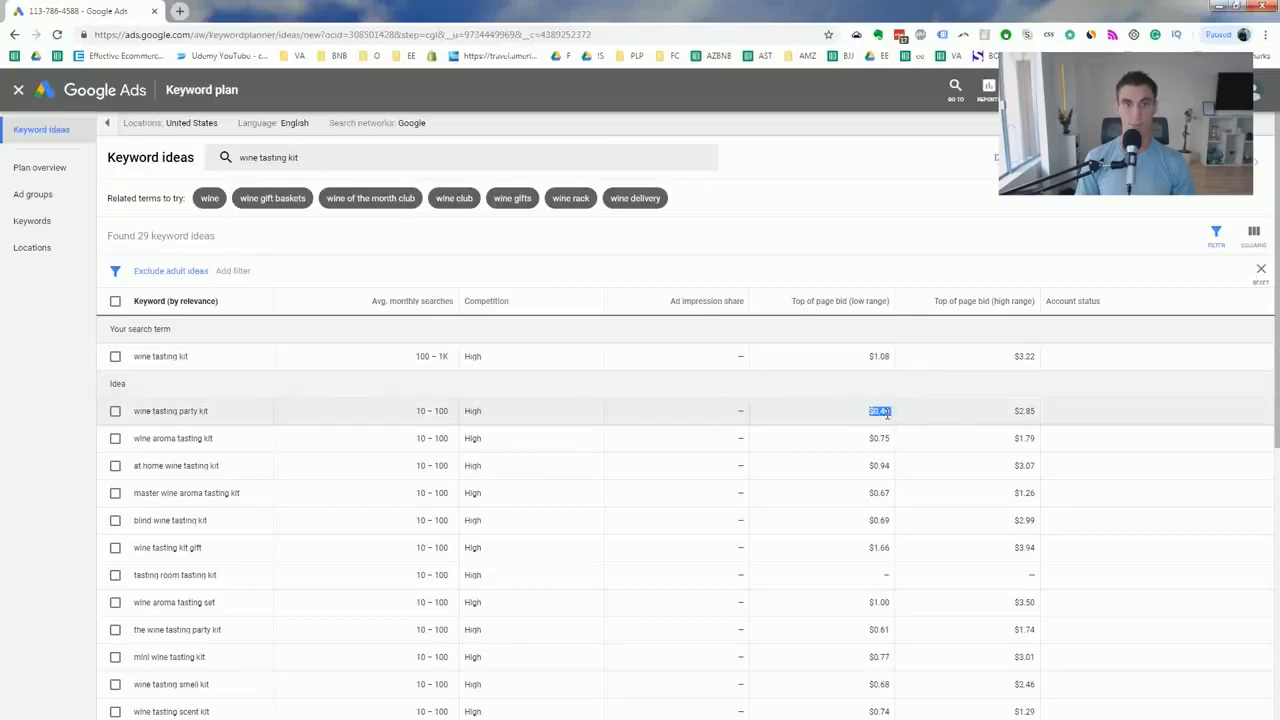
{"action": "left_click_drag", "start_coordinate": [418, 412], "coordinate": [467, 411]}
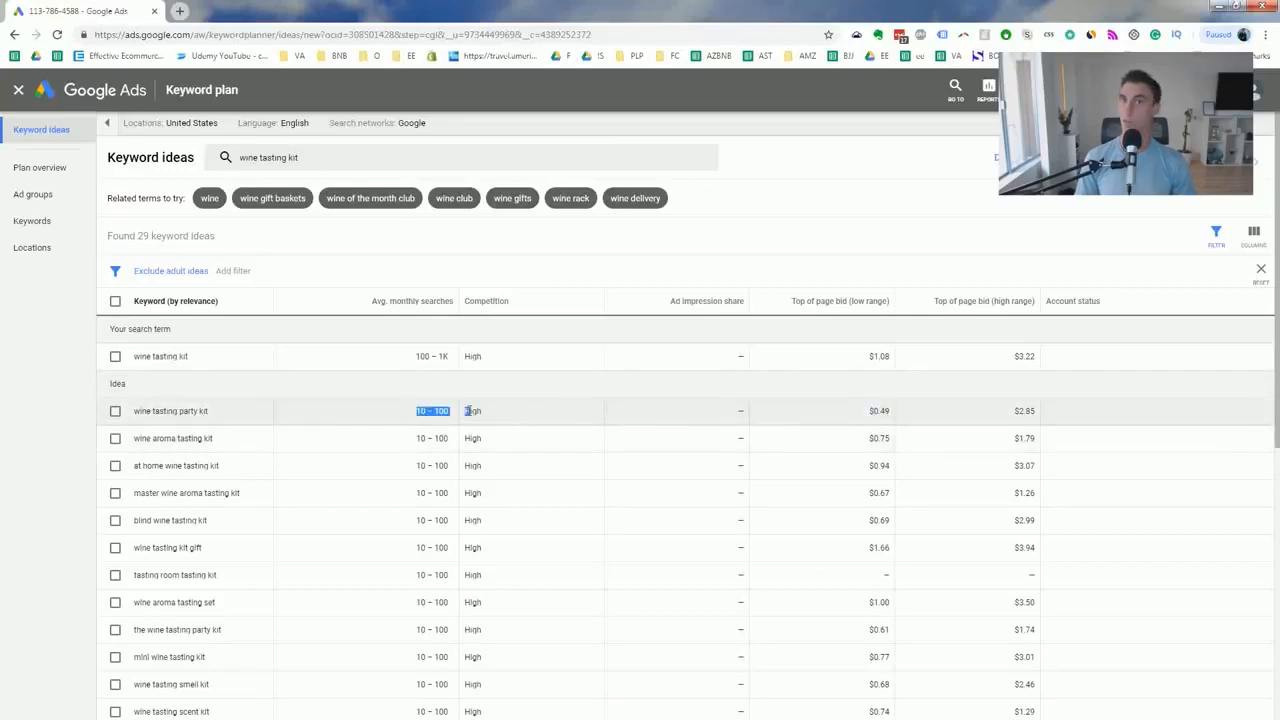
{"action": "double_click", "coordinate": [879, 411]}
{"action": "triple_click", "coordinate": [160, 411]}
Select the keyword idea "wine tasting party kit" and create a new ad group named "Wine Tasting Kit" as its destination
{"action": "left_click", "coordinate": [115, 411]}
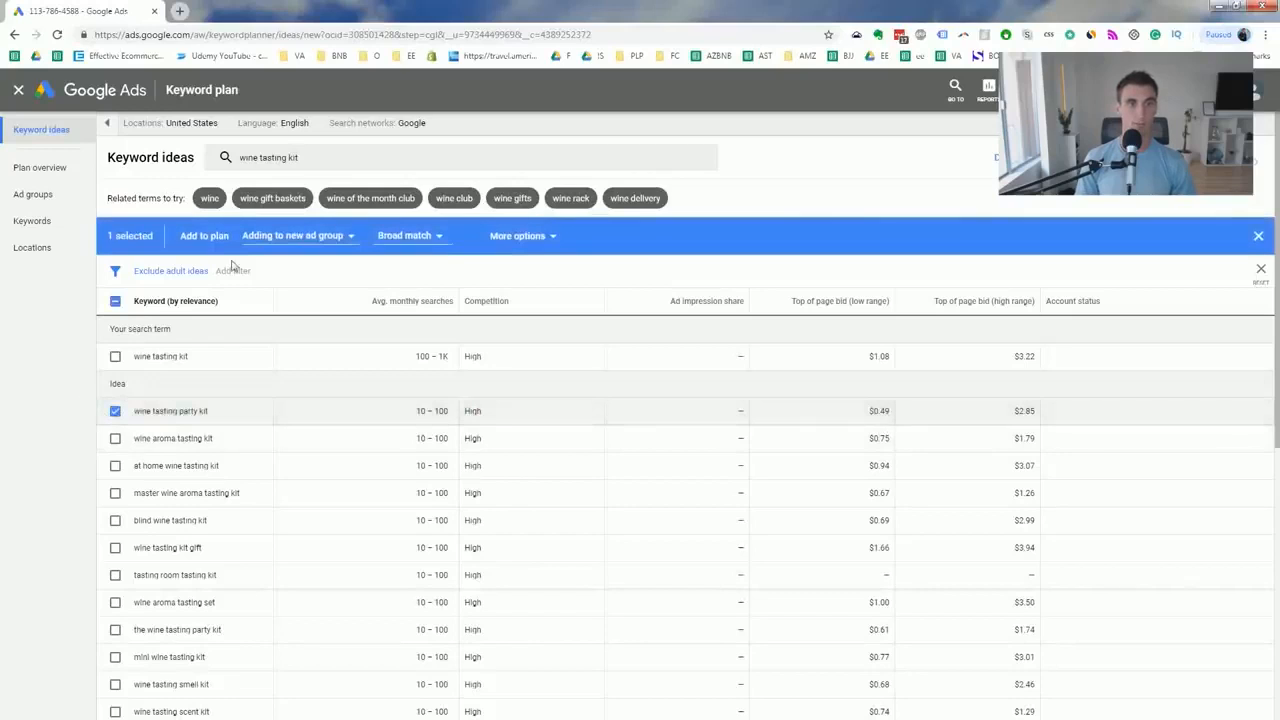
{"action": "left_click", "coordinate": [300, 236]}
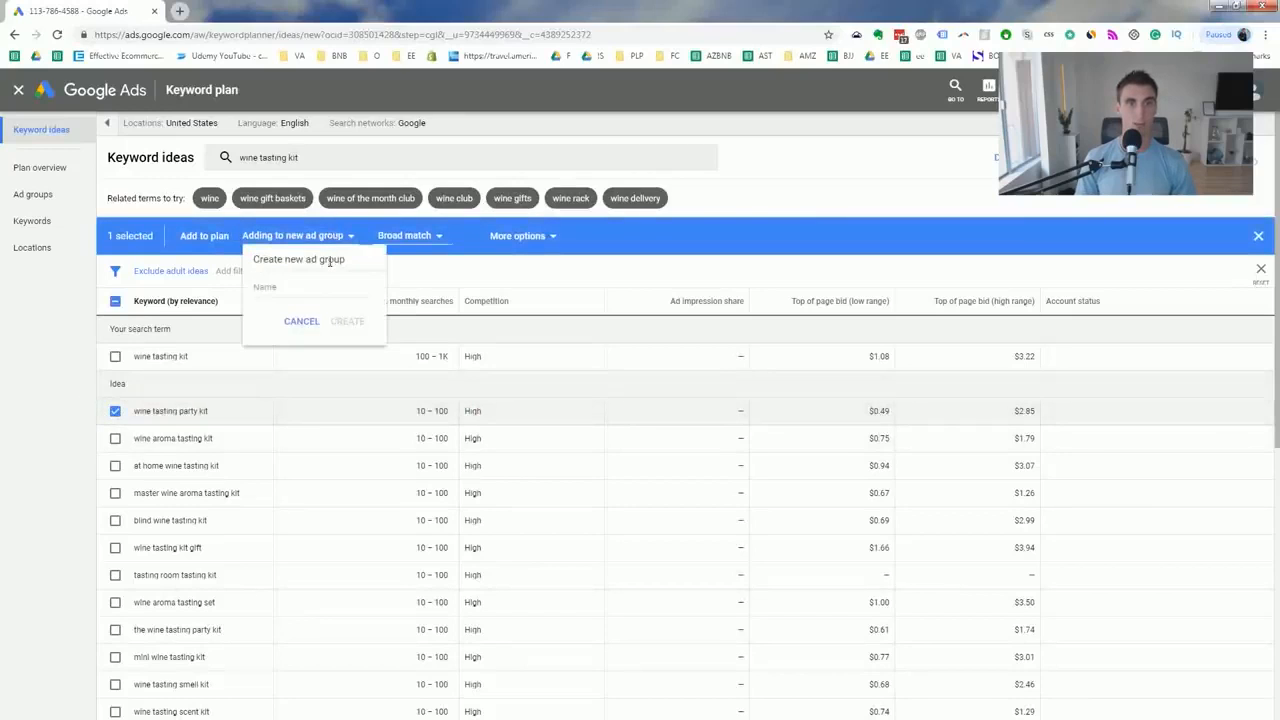
{"action": "left_click", "coordinate": [311, 286]}
{"action": "type", "text": "wi"}
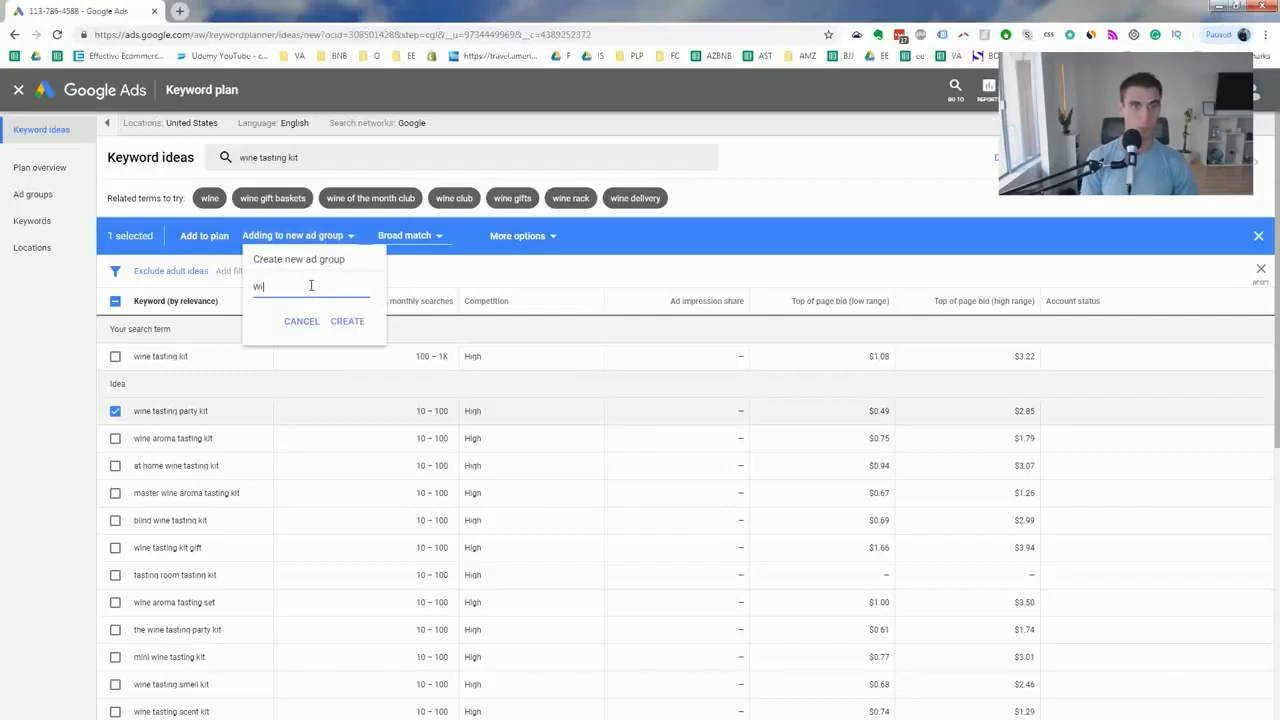
{"action": "type", "text": "ne Tasting Kit"}
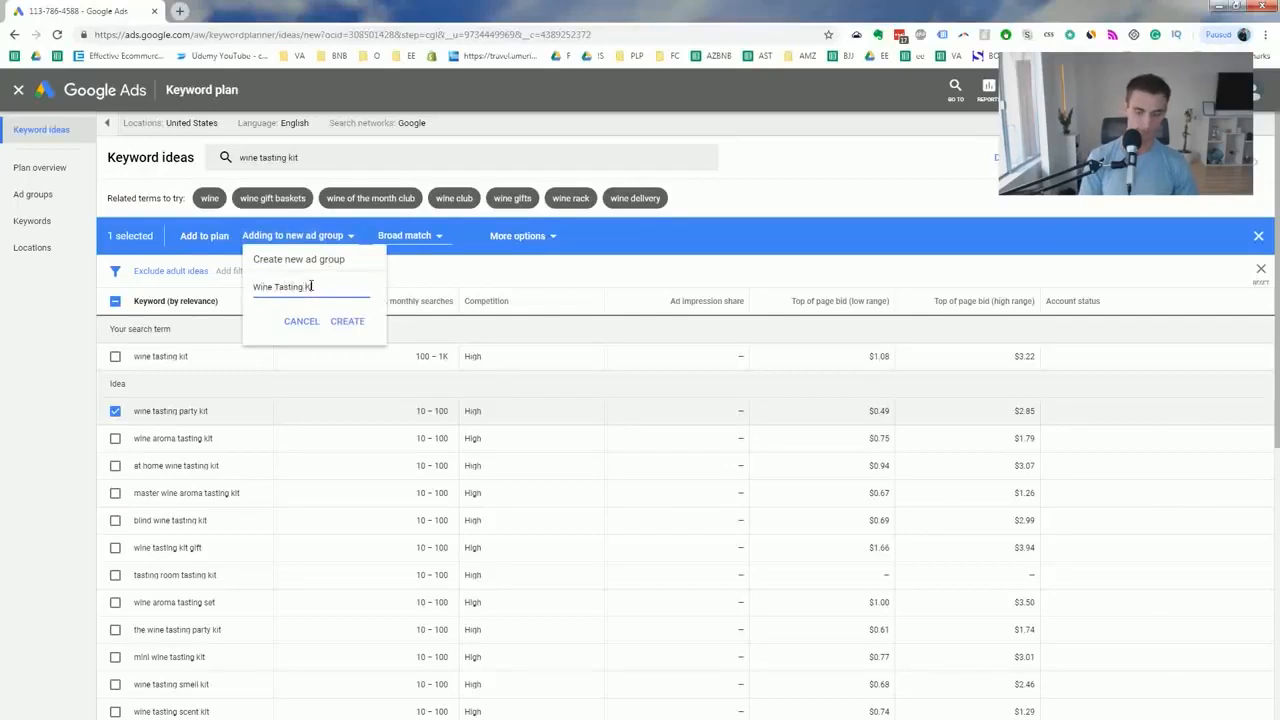
{"action": "left_click", "coordinate": [349, 323]}
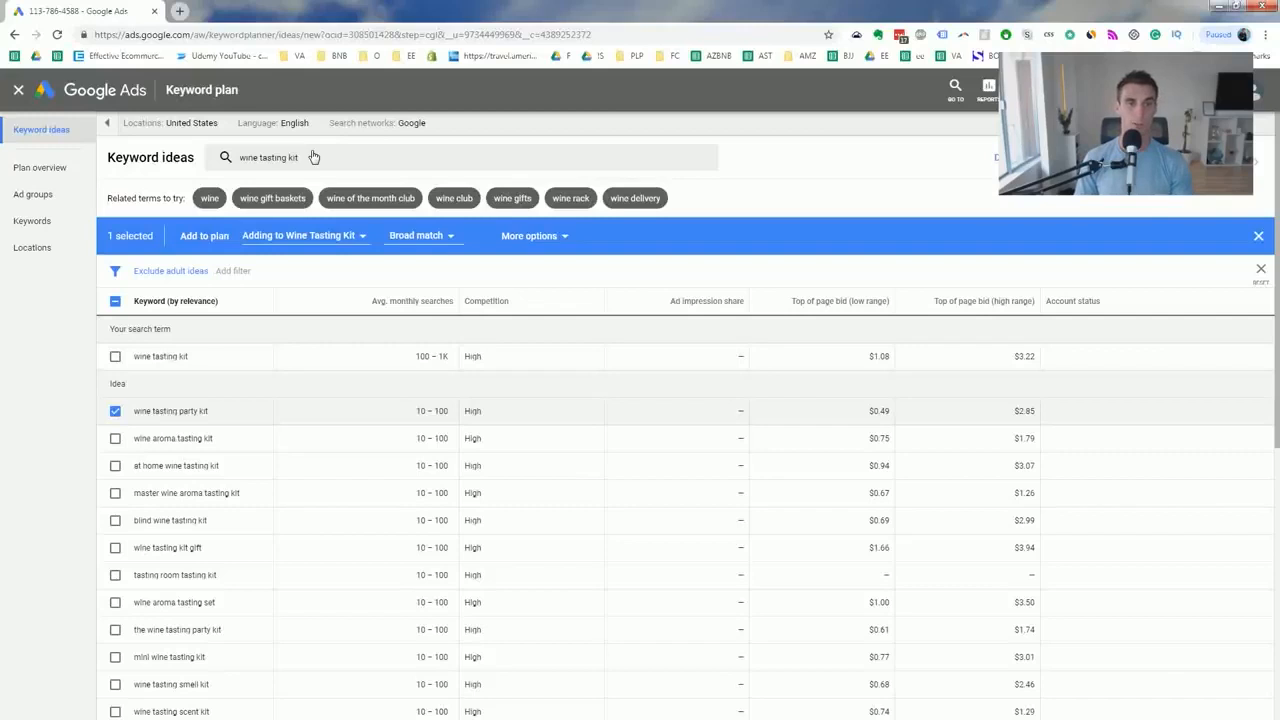
Copy the keyword "wine tasting party kit", check its Google search results in an incognito window, and close that window
{"action": "triple_click", "coordinate": [199, 414]}
{"action": "key", "text": "ctrl+c"}
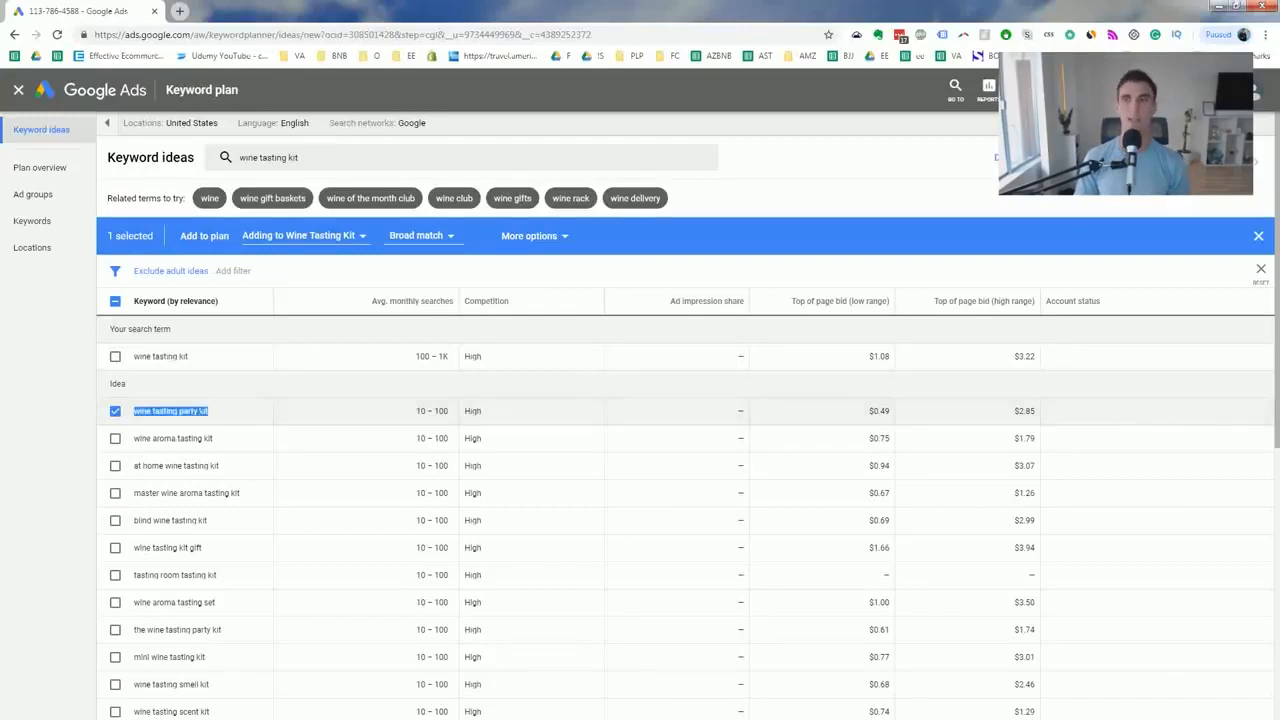
{"action": "left_click", "coordinate": [1265, 34]}
{"action": "left_click", "coordinate": [1180, 86]}
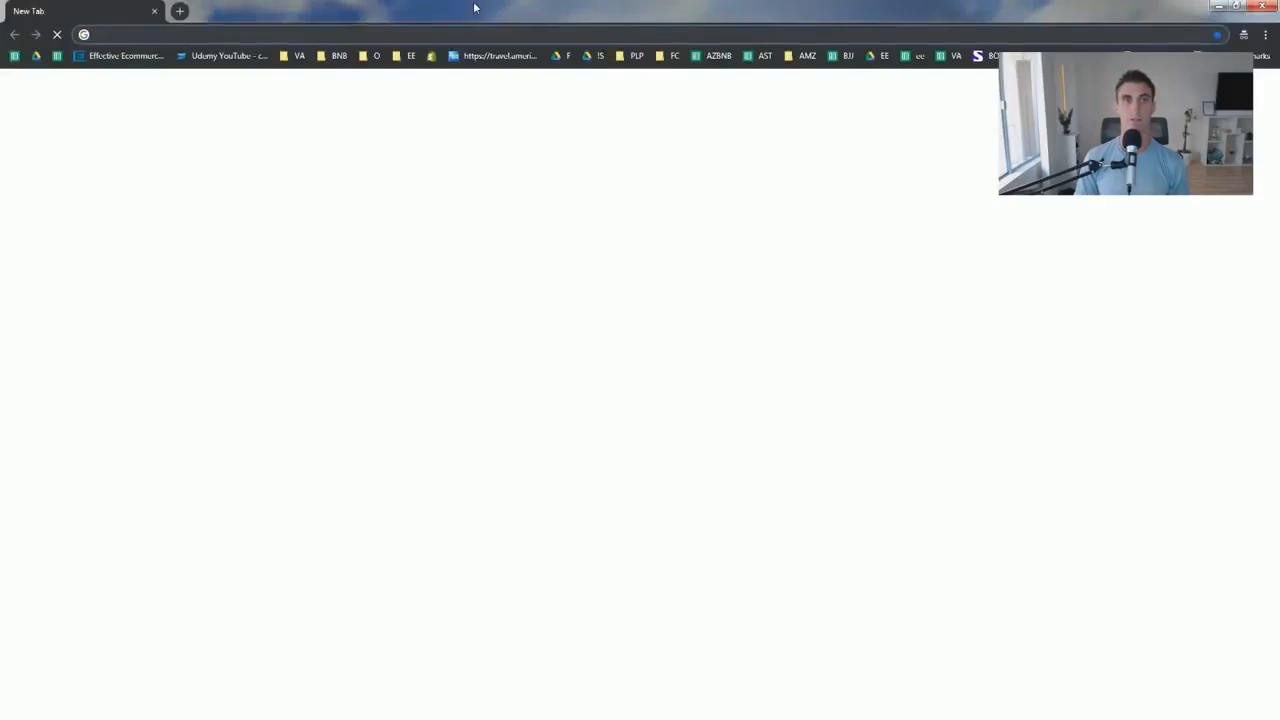
{"action": "key", "text": "ctrl+v"}
{"action": "key", "text": "Return"}
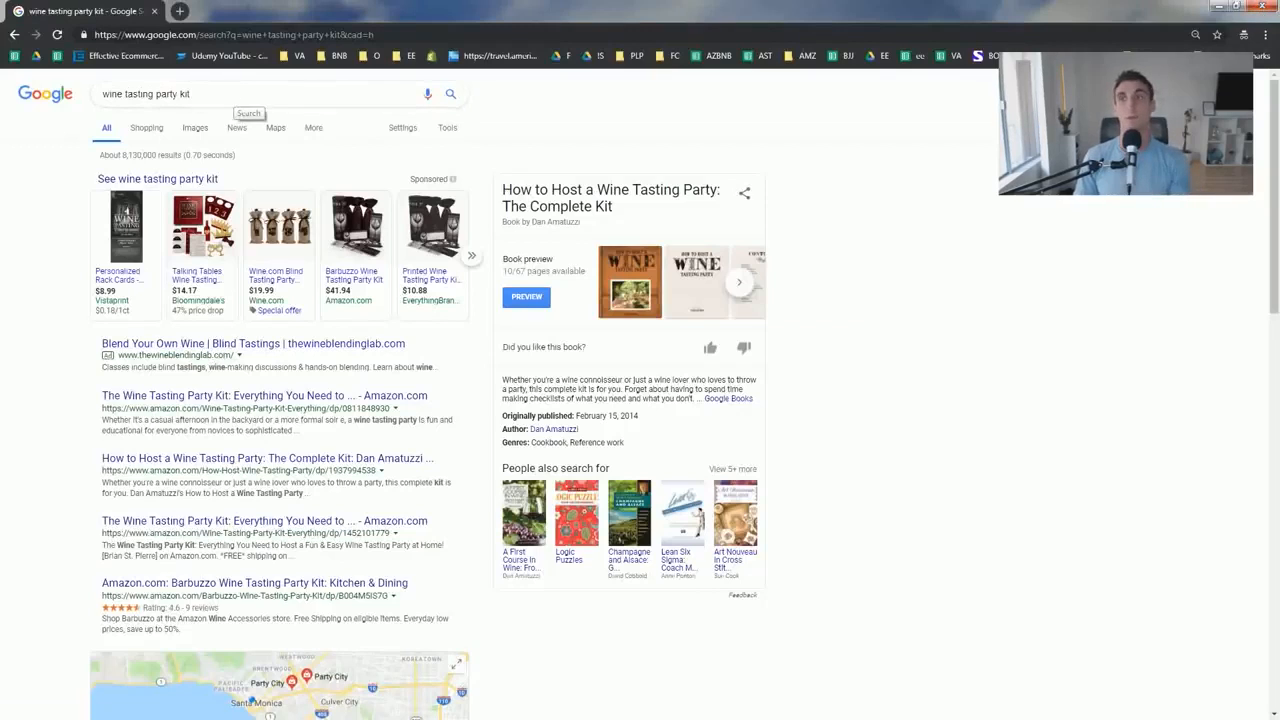
{"action": "left_click", "coordinate": [1272, 7]}
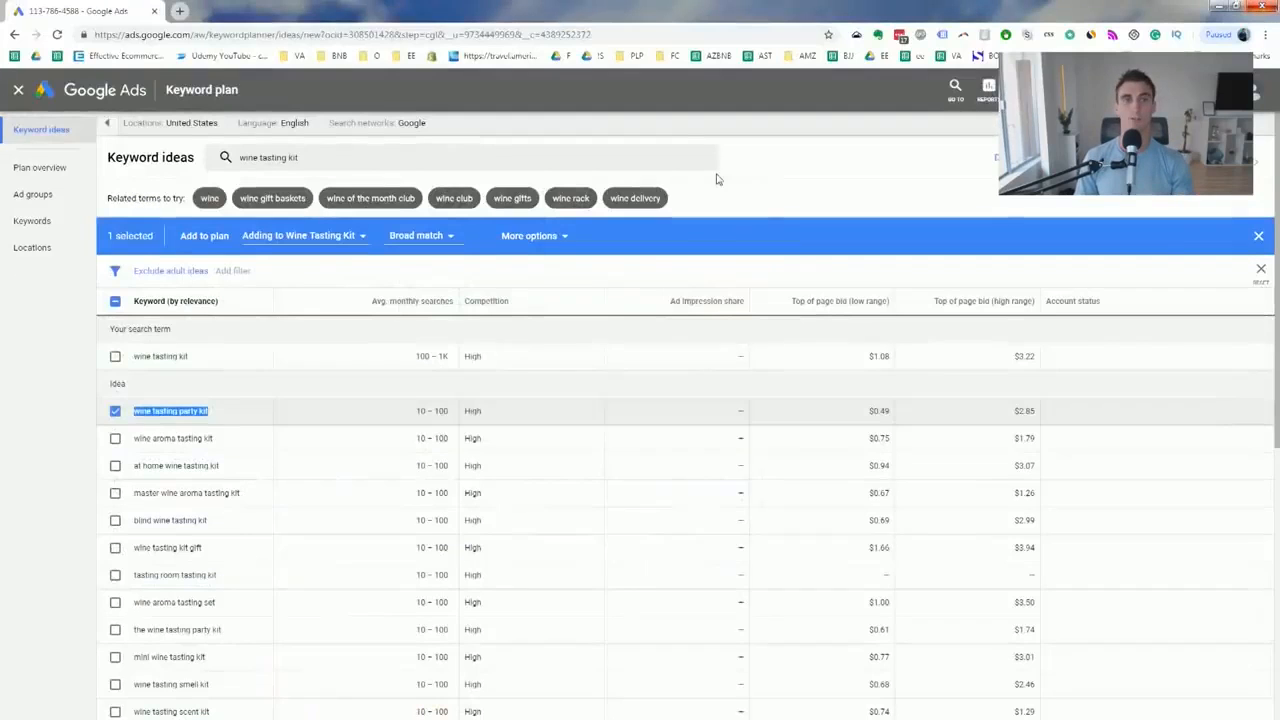
Leave the keyword plan and open the list of all campaigns in the account
{"action": "left_click", "coordinate": [19, 90]}
{"action": "left_click", "coordinate": [20, 92]}
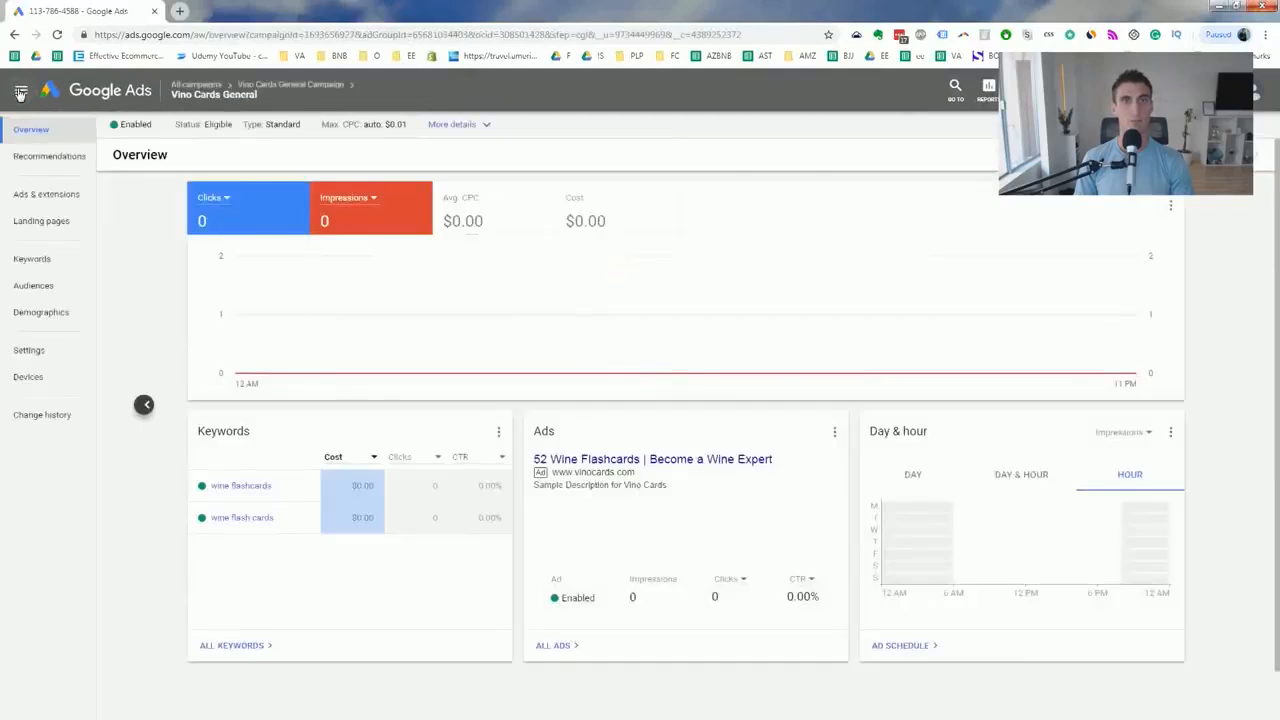
{"action": "left_click", "coordinate": [20, 92]}
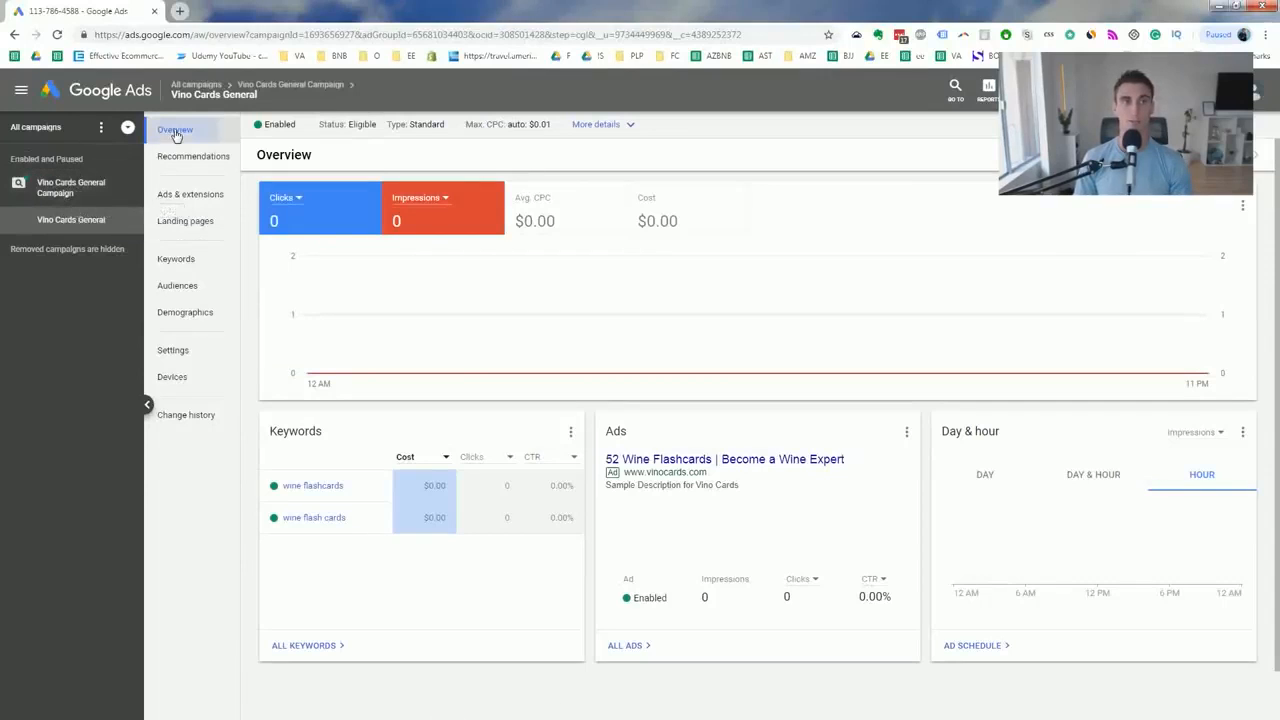
{"action": "left_click", "coordinate": [50, 130]}
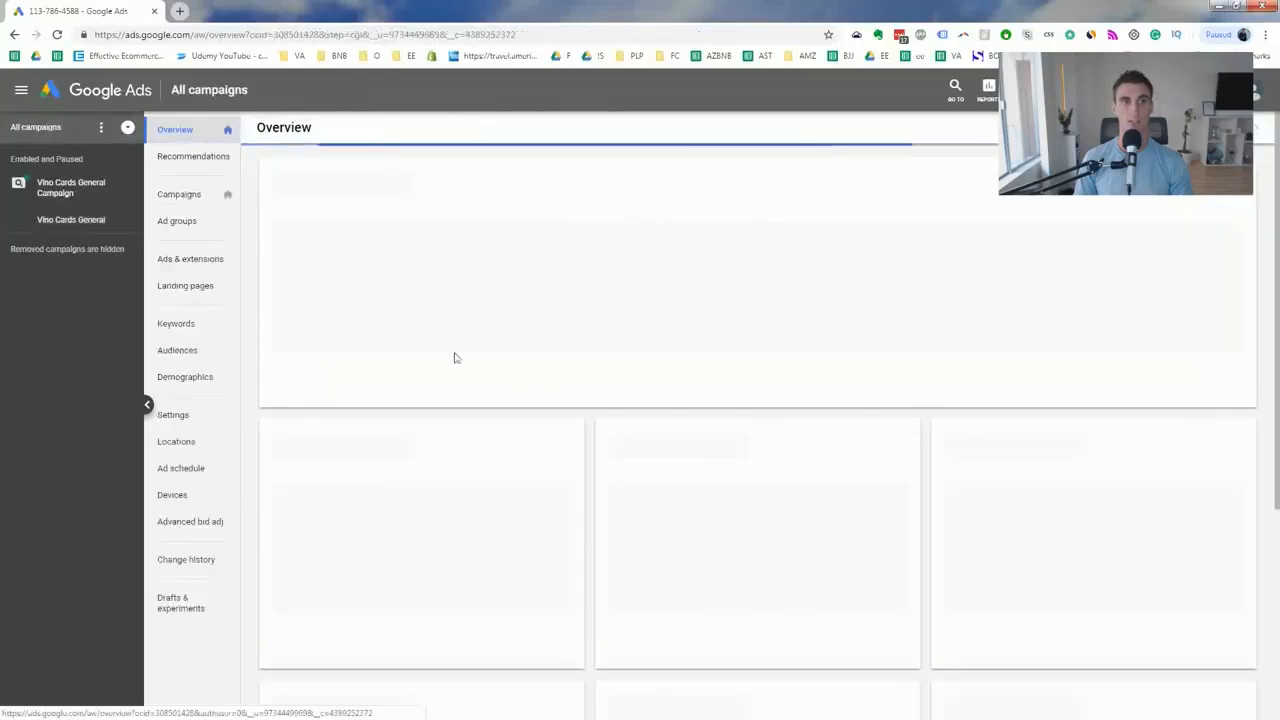
{"action": "left_click", "coordinate": [175, 196]}
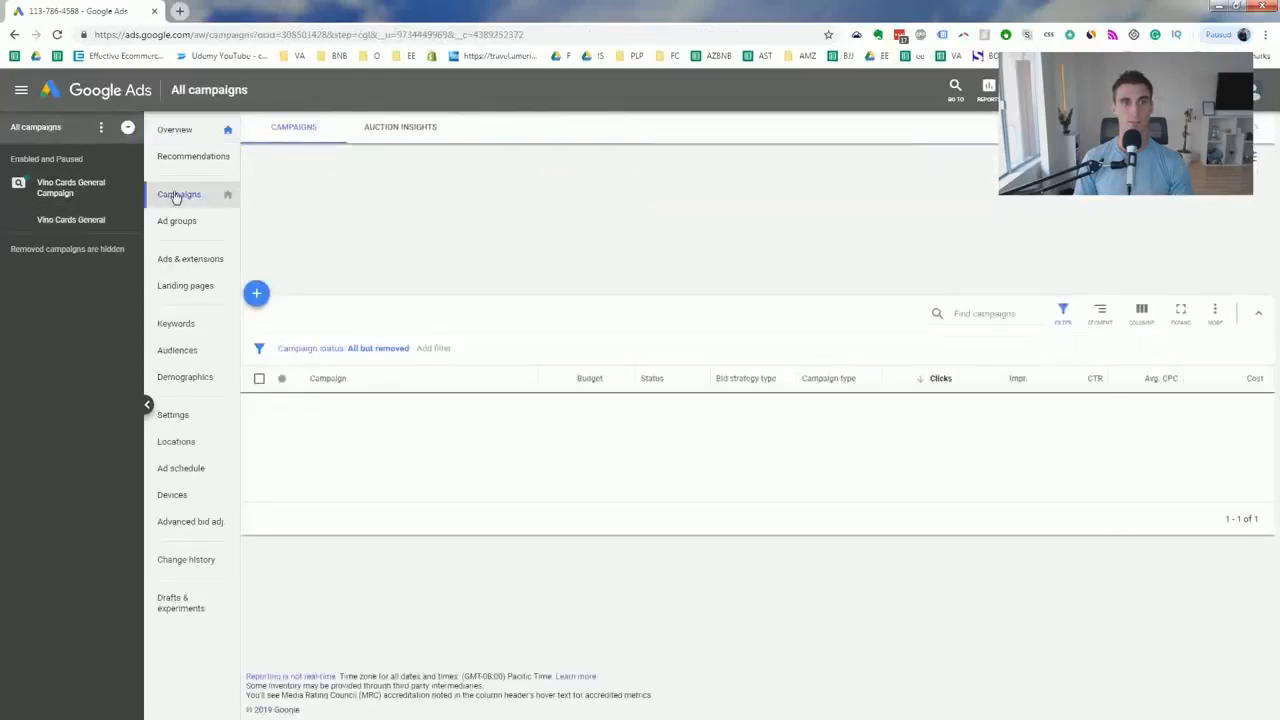
Start a new Search campaign with the Website traffic goal for vinocards.com and continue to its campaign settings
{"action": "left_click", "coordinate": [256, 298]}
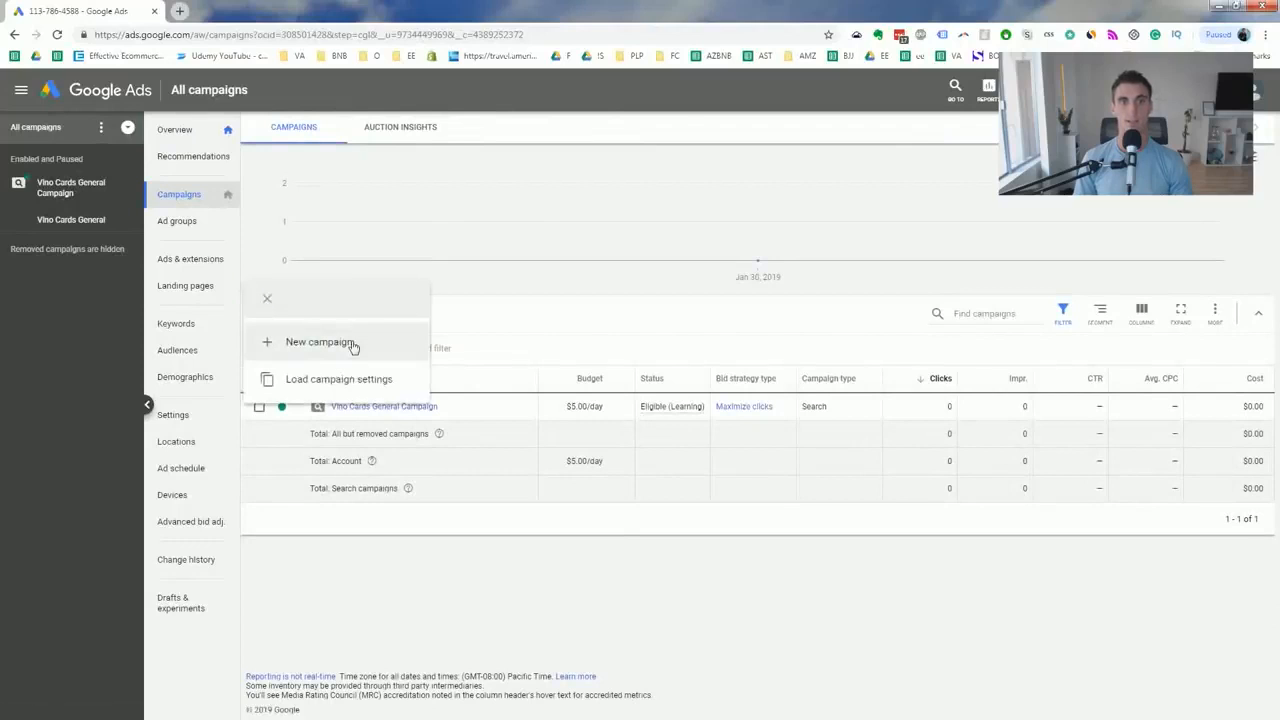
{"action": "left_click", "coordinate": [320, 342]}
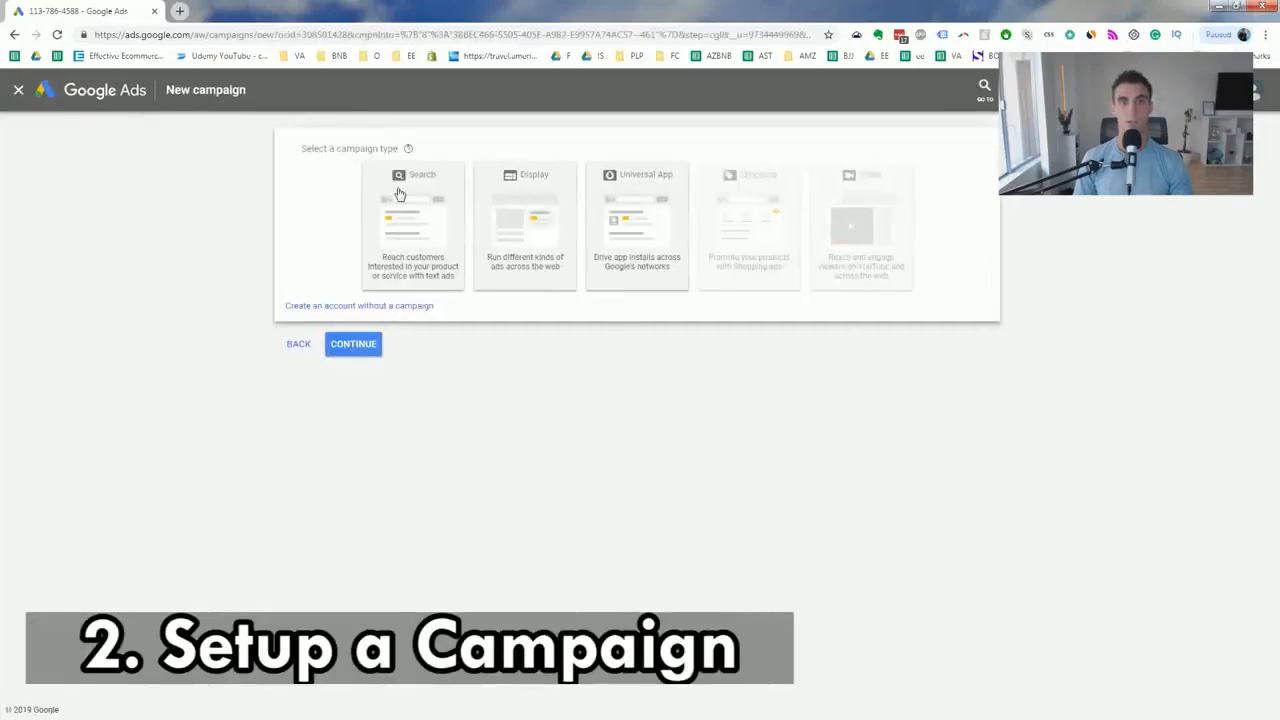
{"action": "left_click", "coordinate": [398, 193]}
{"action": "mouse_move", "coordinate": [389, 297]}
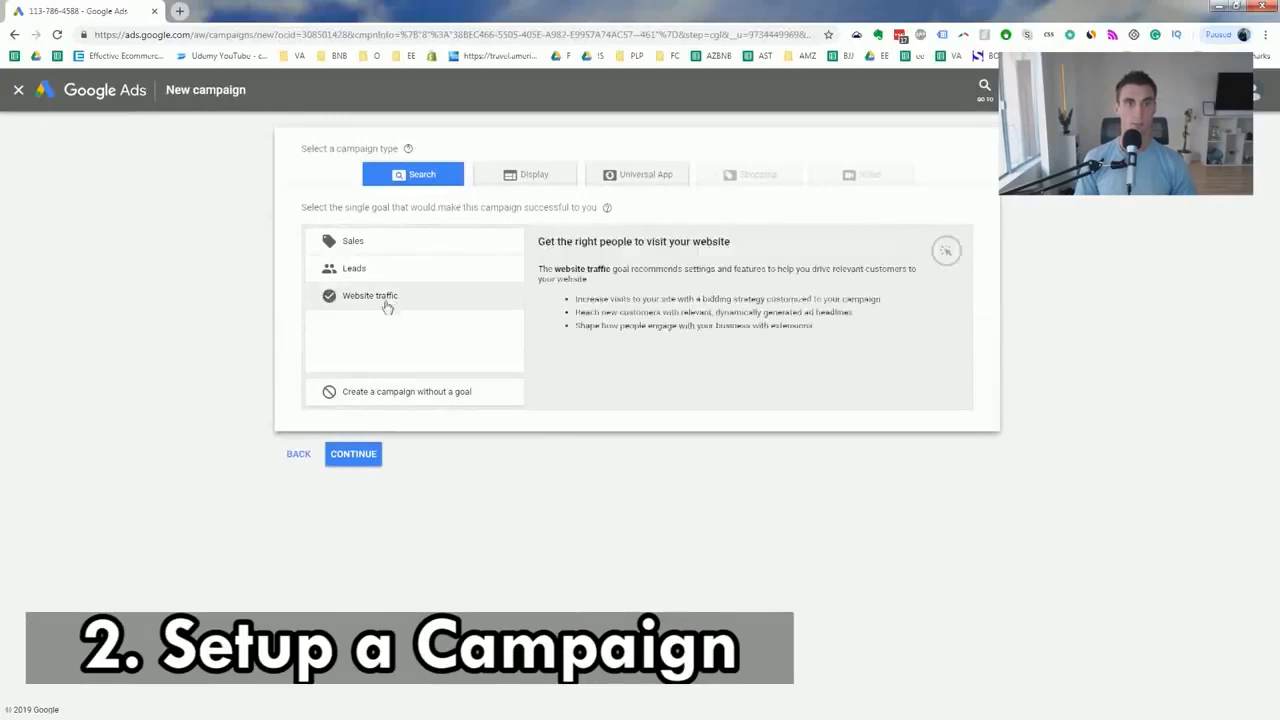
{"action": "left_click", "coordinate": [389, 300]}
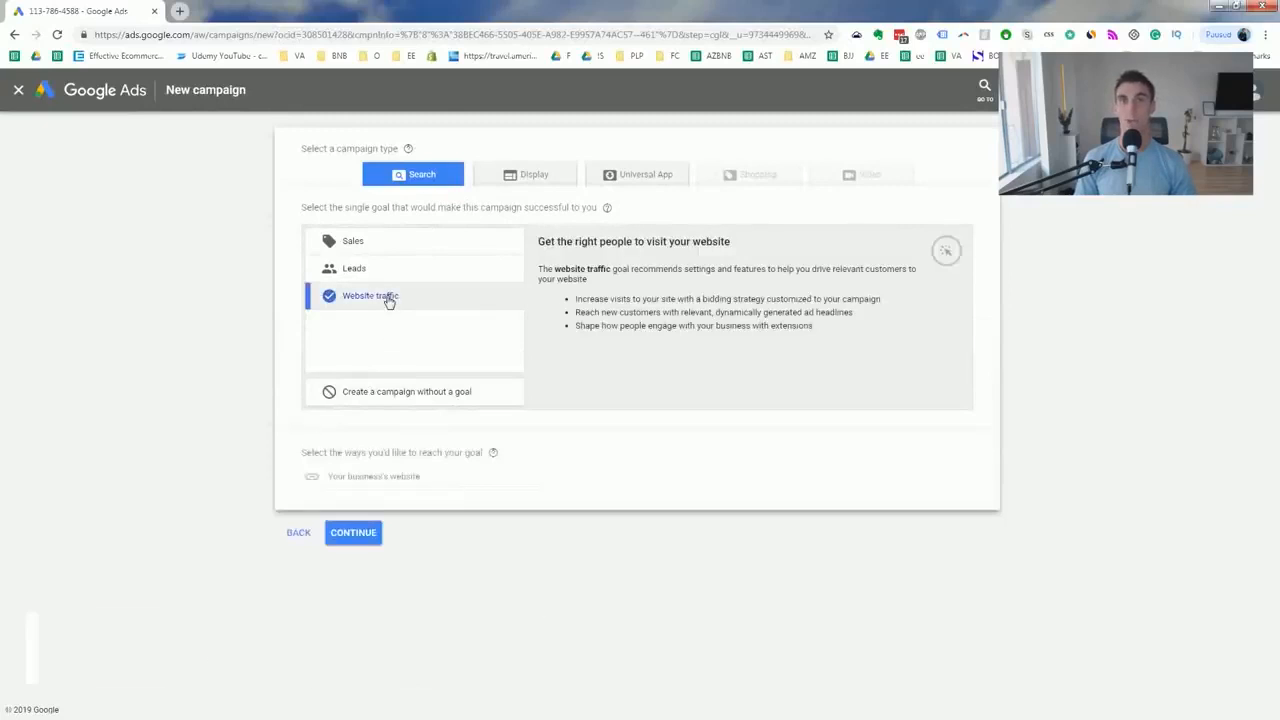
{"action": "left_click", "coordinate": [378, 476]}
{"action": "type", "text": "vino"}
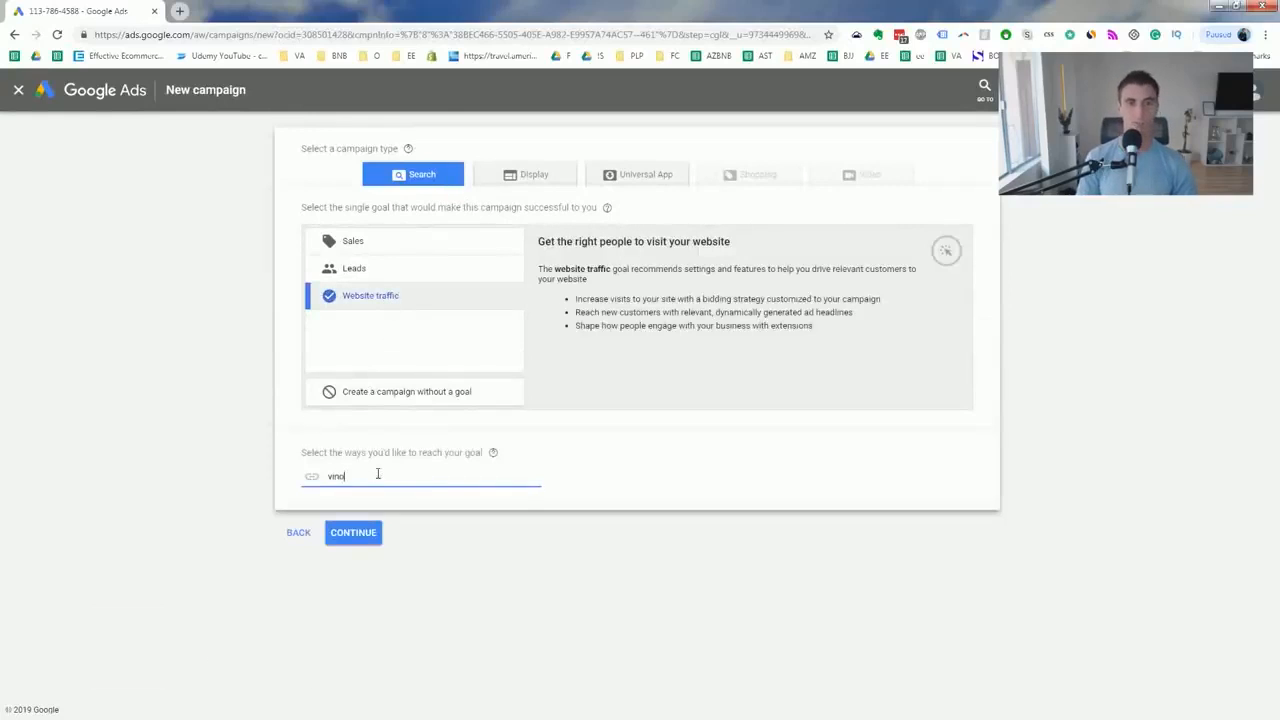
{"action": "type", "text": "calds.com"}
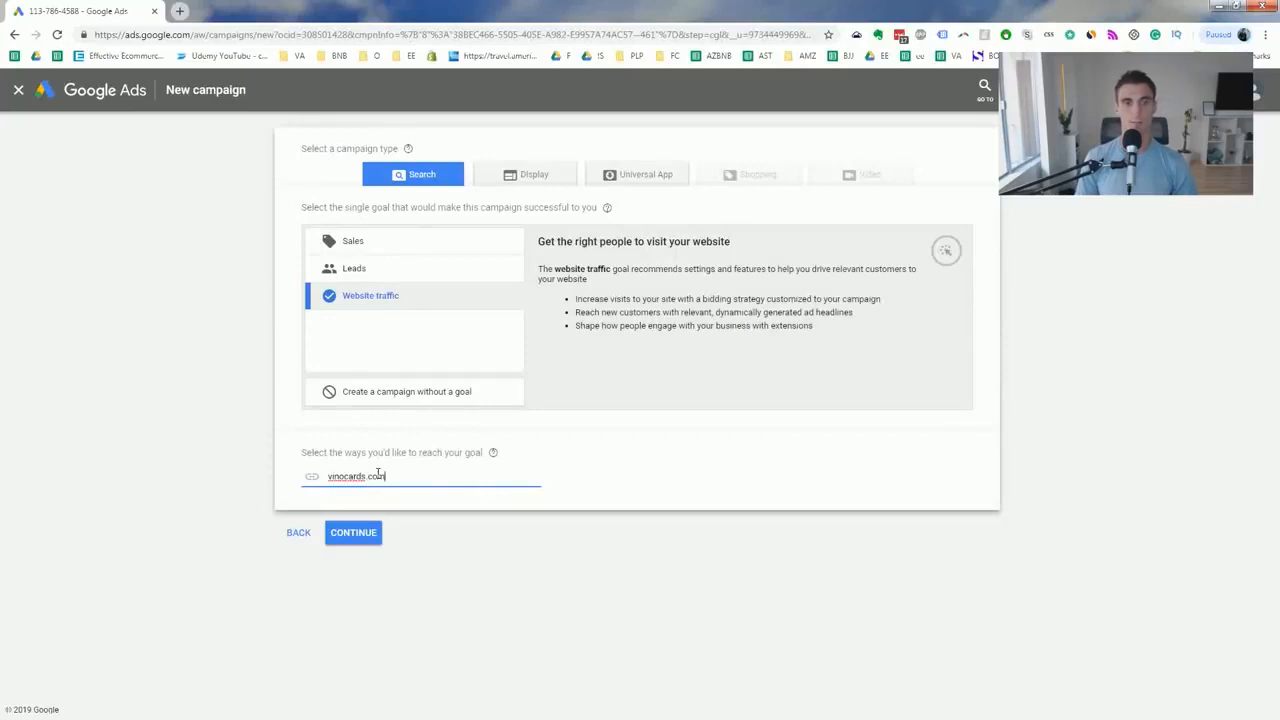
{"action": "left_click", "coordinate": [366, 534]}
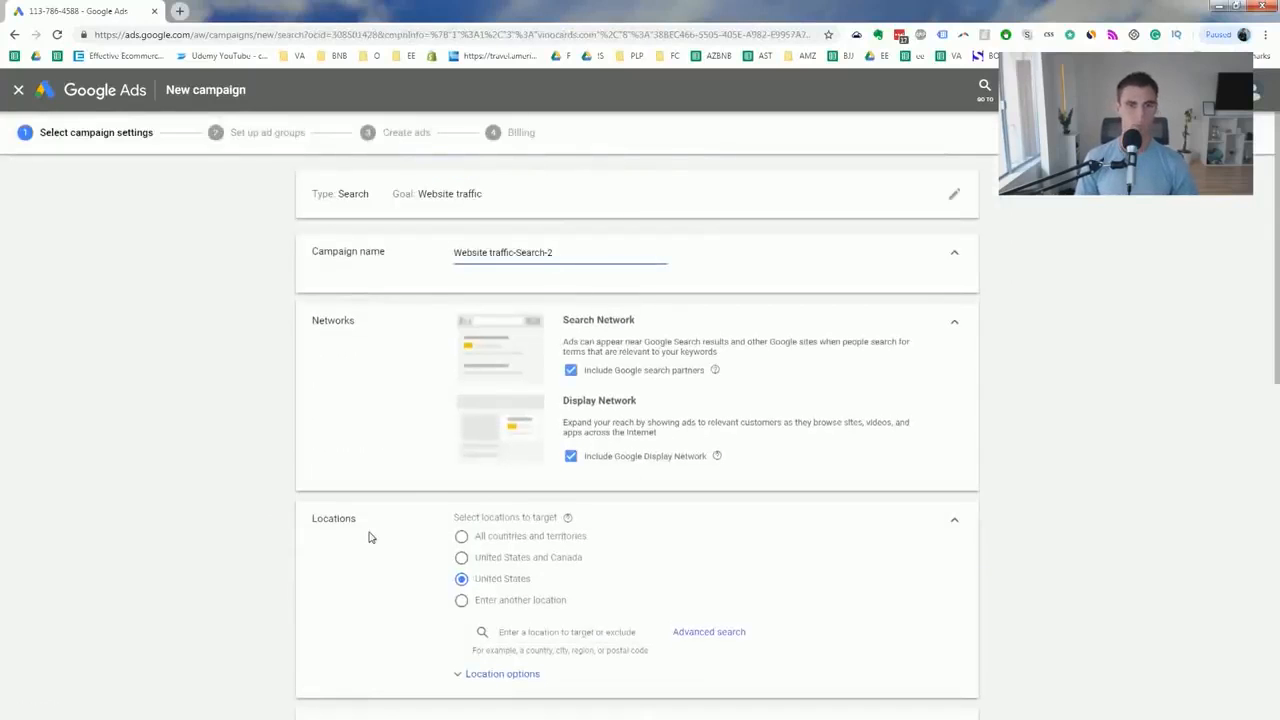
Name the campaign "wine tasting party kit" and exclude Google search partners and the Google Display Network
{"action": "triple_click", "coordinate": [490, 252]}
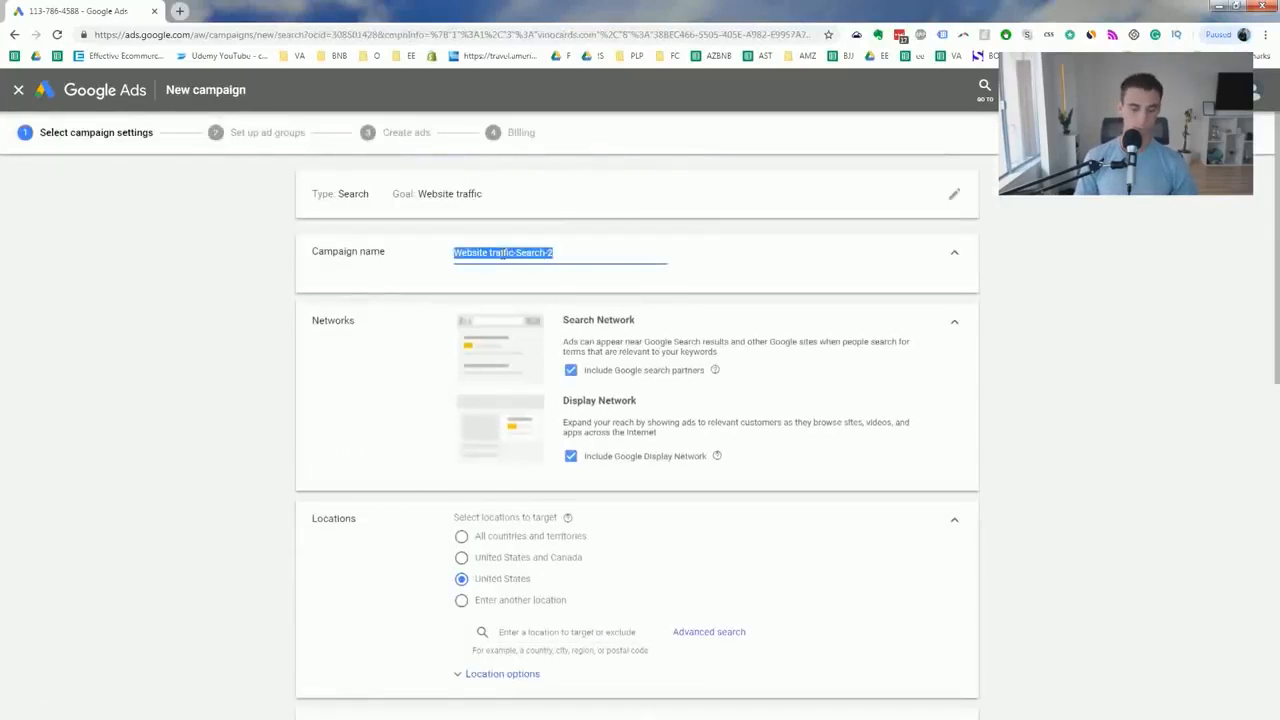
{"action": "key", "text": "ctrl+v"}
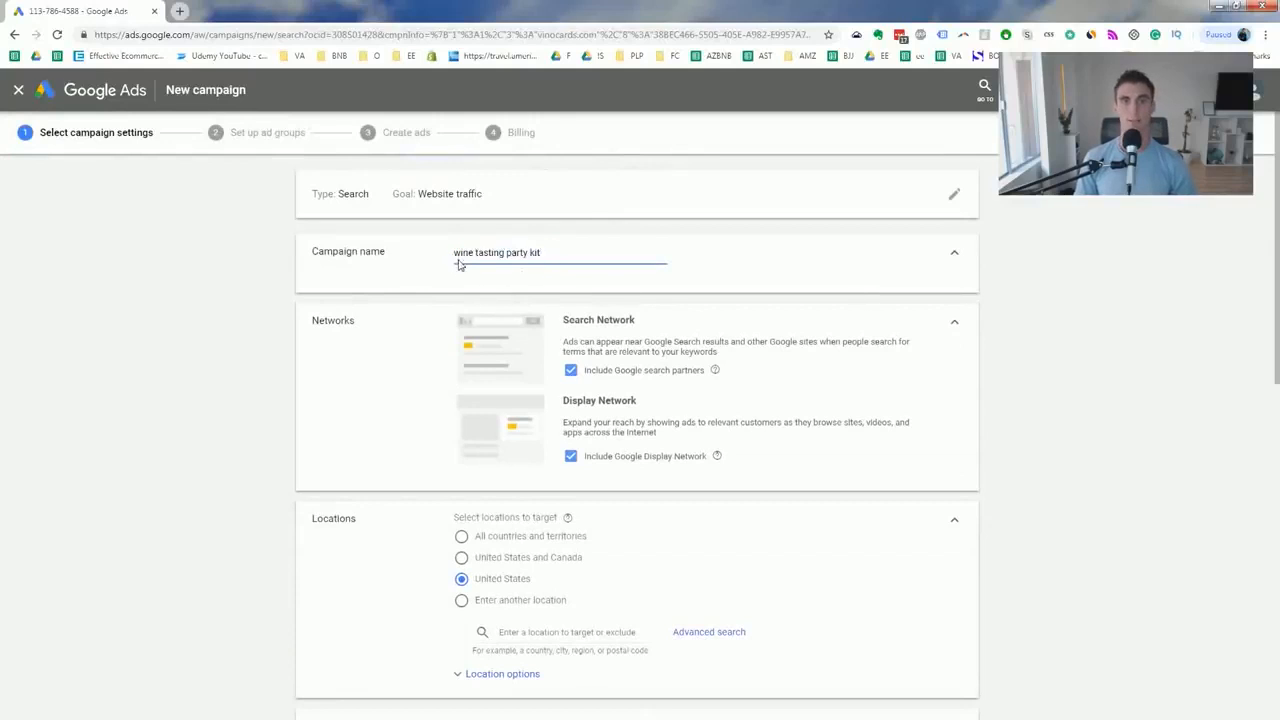
{"action": "left_click", "coordinate": [571, 370]}
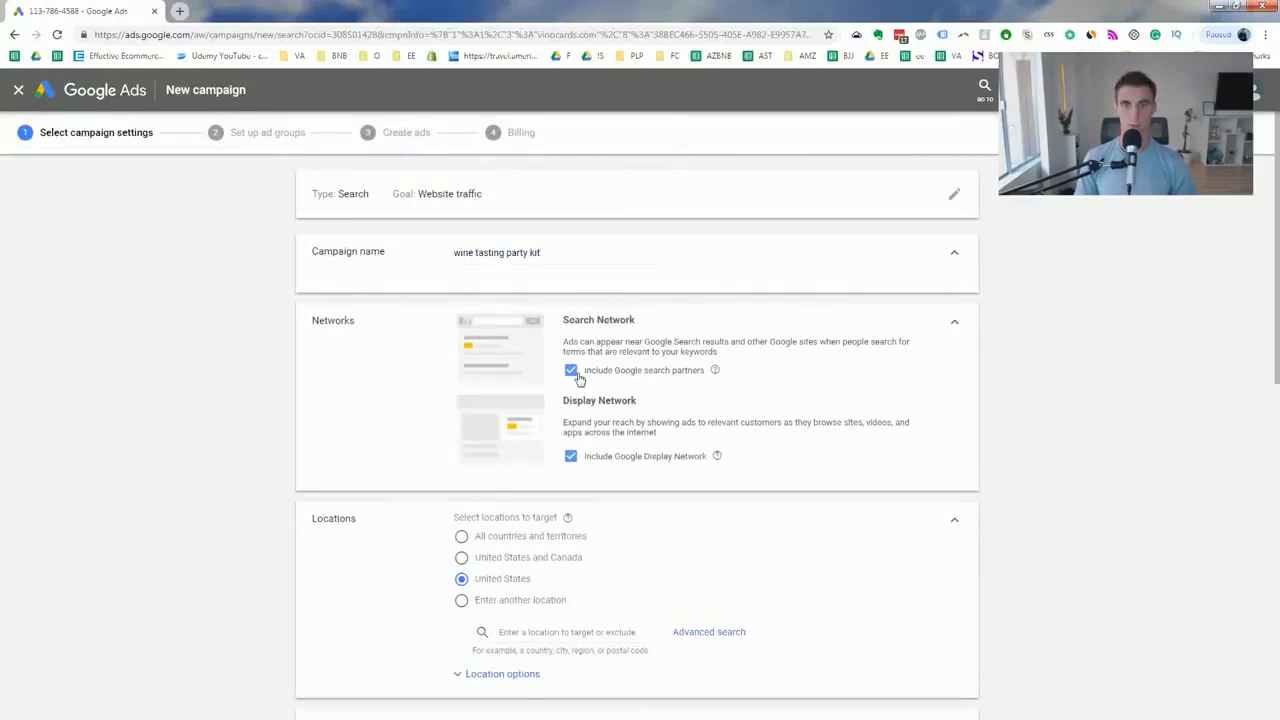
{"action": "left_click", "coordinate": [570, 466]}
Set the average daily budget to $5 and the maximum CPC bid limit to $1
{"action": "scroll", "coordinate": [543, 413], "scroll_direction": "down", "scroll_amount": 3}
{"action": "scroll", "coordinate": [543, 413], "scroll_direction": "down", "scroll_amount": 5}
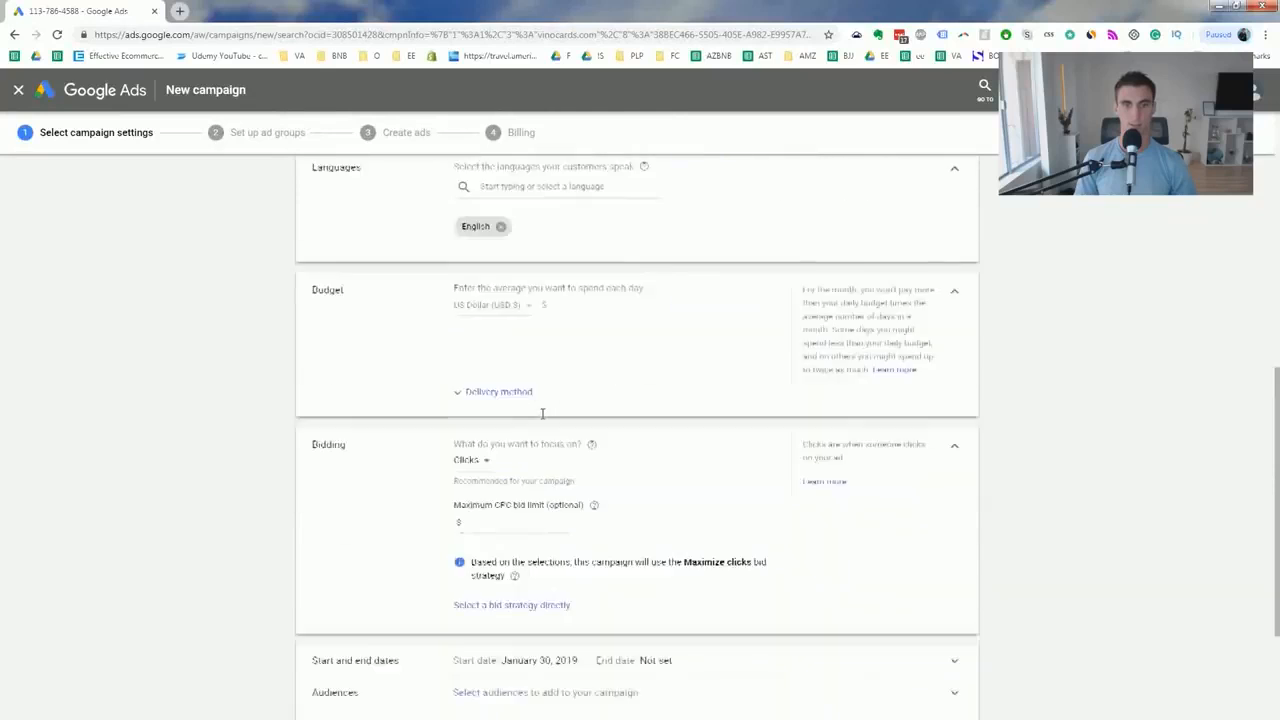
{"action": "scroll", "coordinate": [578, 317], "scroll_direction": "up", "scroll_amount": 1}
{"action": "left_click", "coordinate": [583, 298]}
{"action": "type", "text": "5"}
{"action": "left_click", "coordinate": [509, 514]}
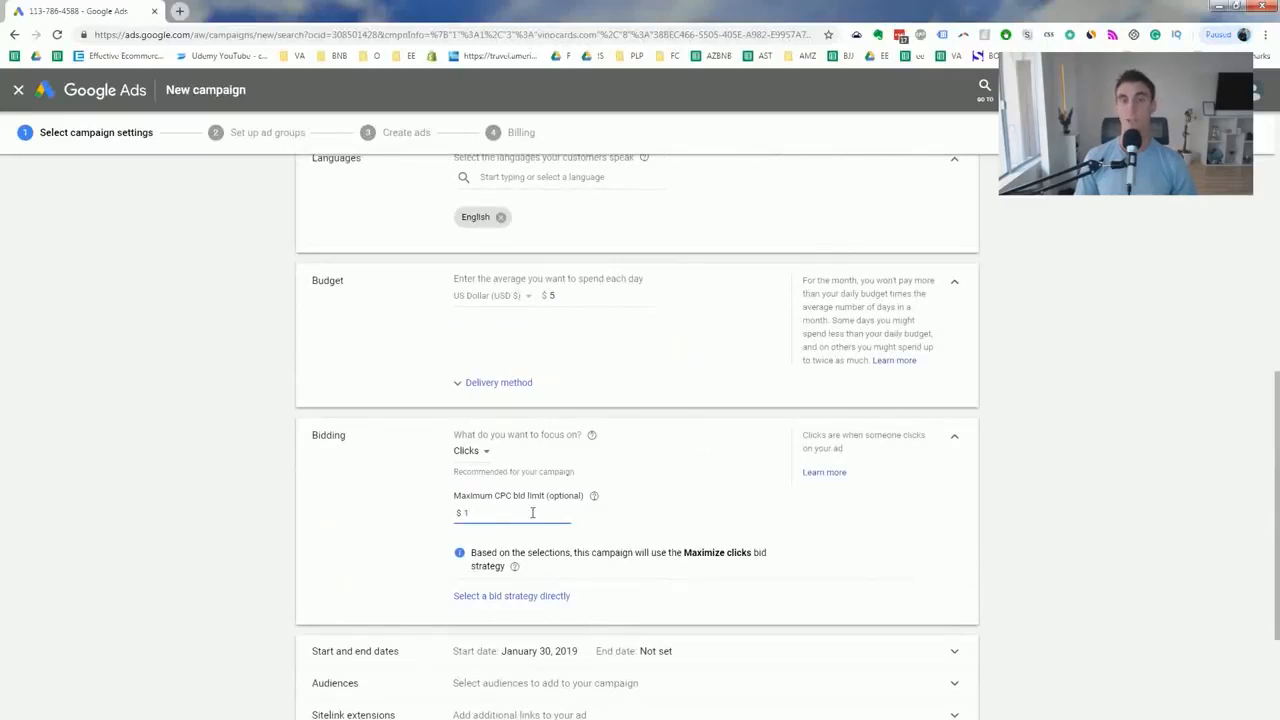
Expand the additional campaign settings, review the audience and targeting options, and collapse the Audiences section
{"action": "scroll", "coordinate": [608, 486], "scroll_direction": "down", "scroll_amount": 2}
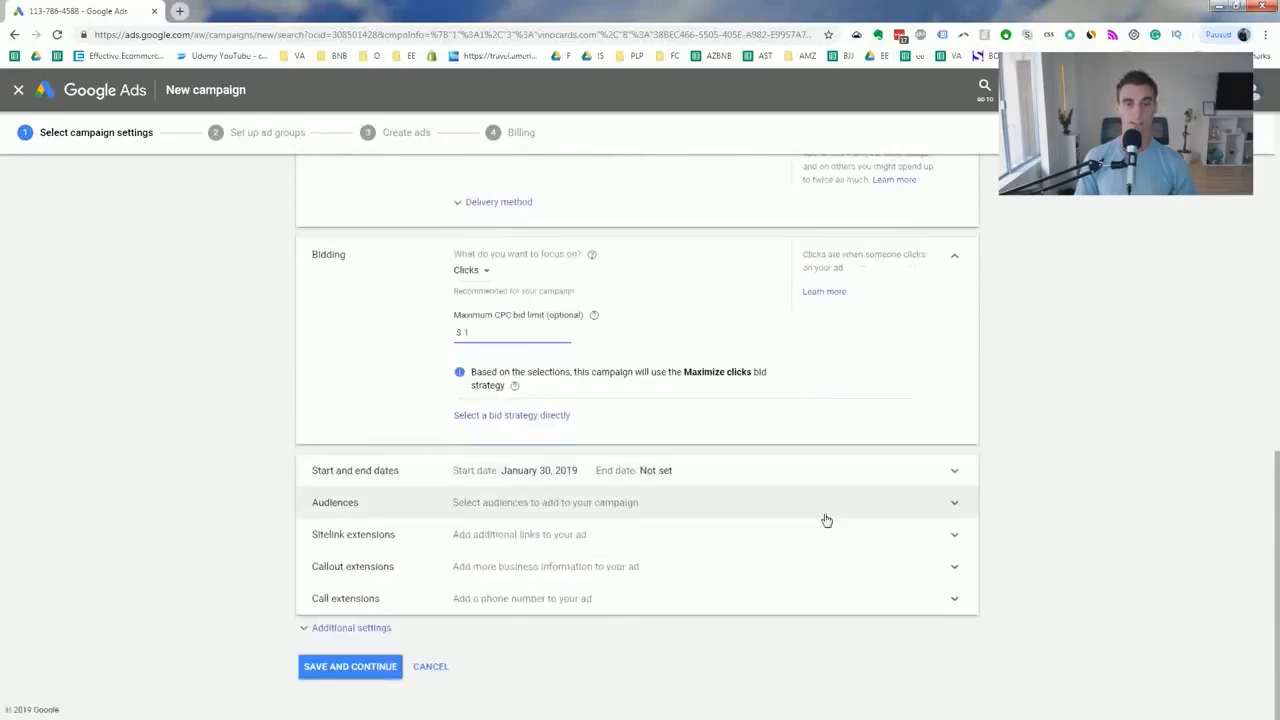
{"action": "left_click", "coordinate": [359, 628]}
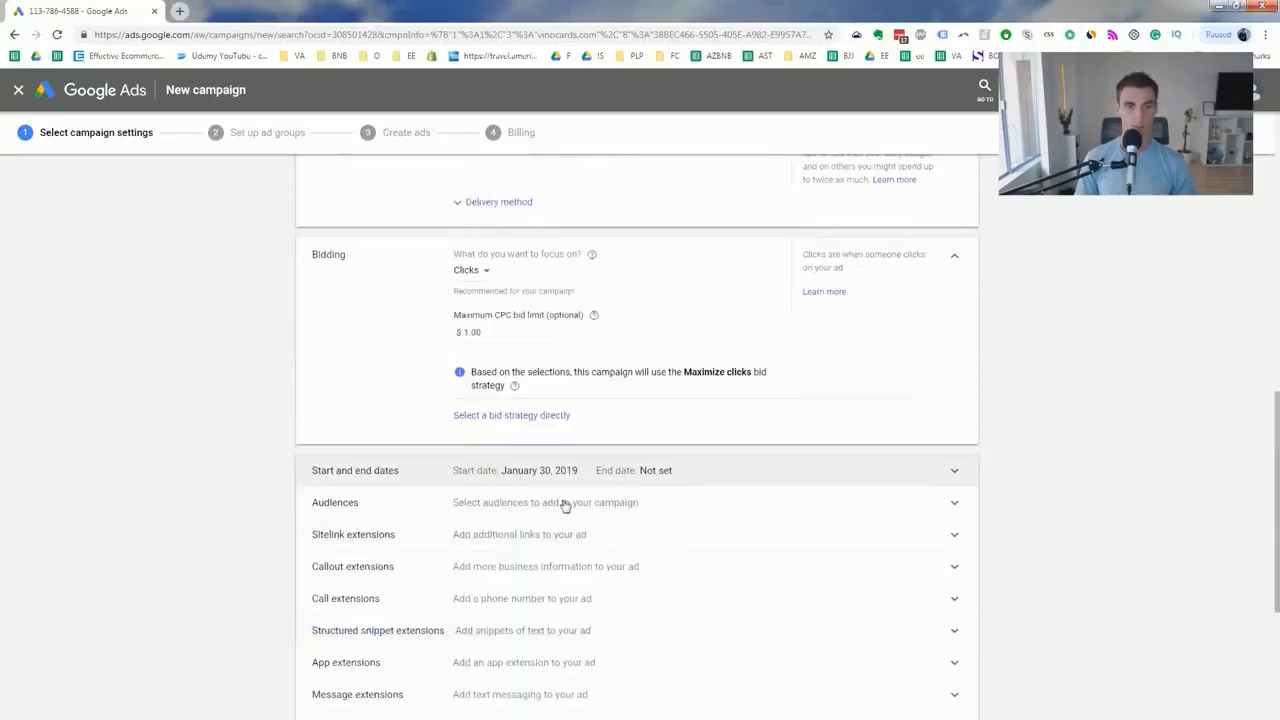
{"action": "left_click", "coordinate": [600, 504]}
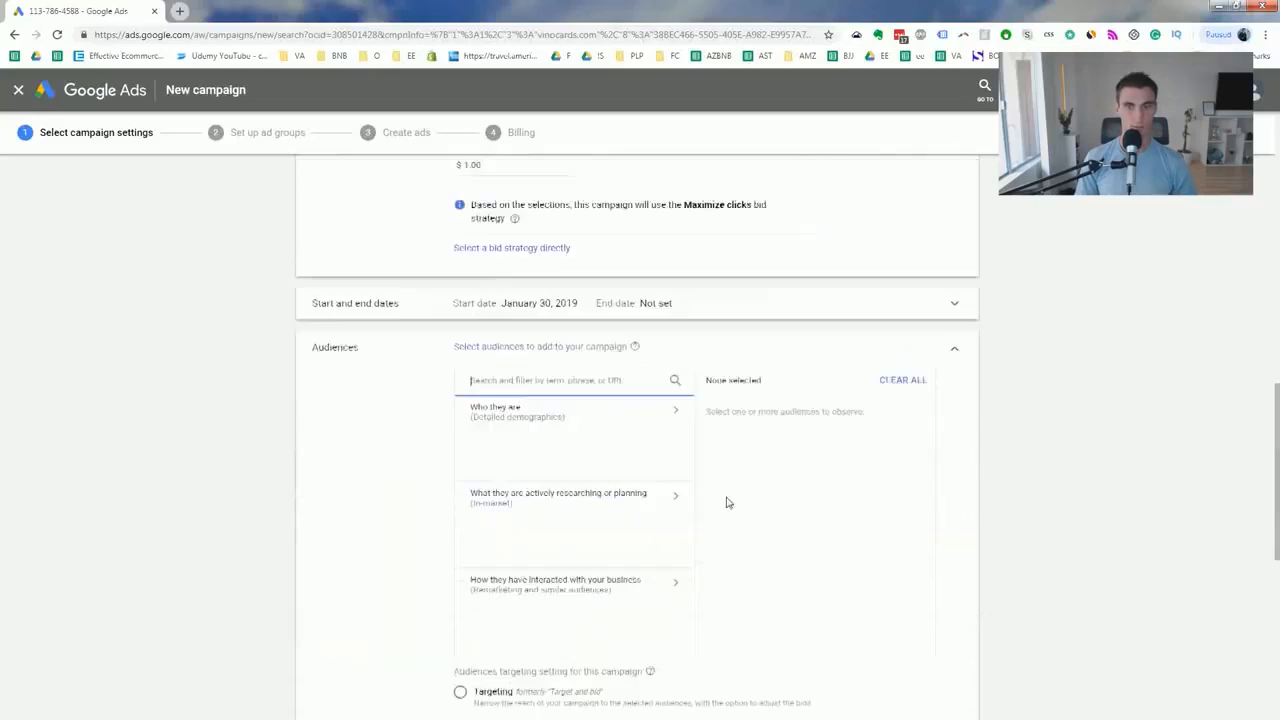
{"action": "scroll", "coordinate": [677, 349], "scroll_direction": "down", "scroll_amount": 2}
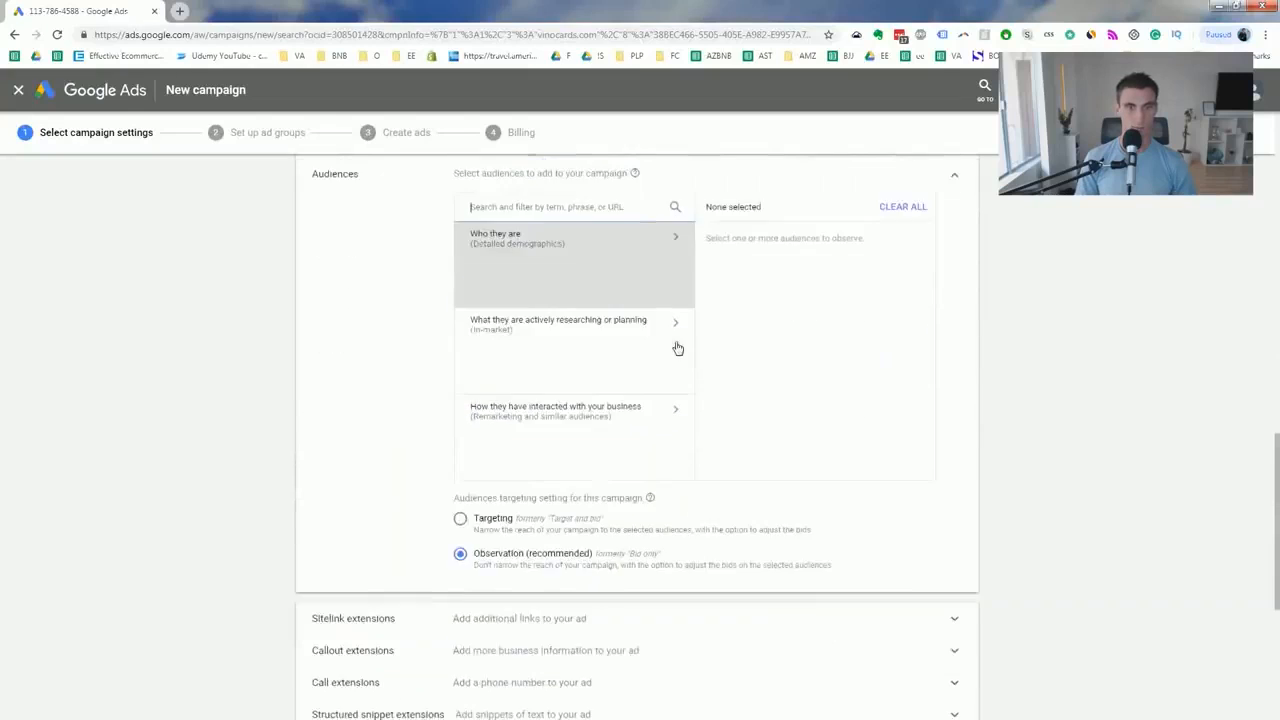
{"action": "scroll", "coordinate": [648, 461], "scroll_direction": "up", "scroll_amount": 3}
{"action": "scroll", "coordinate": [648, 461], "scroll_direction": "up", "scroll_amount": 1}
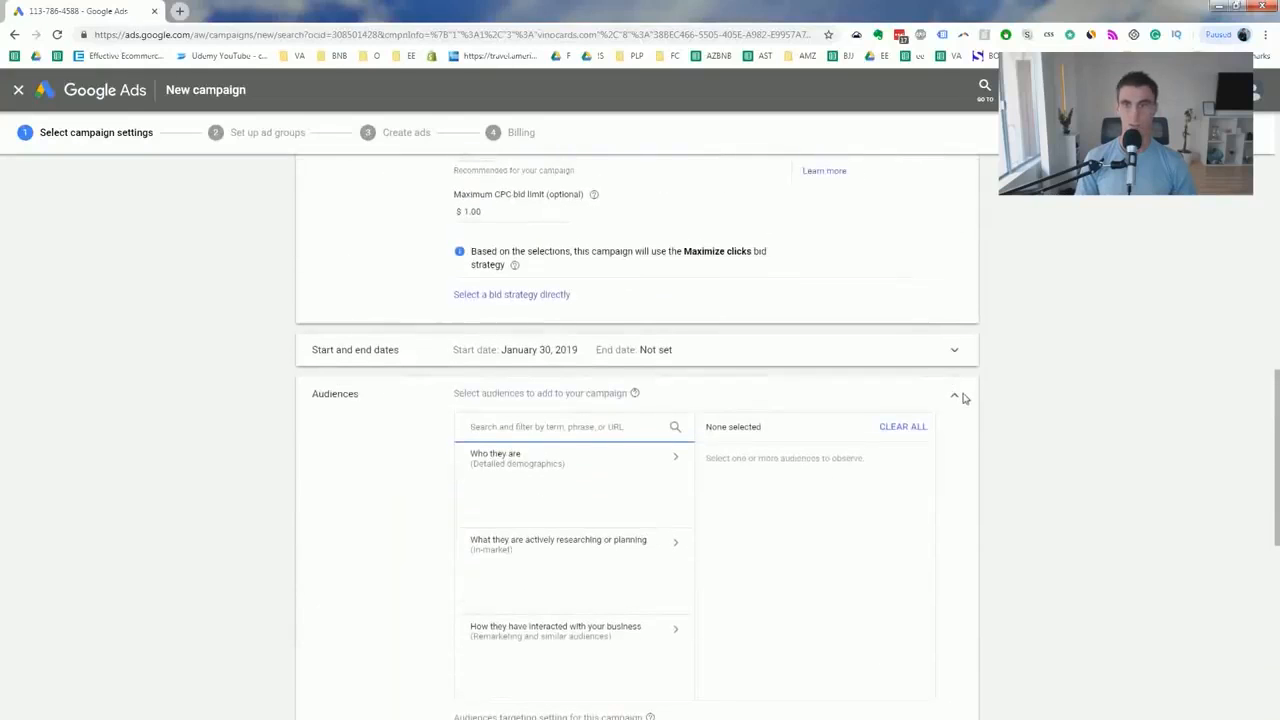
{"action": "left_click", "coordinate": [955, 397]}
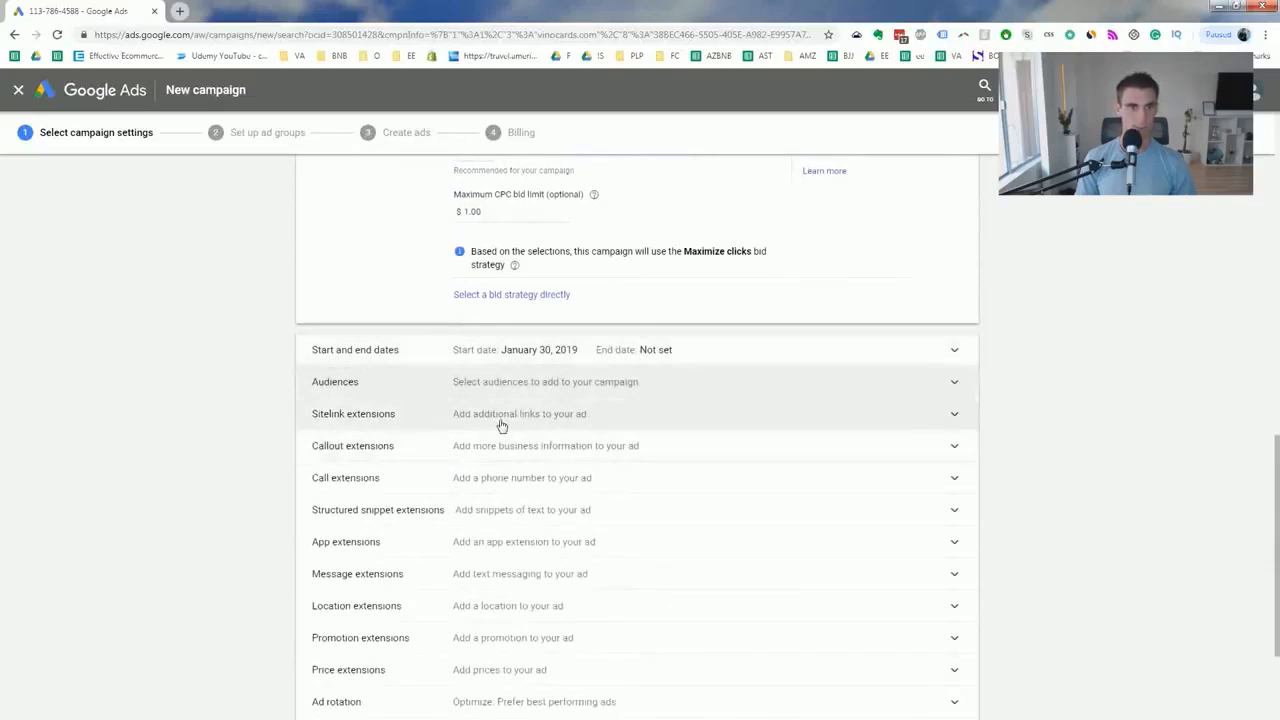
Check the ad schedule days and hours, and save the campaign settings to continue to ad group setup
{"action": "scroll", "coordinate": [501, 424], "scroll_direction": "down", "scroll_amount": 2}
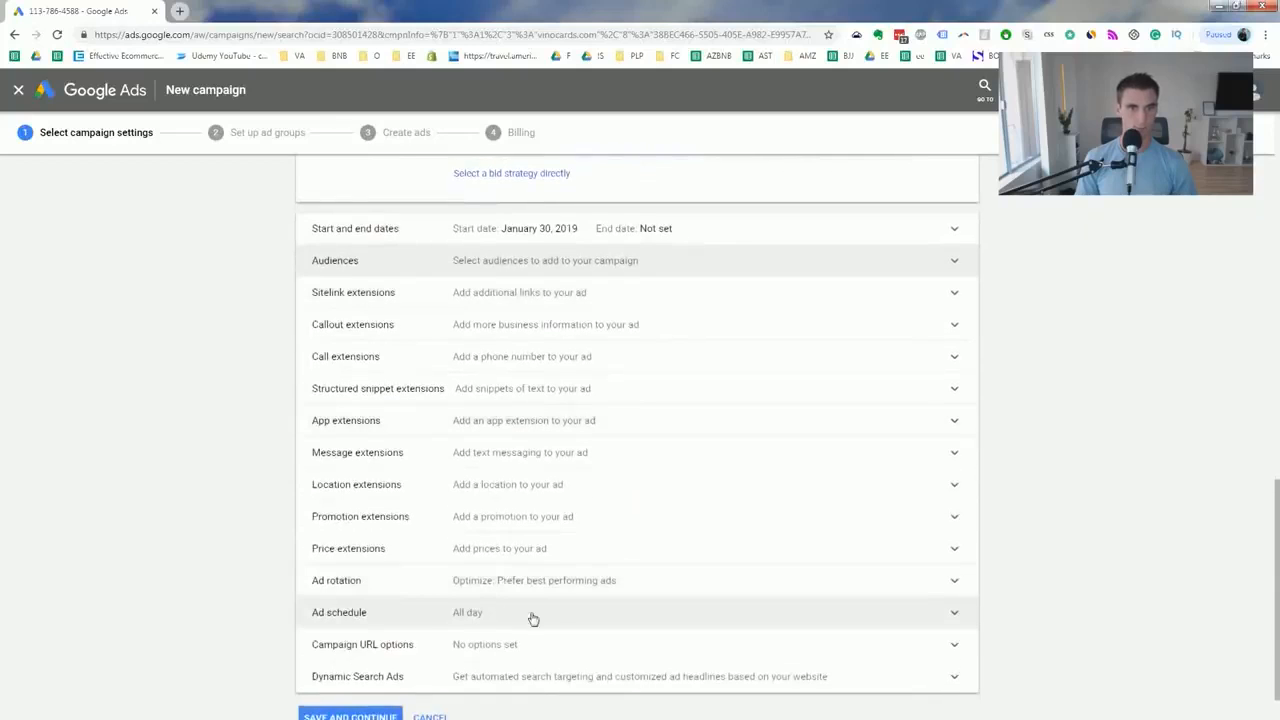
{"action": "left_click", "coordinate": [554, 613]}
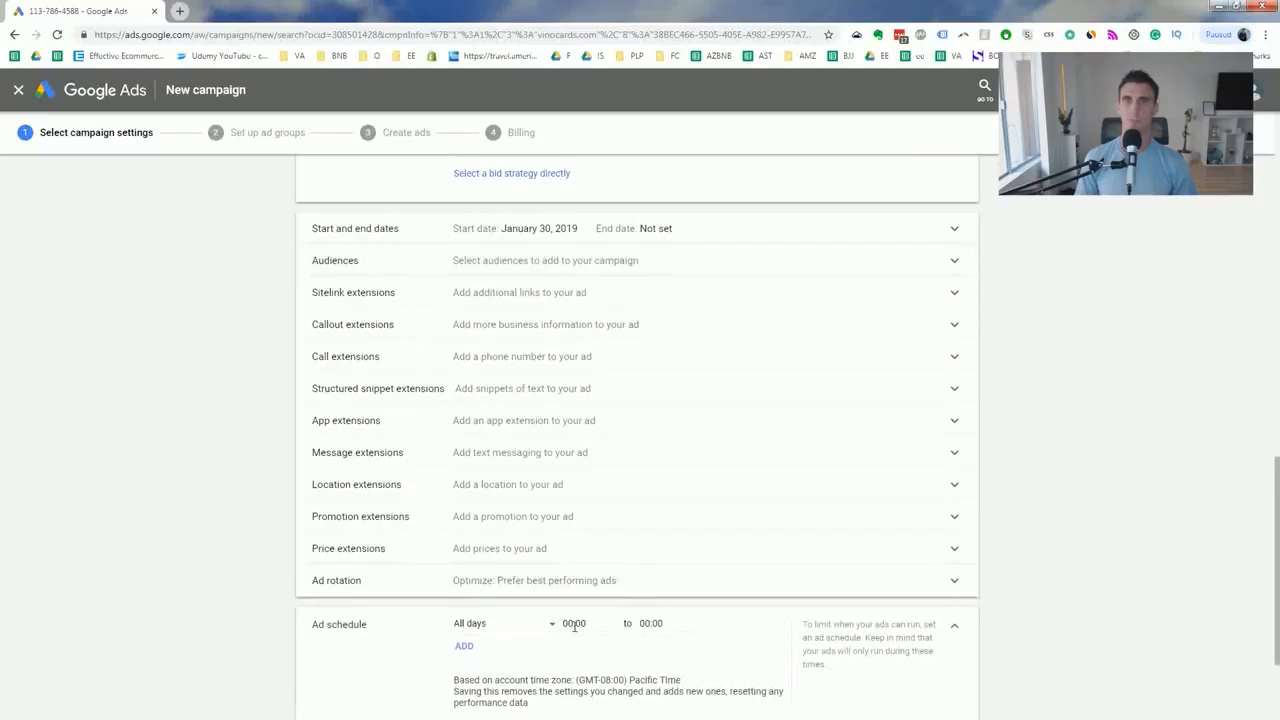
{"action": "left_click", "coordinate": [573, 624]}
{"action": "scroll", "coordinate": [577, 625], "scroll_direction": "down", "scroll_amount": 3}
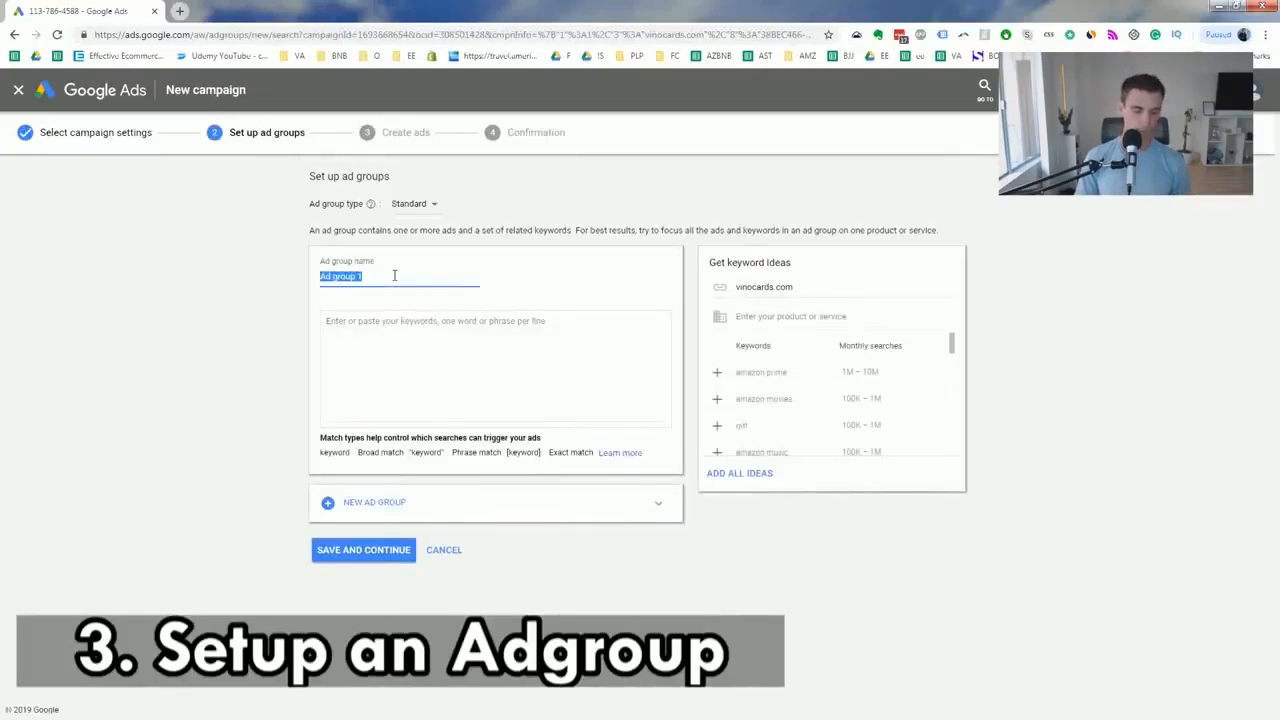
Name the ad group "wine tasting party kit" and enter wine tasting party kit as its first broad match keyword
{"action": "type", "text": "wine tasting party kit"}
{"action": "left_click", "coordinate": [390, 355]}
{"action": "type", "text": "wine tasting party kit"}
{"action": "key", "text": "Return"}
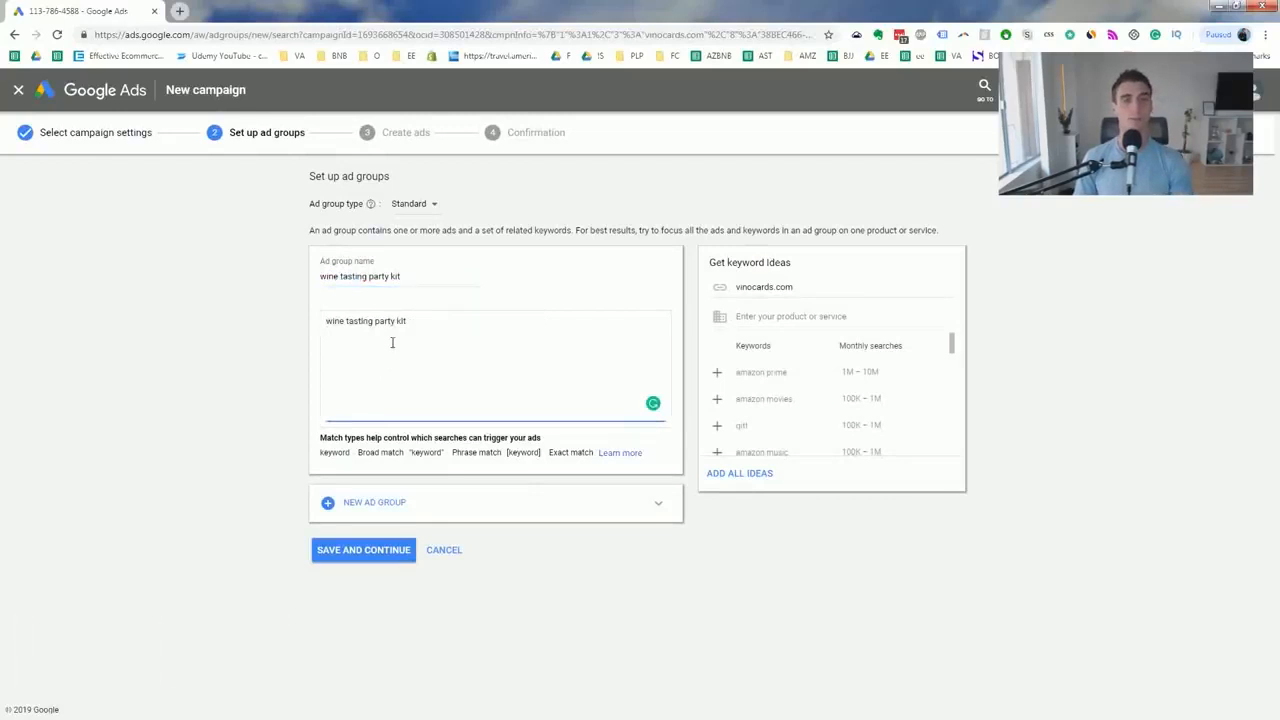
Add the keyword variants +wine +tasting +party +kit, "wine tasting party kit" and [wine tasting party kit] on separate lines
{"action": "left_click_drag", "start_coordinate": [333, 321], "coordinate": [363, 350]}
{"action": "key", "text": "ctrl+c"}
{"action": "left_click", "coordinate": [328, 330]}
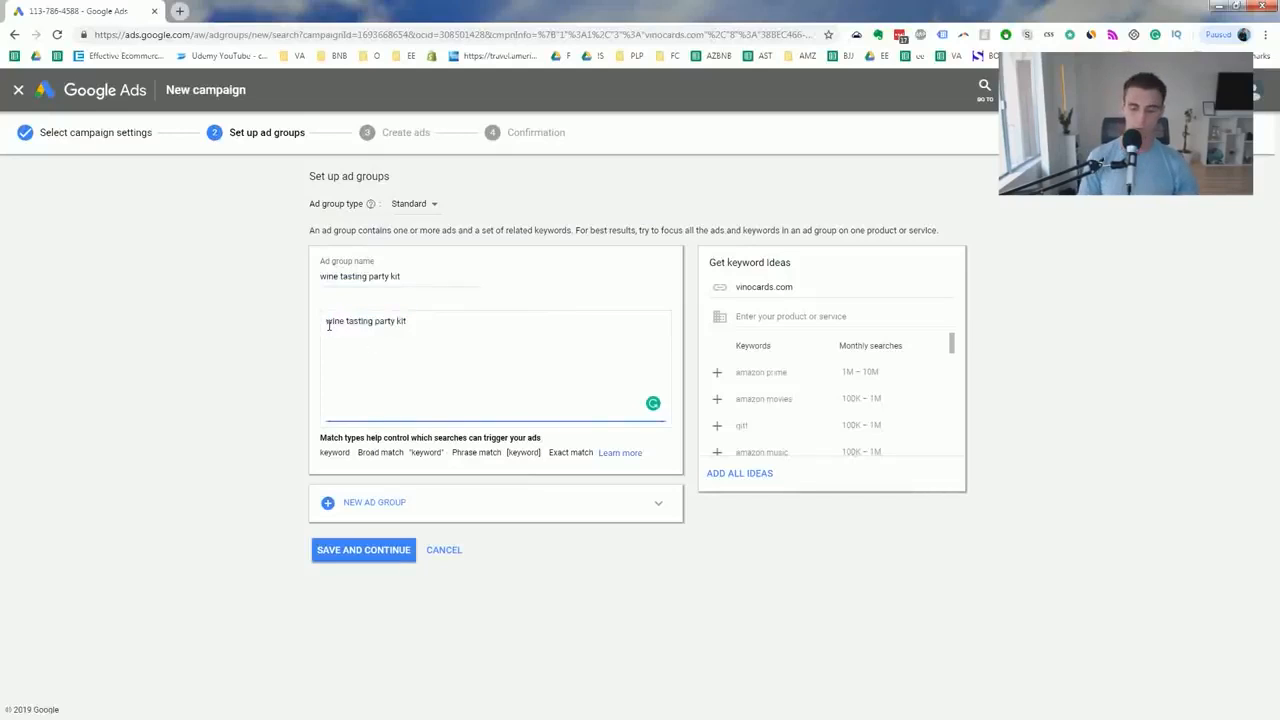
{"action": "key", "text": "ctrl+v"}
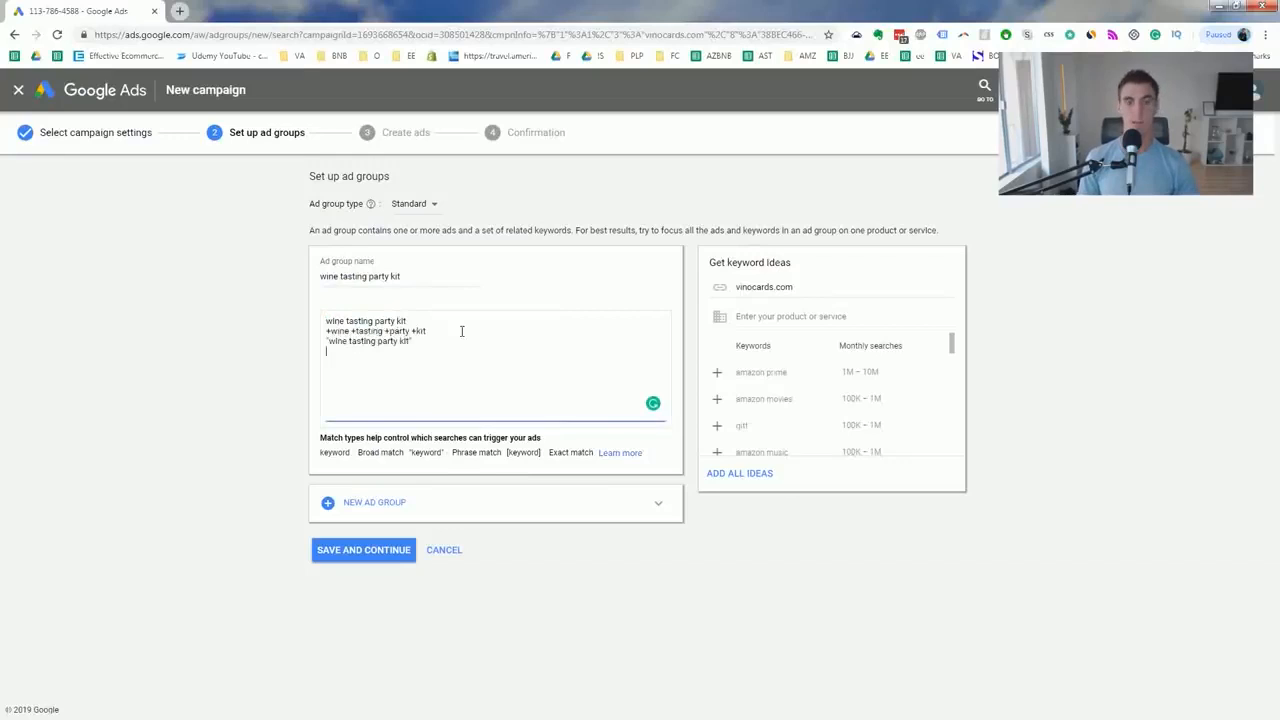
{"action": "key", "text": "ctrl+v"}
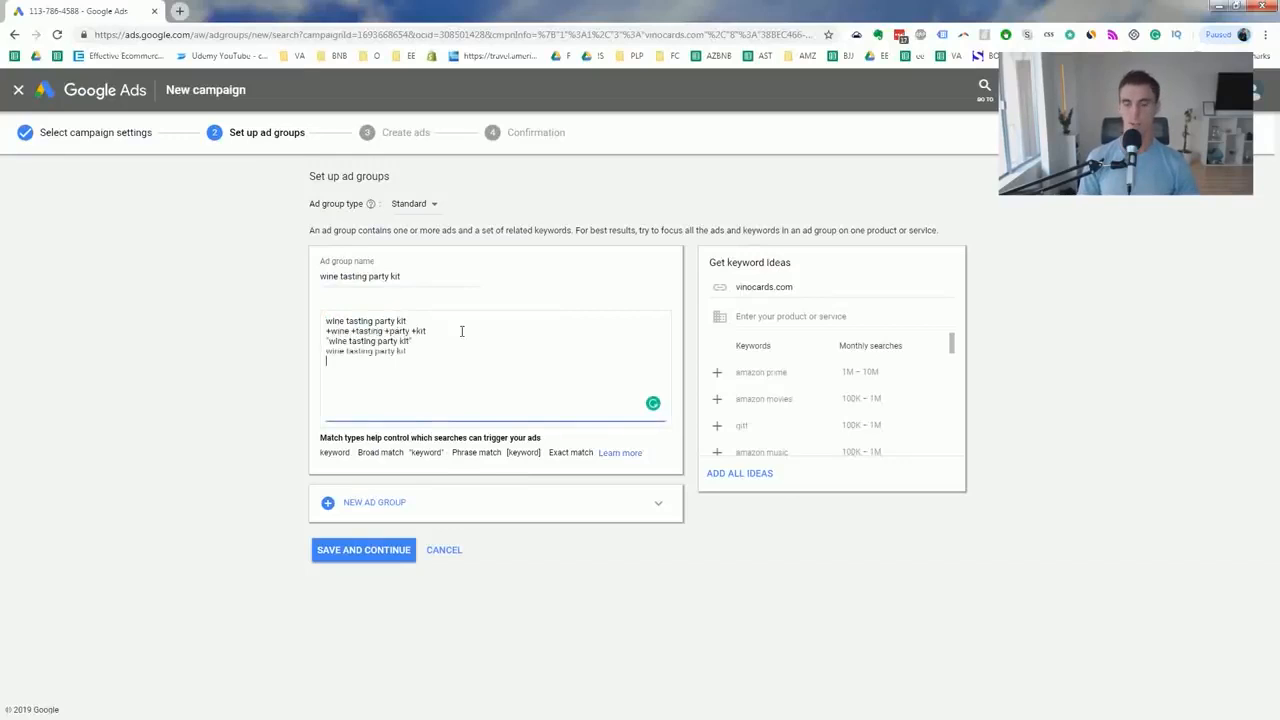
{"action": "left_click", "coordinate": [326, 351]}
{"action": "type", "text": "["}
{"action": "key", "text": "End"}
{"action": "type", "text": "]"}
{"action": "left_click_drag", "start_coordinate": [356, 452], "coordinate": [596, 453]}
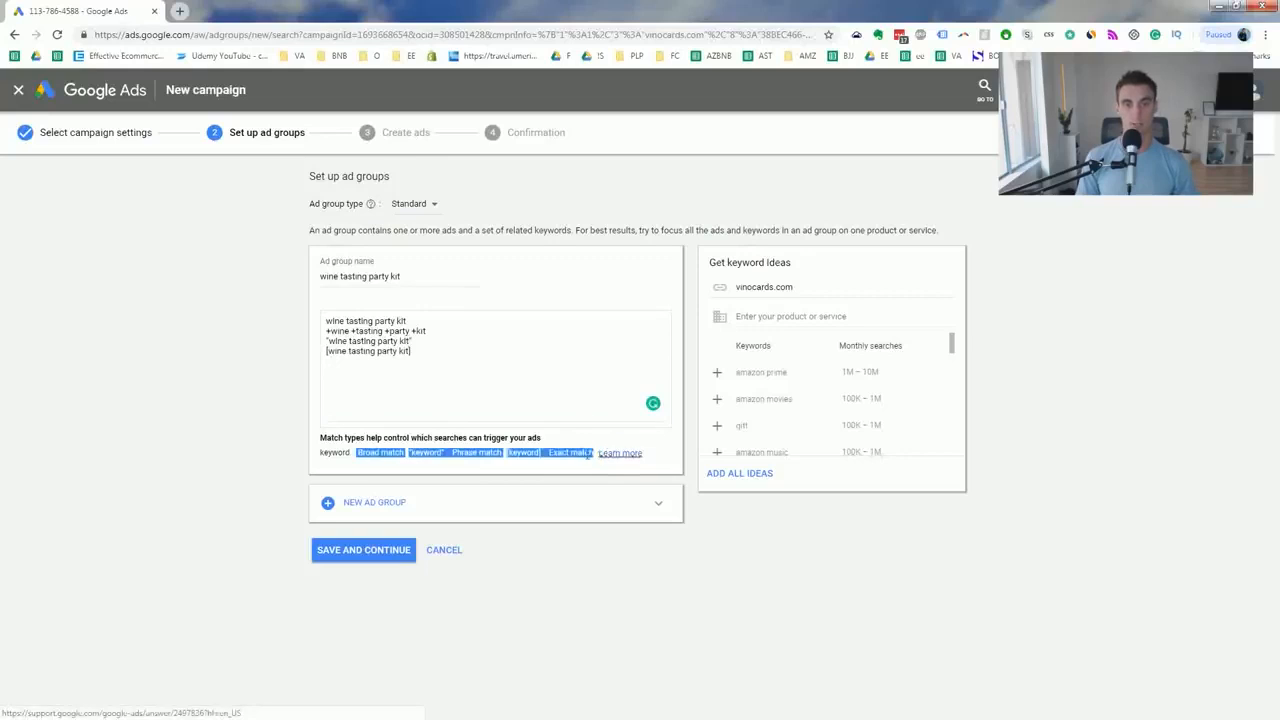
{"action": "left_click", "coordinate": [489, 437]}
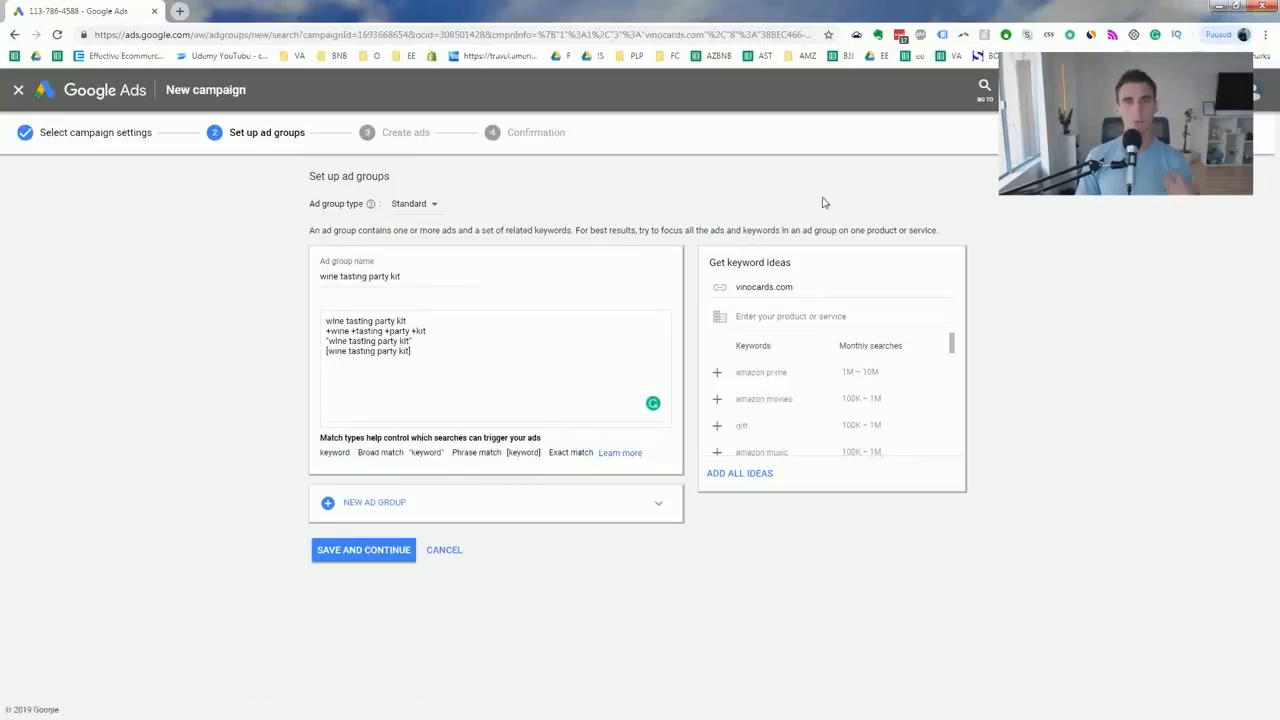
Copy the plain keyword wine tasting party kit and search Google for it in a new incognito window
{"action": "triple_click", "coordinate": [380, 320]}
{"action": "key", "text": "ctrl+c"}
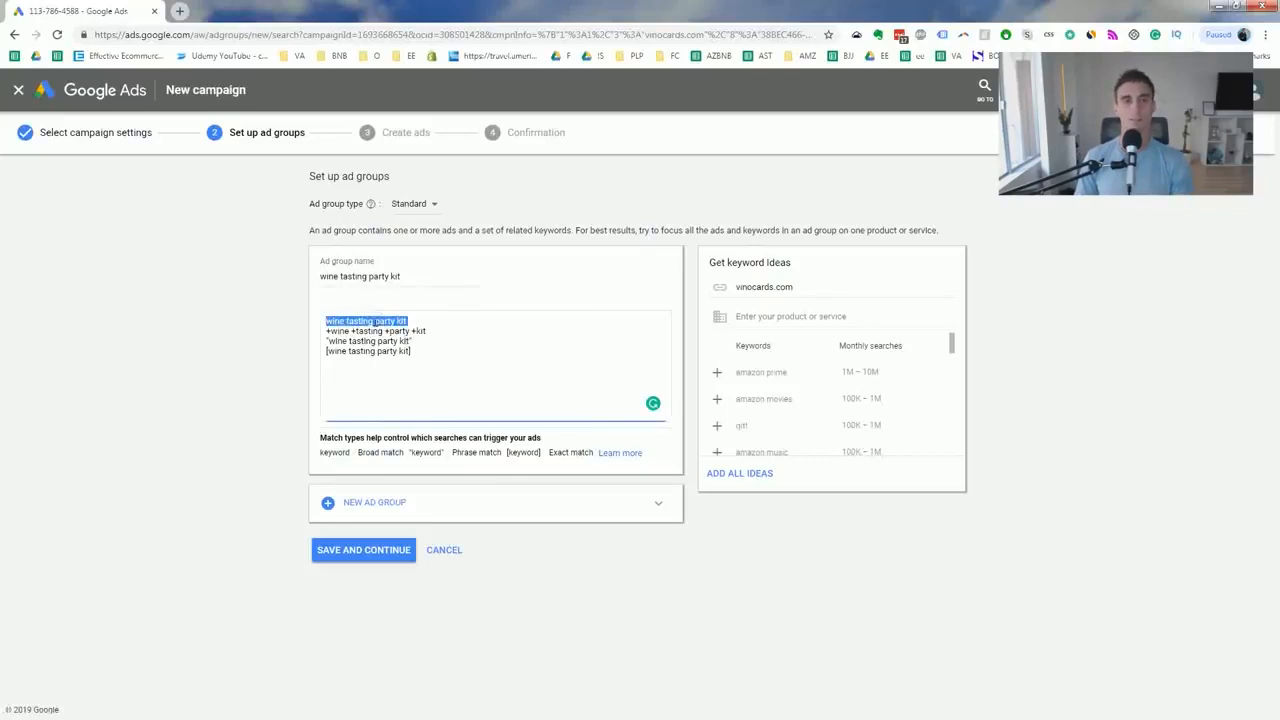
{"action": "left_click", "coordinate": [335, 336]}
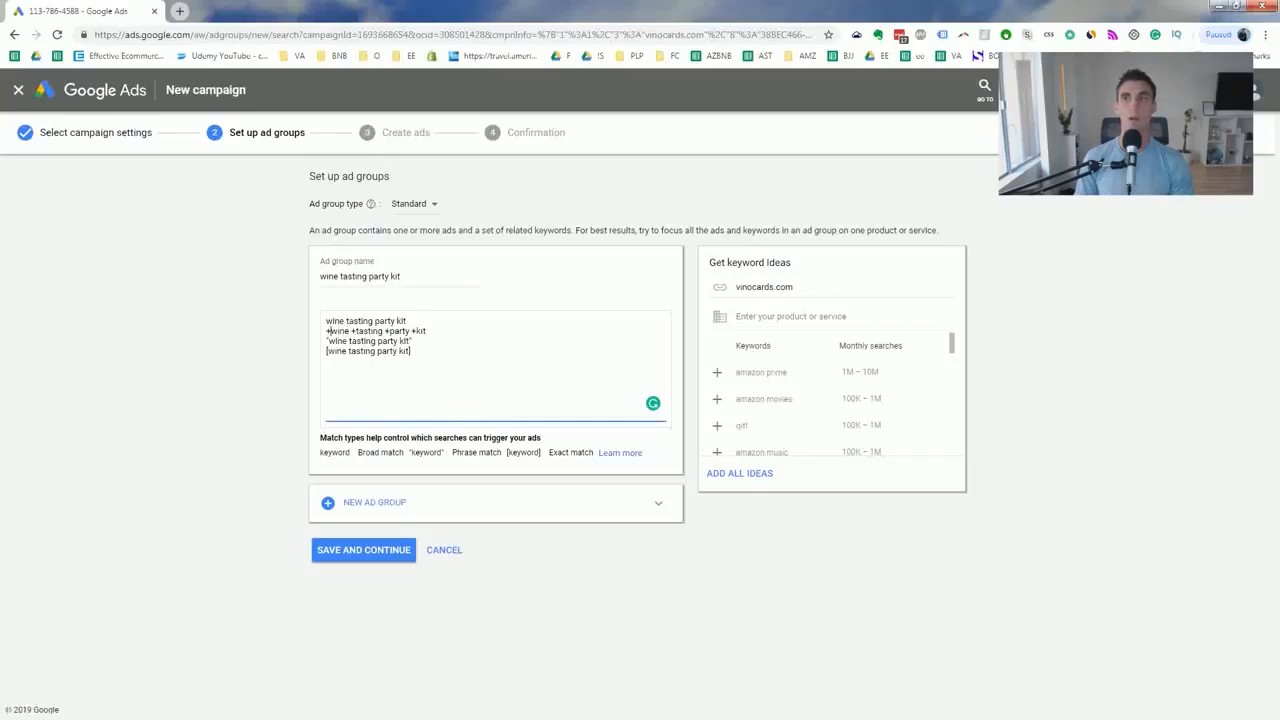
{"action": "left_click", "coordinate": [1267, 36]}
{"action": "left_click", "coordinate": [1266, 84]}
{"action": "key", "text": "ctrl+v"}
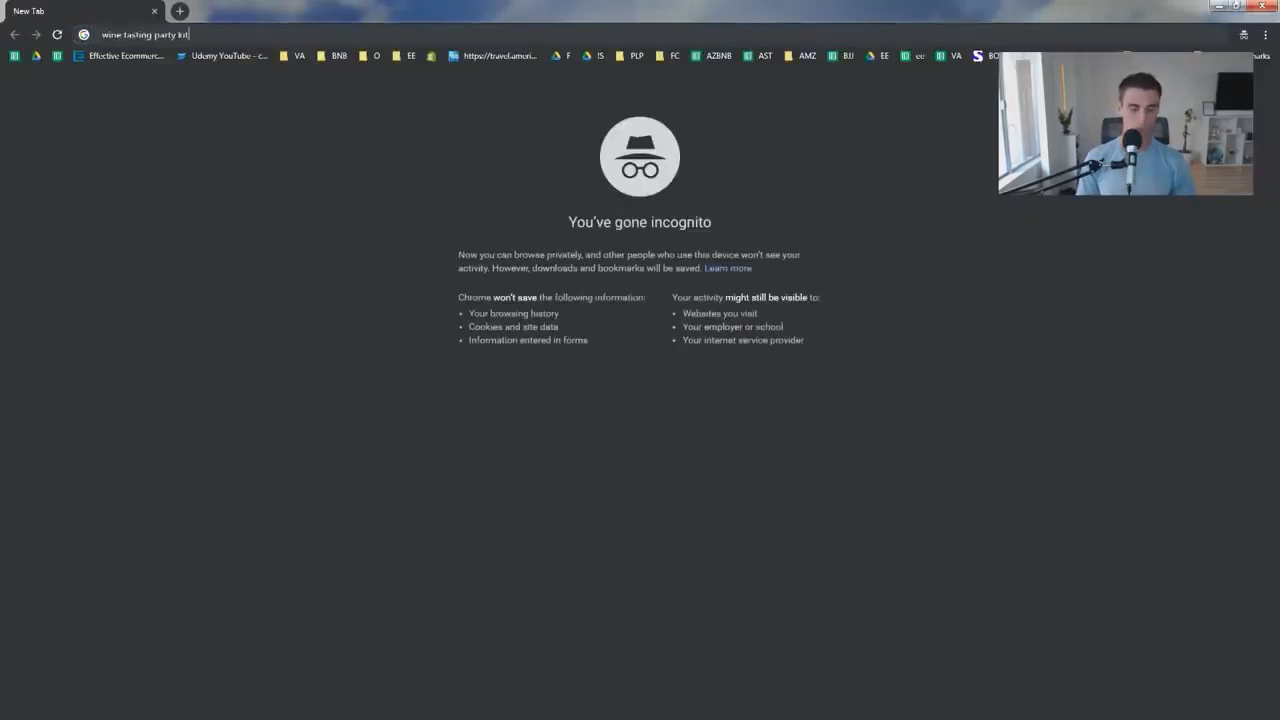
{"action": "key", "text": "Return"}
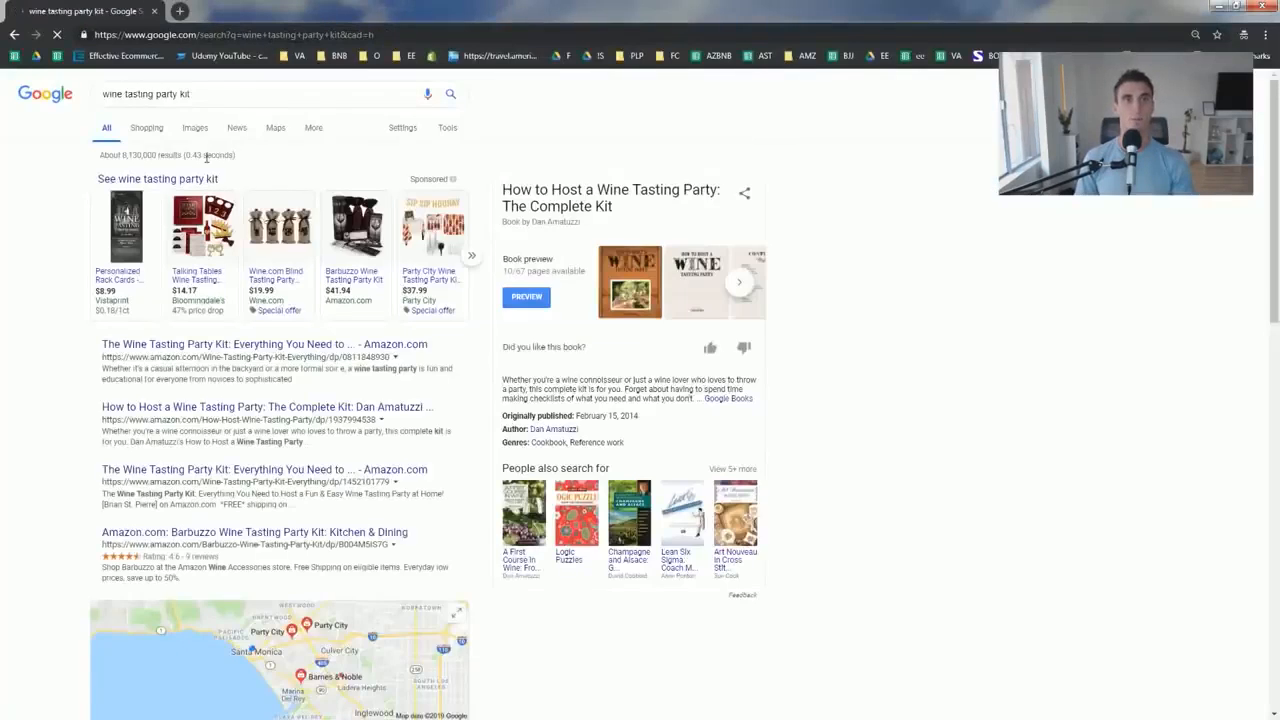
Rework the unsubmitted Google query into "wine tasting money red mixer kit disocunt" as an example of a broad match search
{"action": "left_click", "coordinate": [217, 95]}
{"action": "type", "text": "asdasda"}
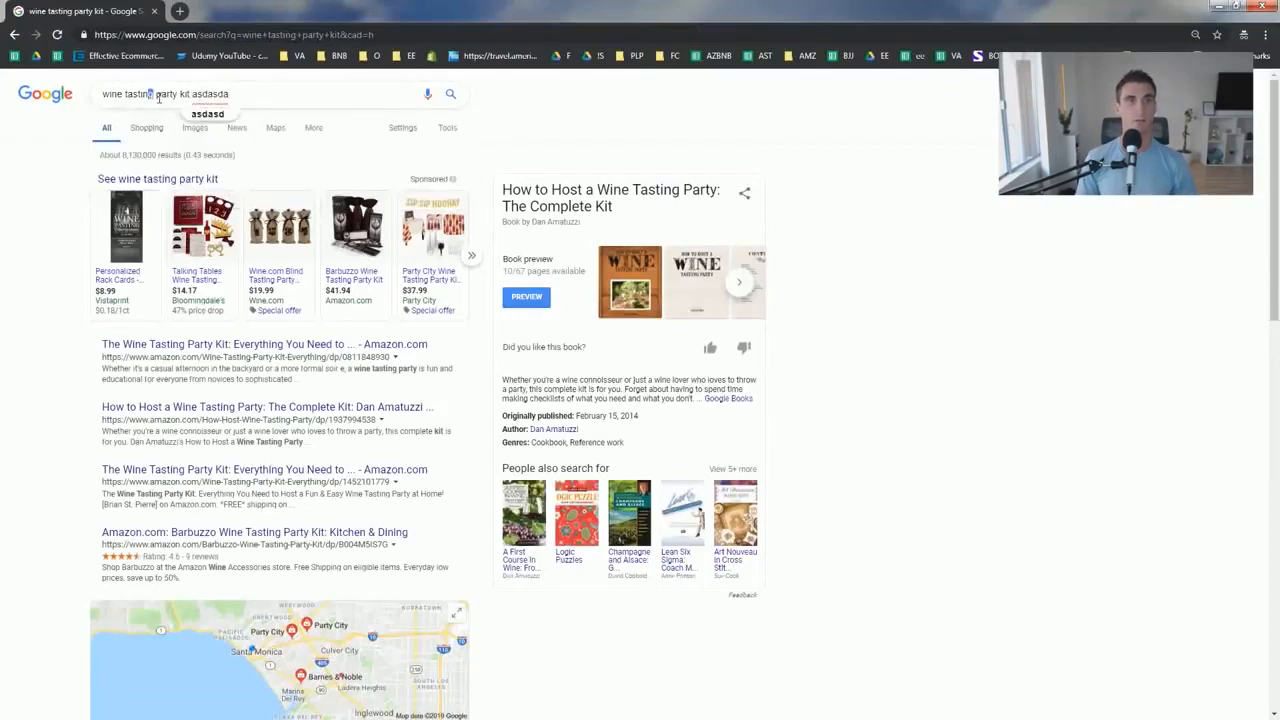
{"action": "type", "text": " asd"}
{"action": "key", "text": "BackSpace"}
{"action": "key", "text": "BackSpace"}
{"action": "key", "text": "BackSpace"}
{"action": "type", "text": "ing money red"}
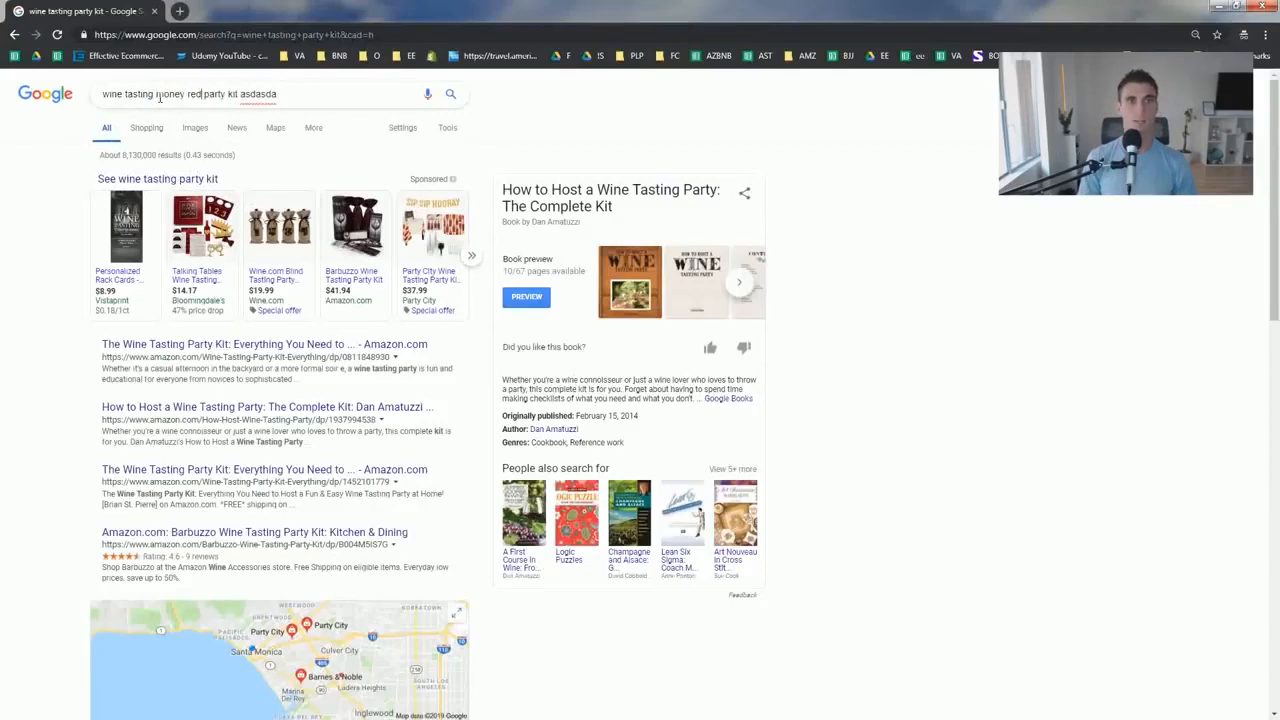
{"action": "double_click", "coordinate": [266, 92]}
{"action": "type", "text": "discount"}
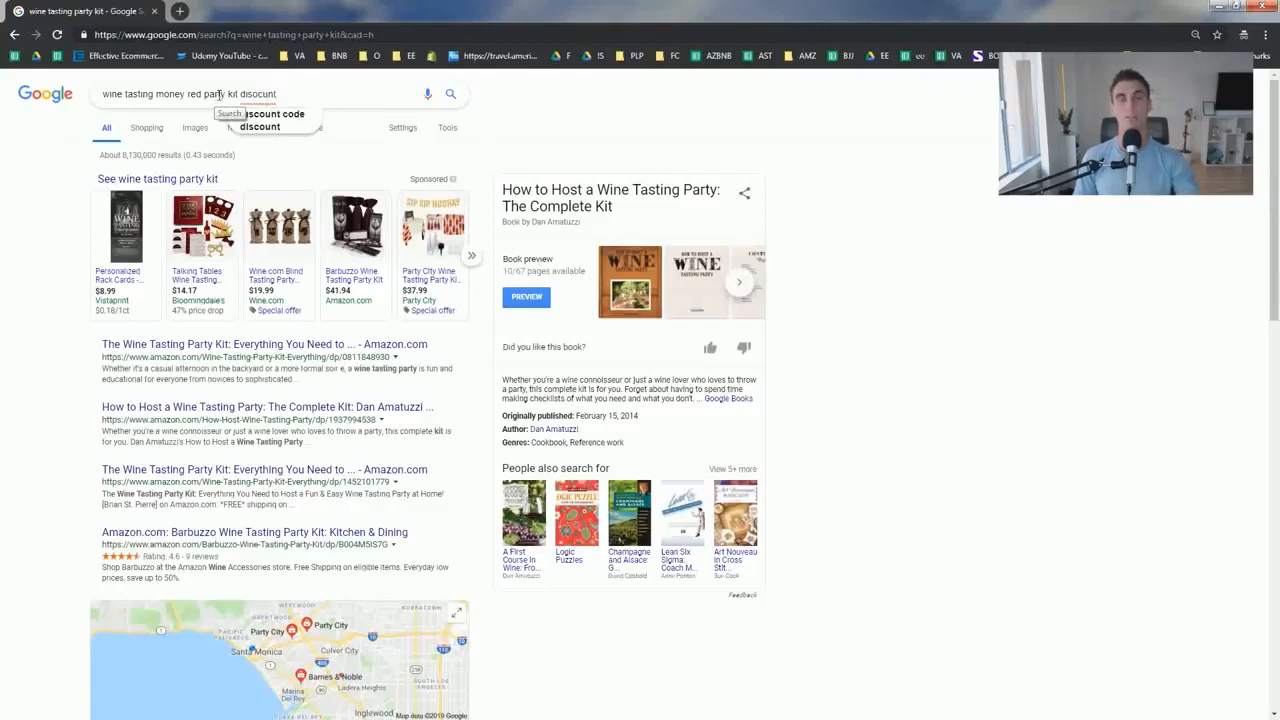
{"action": "double_click", "coordinate": [215, 93]}
{"action": "type", "text": "mixer"}
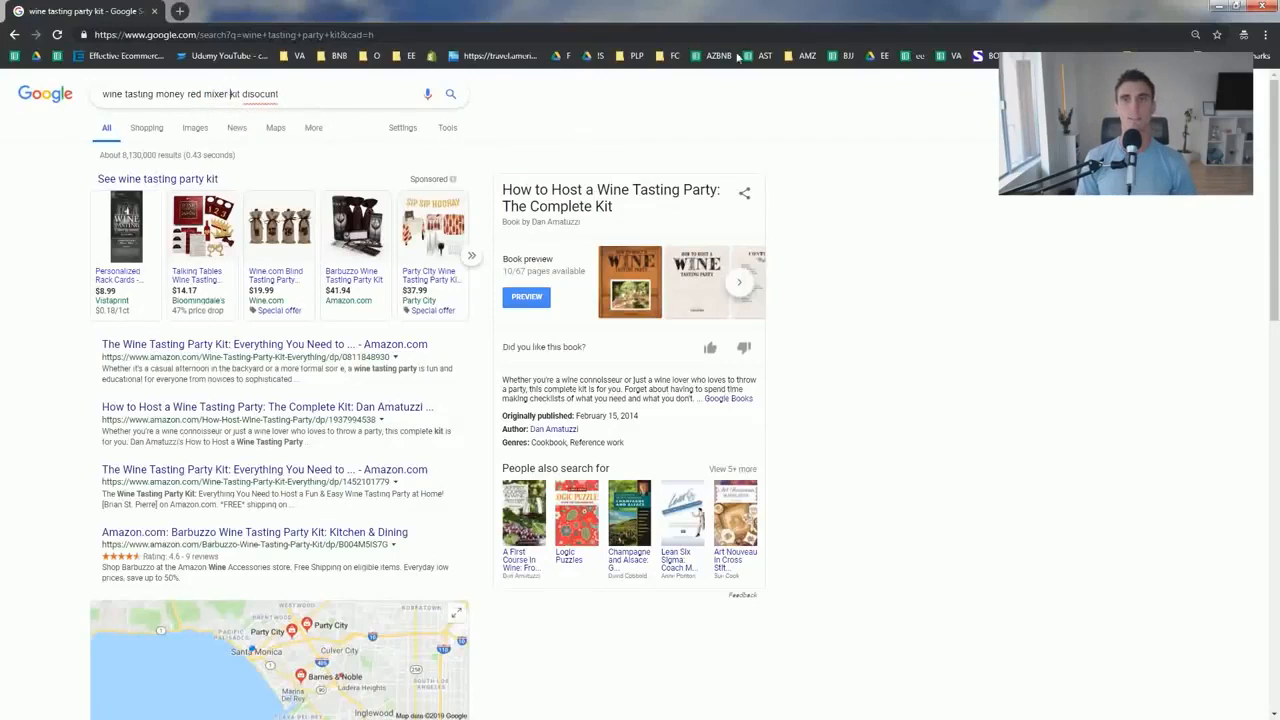
Return to the ad group setup and delete the plain broad match keyword wine tasting party kit from the list
{"action": "left_click_drag", "start_coordinate": [765, 19], "coordinate": [1155, 206]}
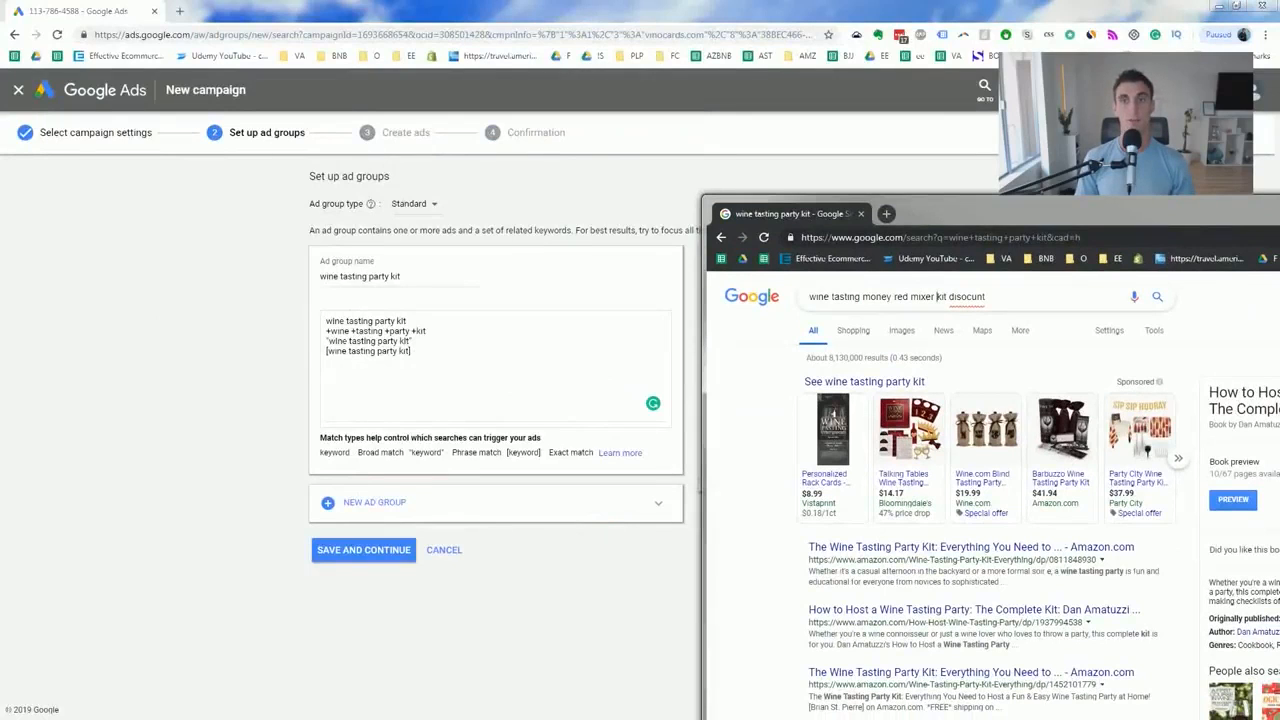
{"action": "triple_click", "coordinate": [376, 321]}
{"action": "key", "text": "BackSpace"}
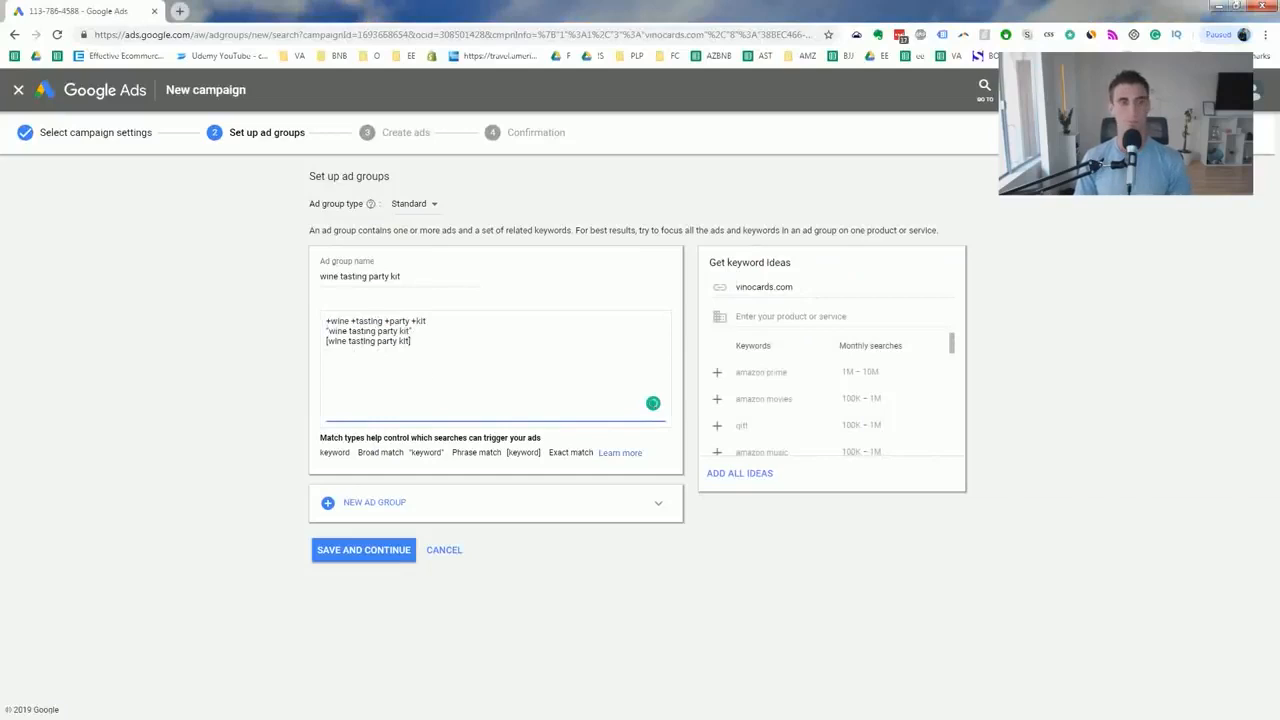
Go over each word of the query in the incognito Google search, insert "discount" after "tasting", and remove it again
{"action": "key", "text": "alt+Tab"}
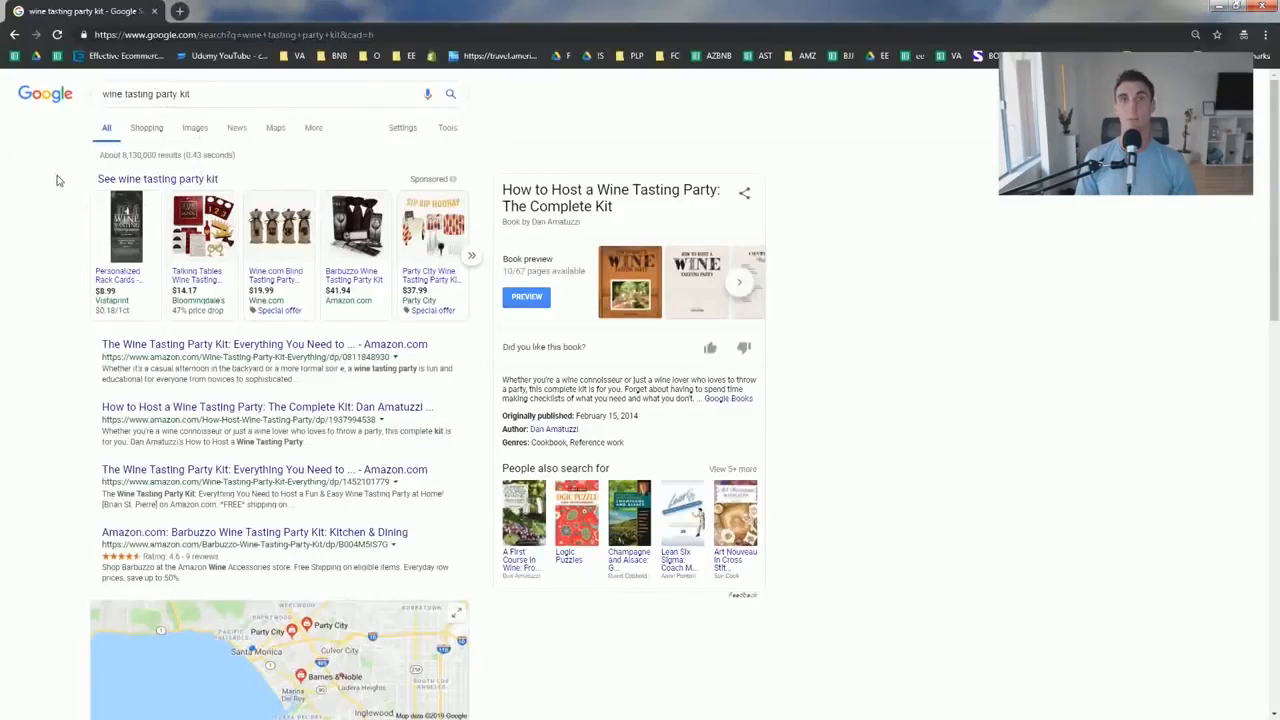
{"action": "double_click", "coordinate": [108, 94]}
{"action": "double_click", "coordinate": [140, 94]}
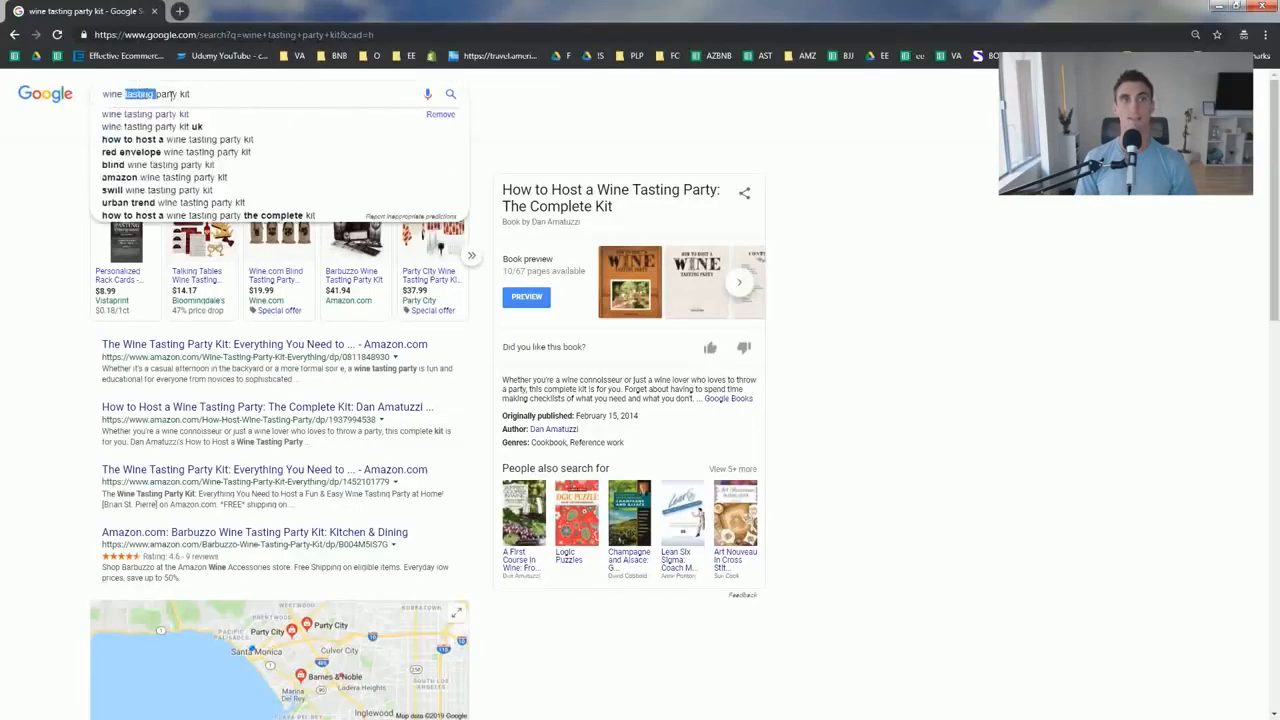
{"action": "double_click", "coordinate": [166, 94]}
{"action": "double_click", "coordinate": [184, 94]}
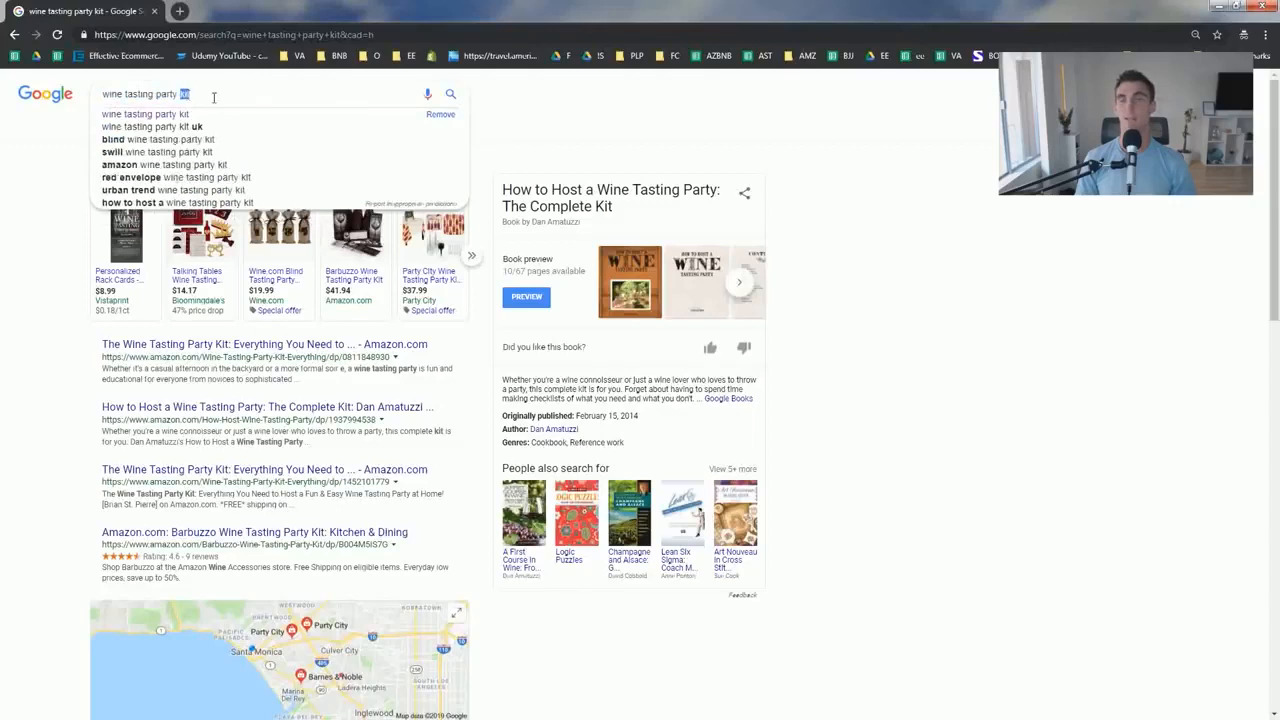
{"action": "left_click", "coordinate": [155, 94]}
{"action": "type", "text": "discount"}
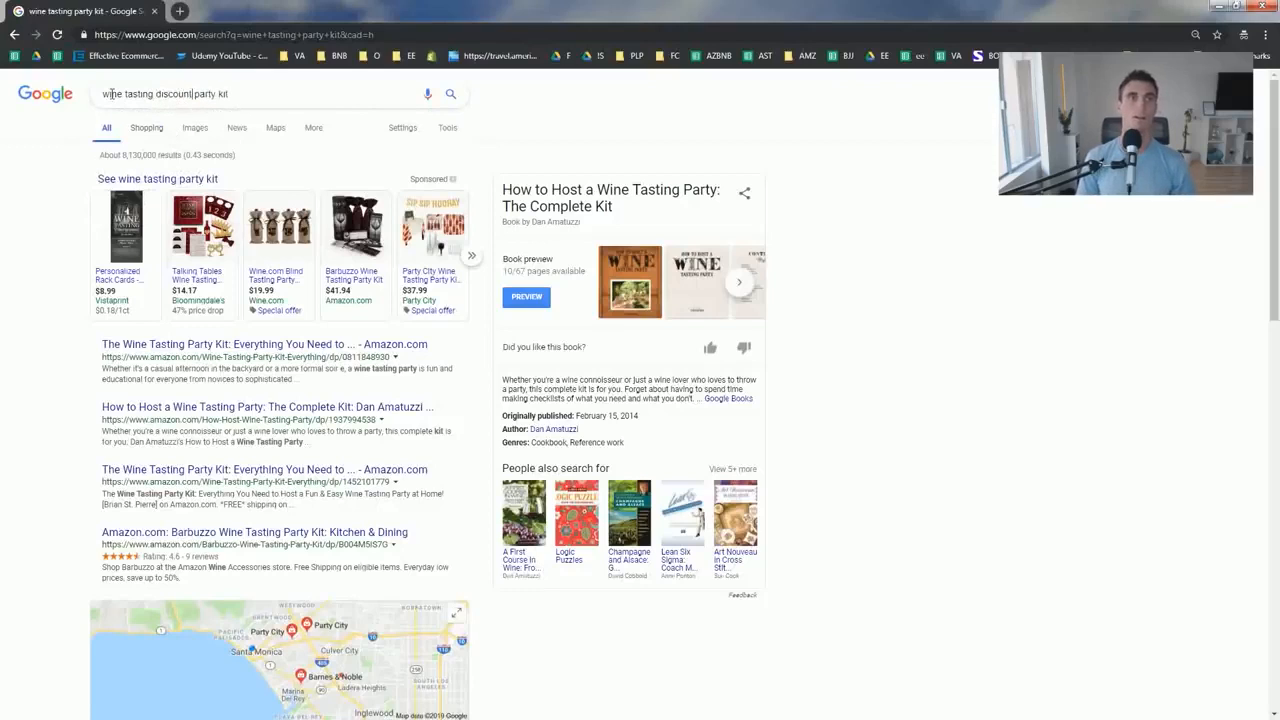
{"action": "double_click", "coordinate": [165, 94]}
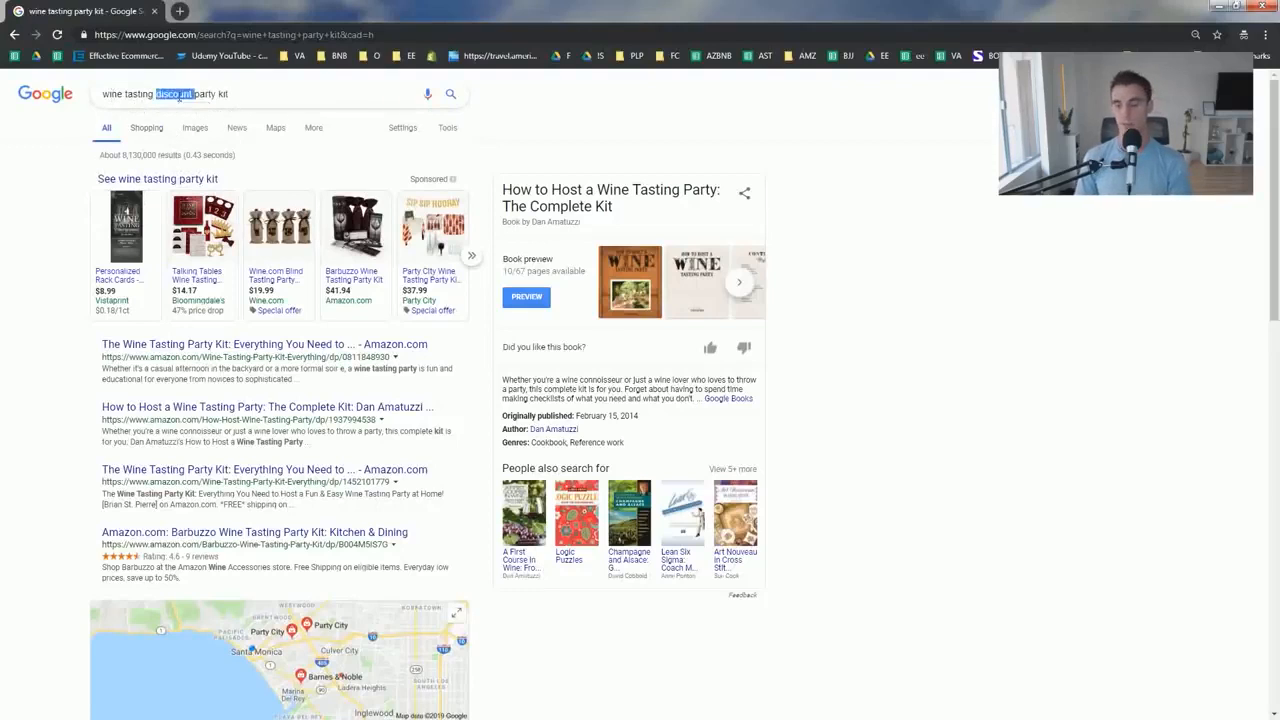
{"action": "key", "text": "BackSpace"}
Copy the query wine tasting party kit and extend it with "red" at the start and "asdas" at the end
{"action": "triple_click", "coordinate": [248, 96]}
{"action": "key", "text": "ctrl+c"}
{"action": "left_click", "coordinate": [282, 93]}
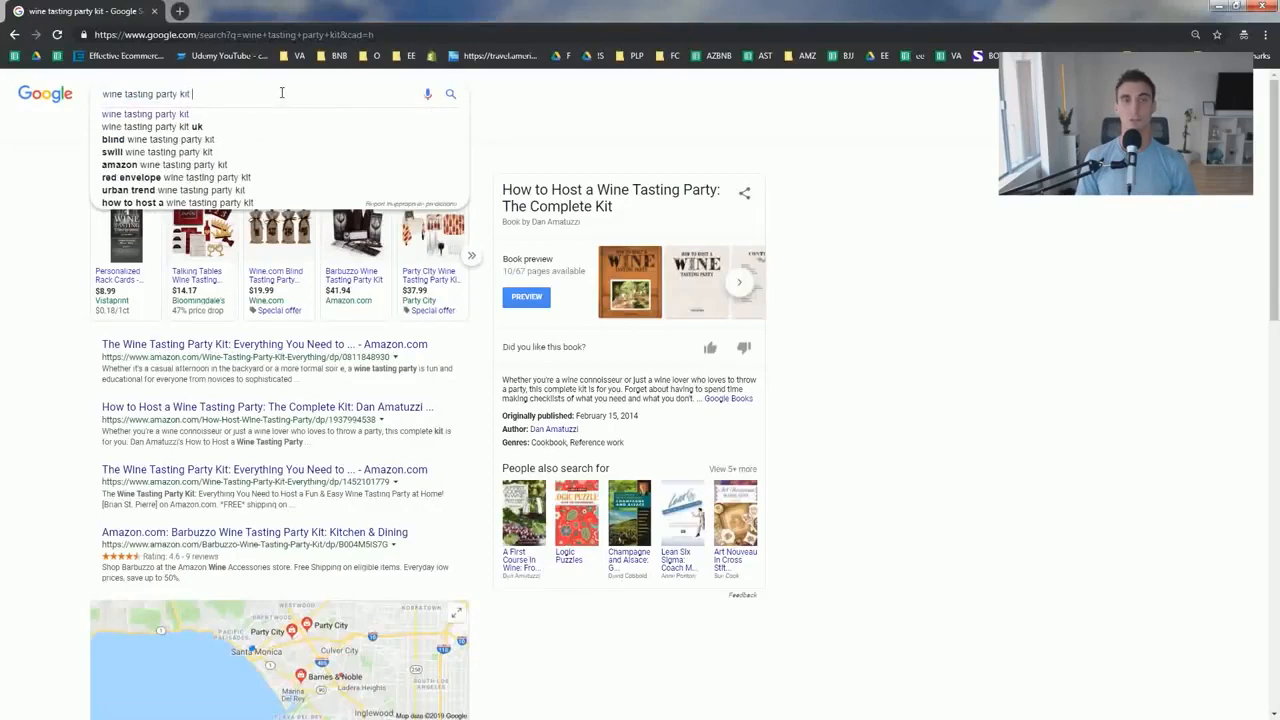
{"action": "type", "text": "asdas"}
{"action": "left_click", "coordinate": [103, 93]}
{"action": "type", "text": "red"}
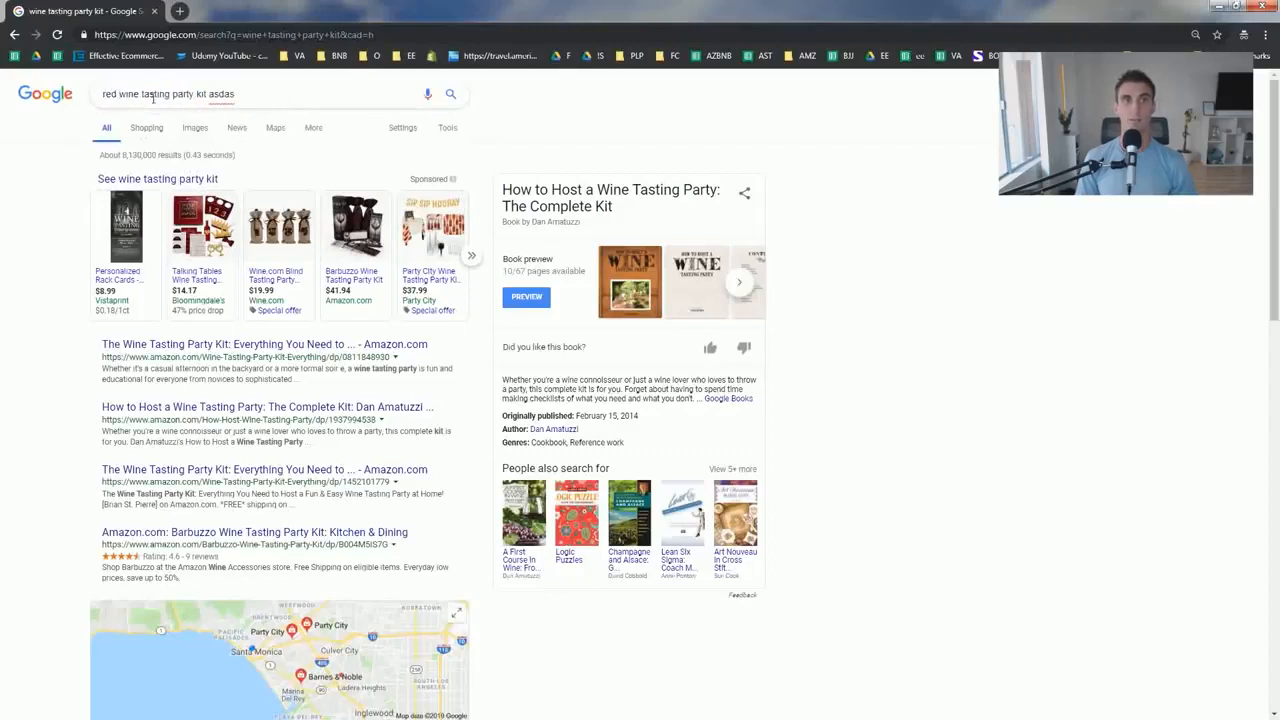
Remove the trailing "asdas" from the Google query, leaving "red wine tasting party kit"
{"action": "left_click_drag", "start_coordinate": [125, 94], "coordinate": [277, 119]}
{"action": "left_click", "coordinate": [273, 98]}
{"action": "key", "text": "BackSpace"}
{"action": "key", "text": "BackSpace"}
{"action": "key", "text": "BackSpace"}
{"action": "key", "text": "BackSpace"}
{"action": "key", "text": "BackSpace"}
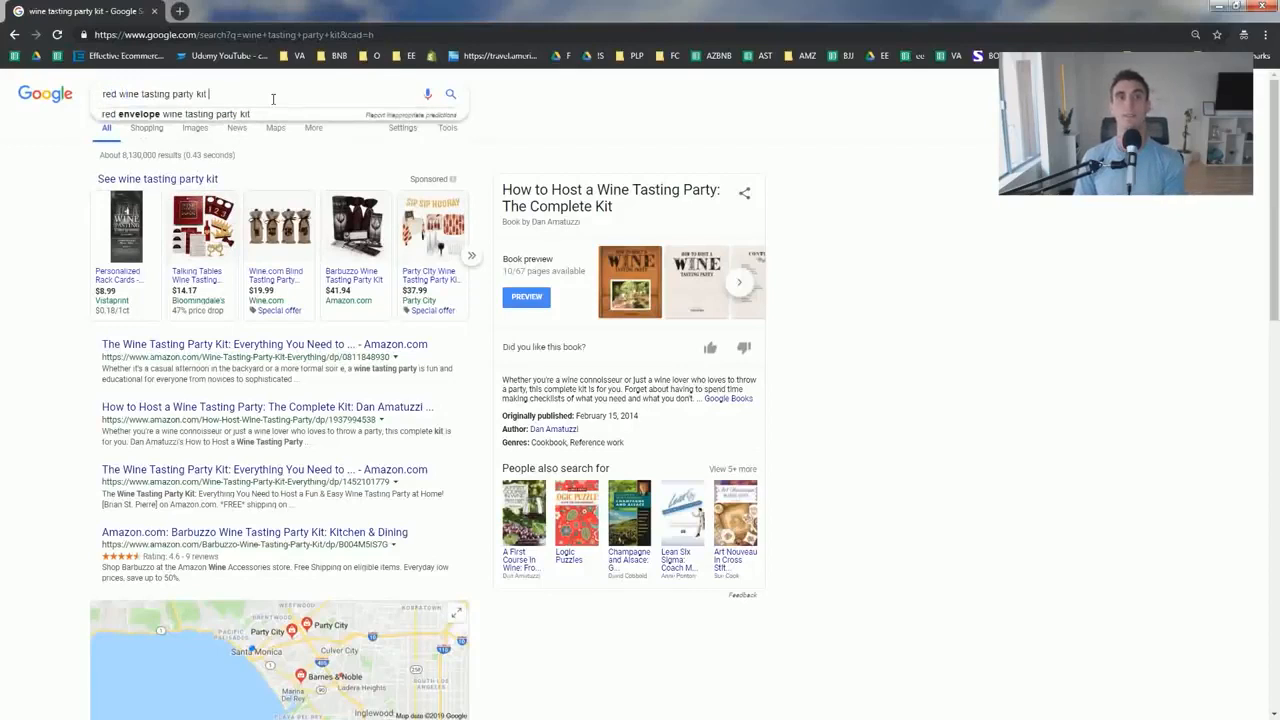
Replace the whole Google query with the copied phrase wine tasting party kit
{"action": "left_click_drag", "start_coordinate": [285, 20], "coordinate": [428, 2]}
{"action": "triple_click", "coordinate": [215, 99]}
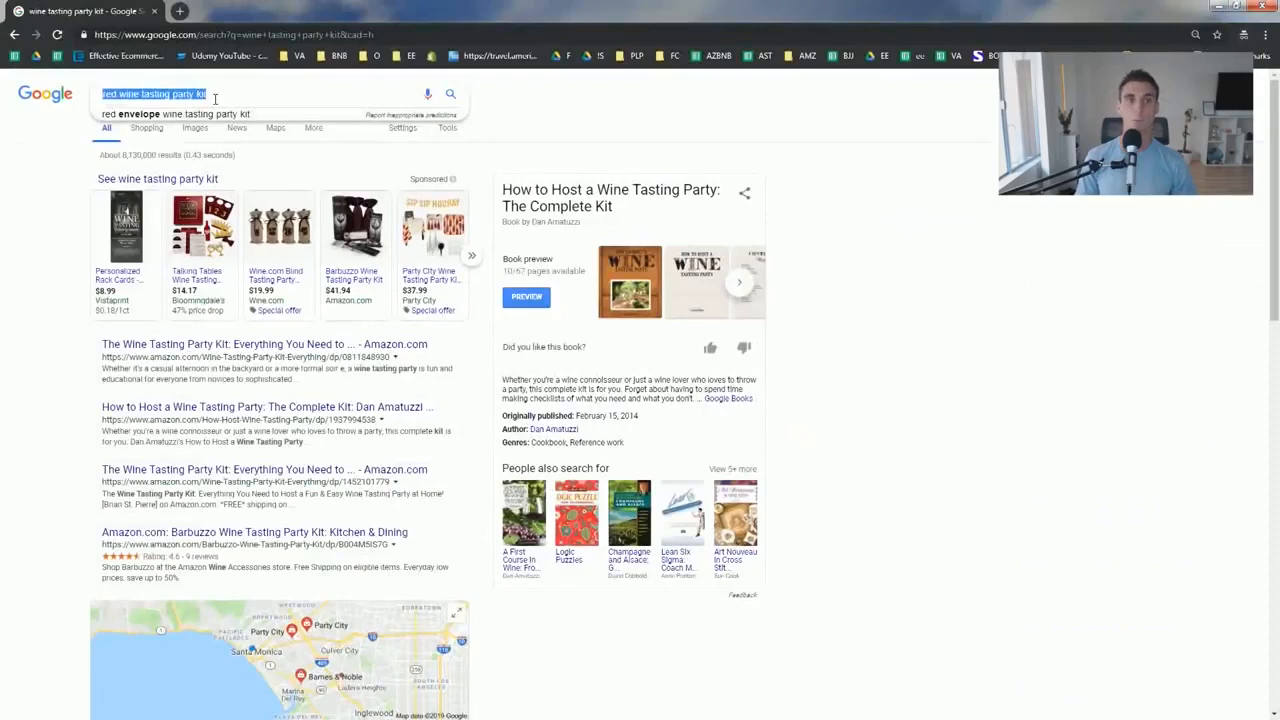
{"action": "key", "text": "ctrl+v"}
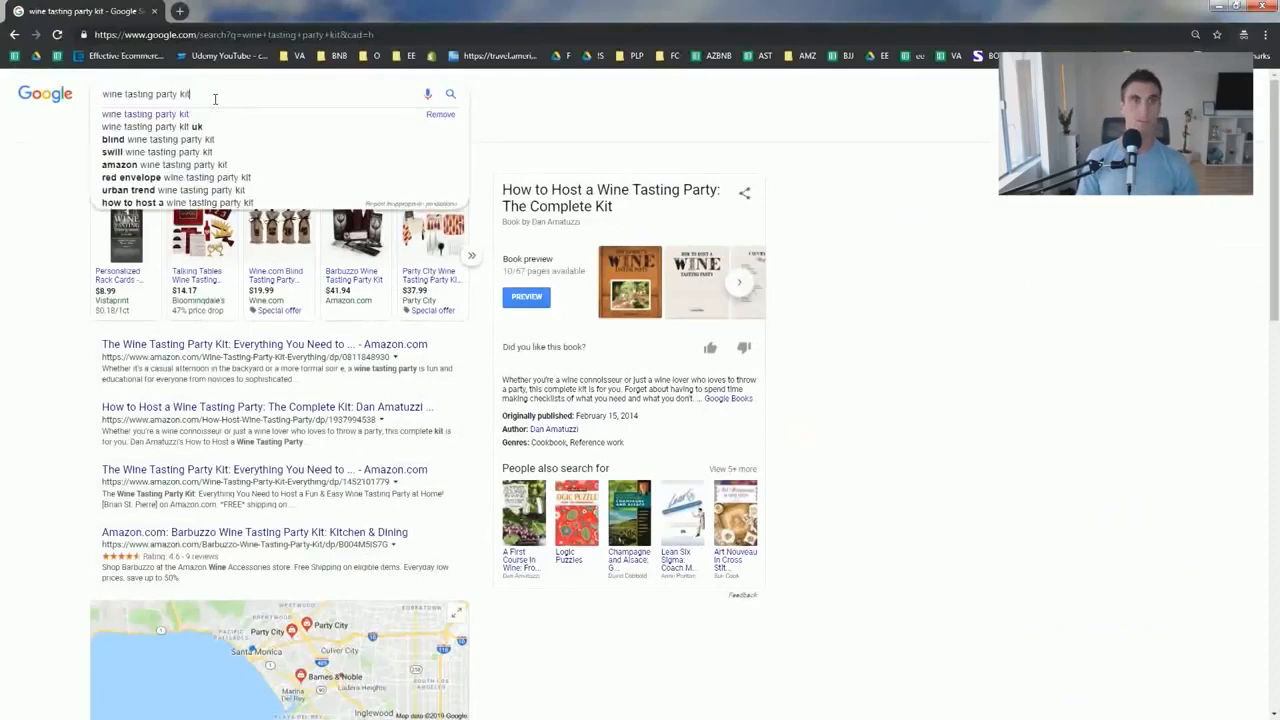
Return to the Google Ads ad group setup, go over the three wine tasting party kit keywords, and save the ad group
{"action": "double_click", "coordinate": [112, 94]}
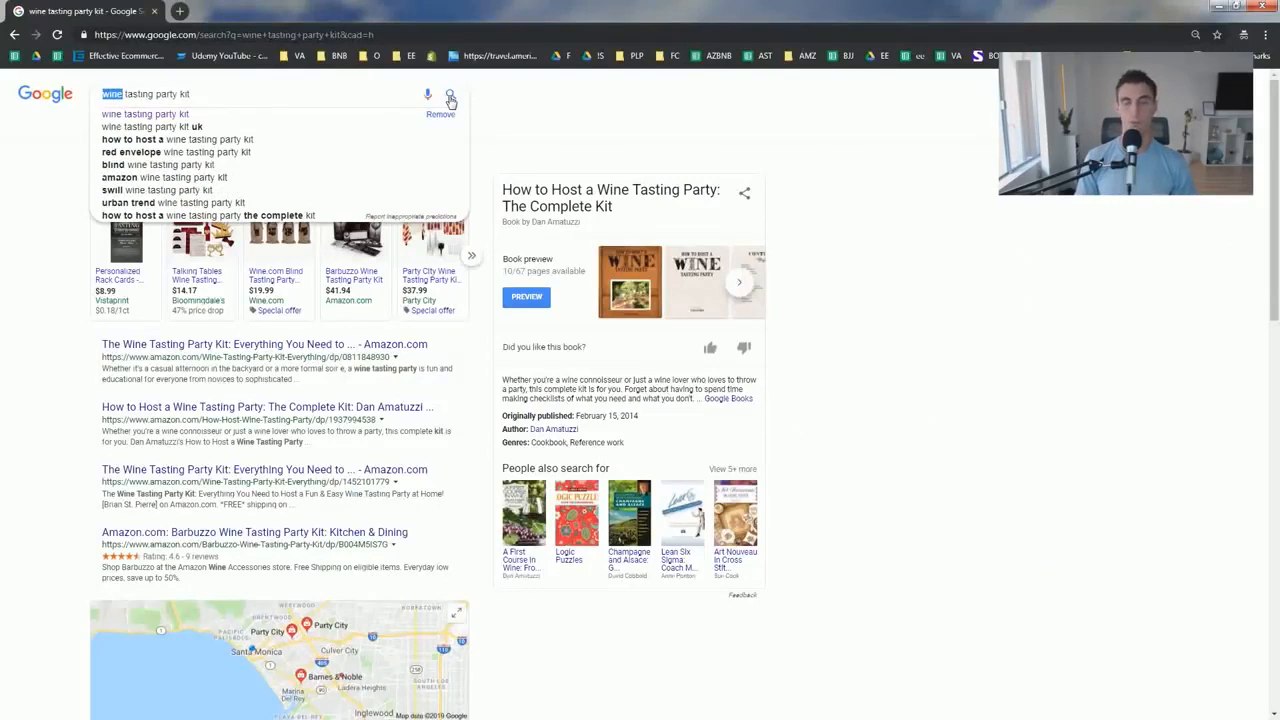
{"action": "left_click", "coordinate": [236, 97]}
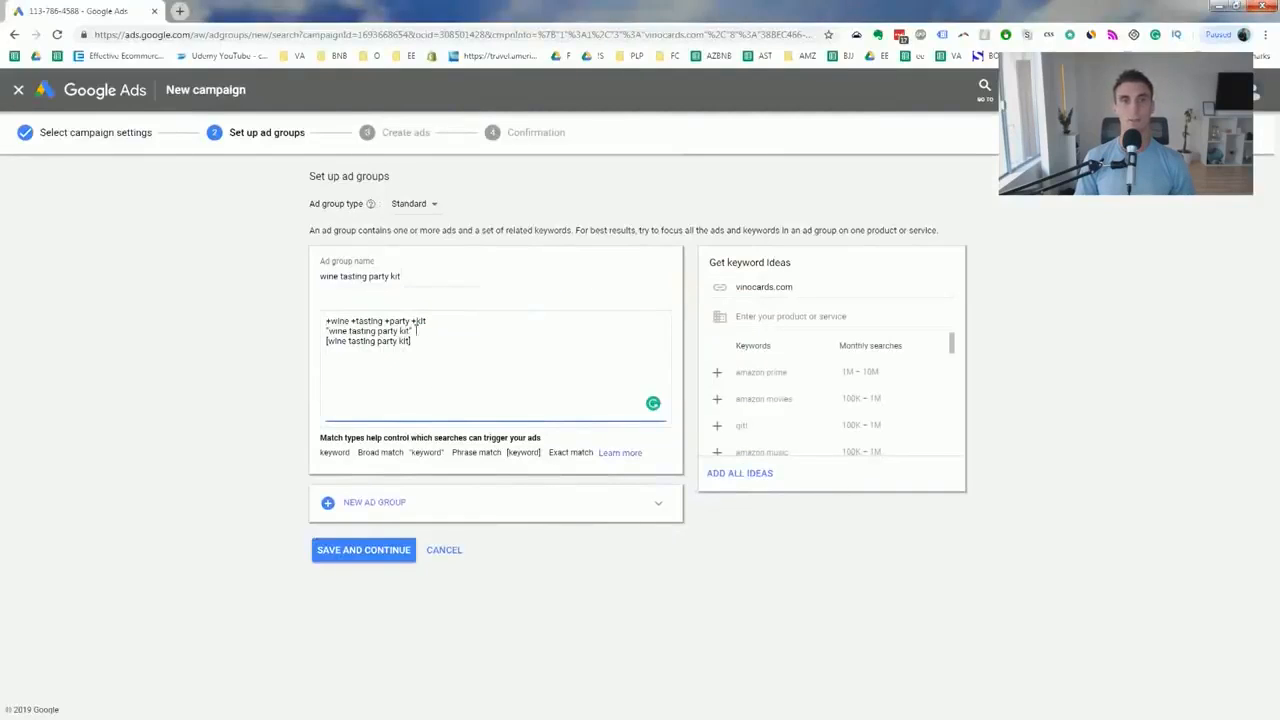
{"action": "left_click_drag", "start_coordinate": [437, 347], "coordinate": [281, 323]}
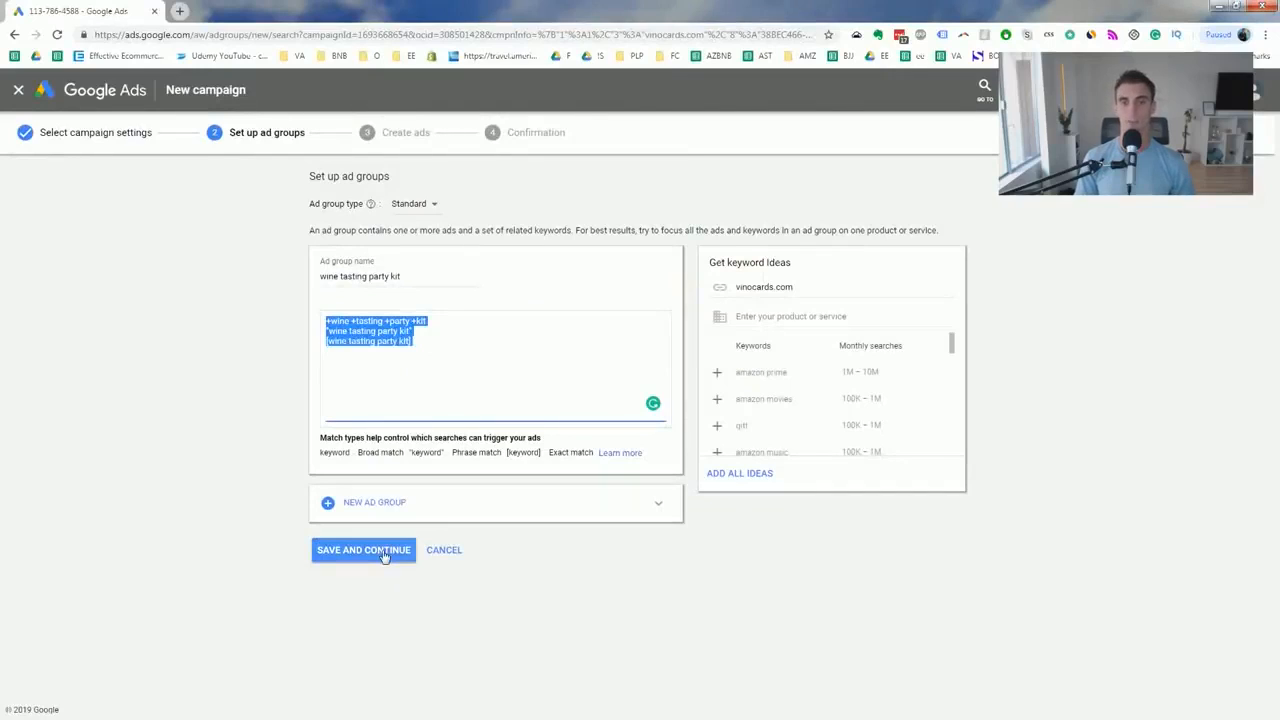
{"action": "left_click", "coordinate": [439, 342]}
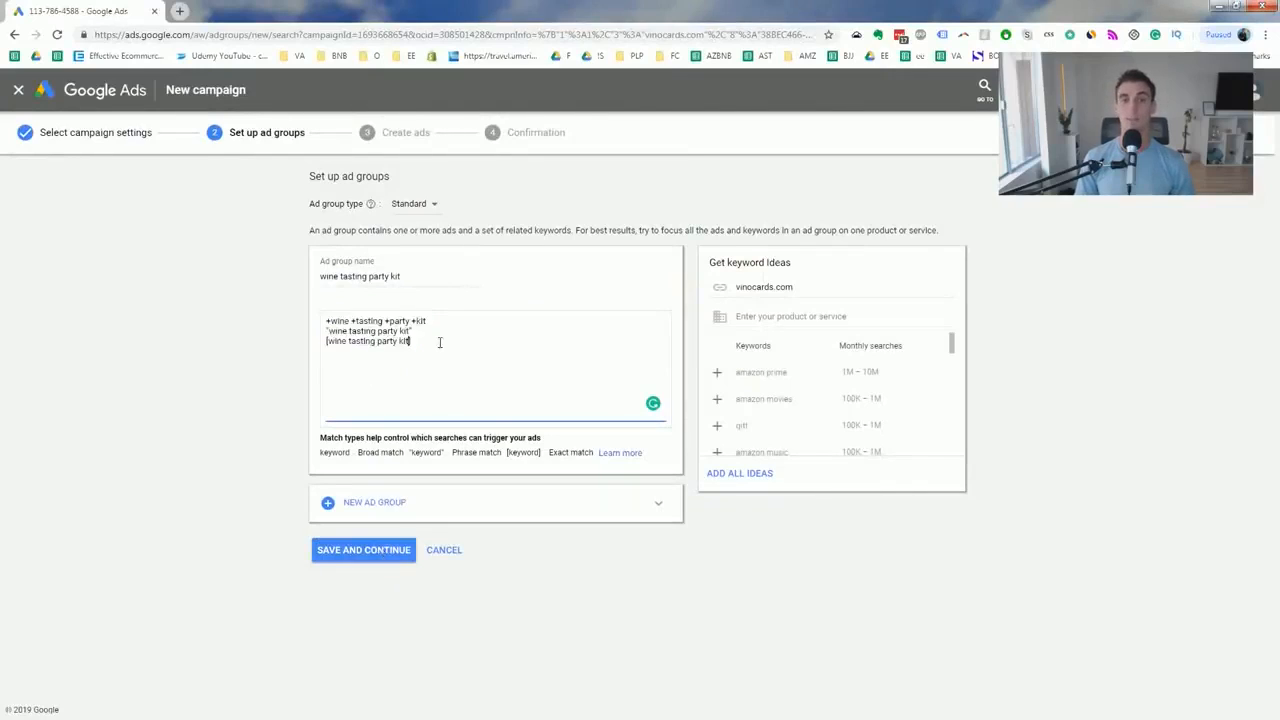
{"action": "triple_click", "coordinate": [363, 321]}
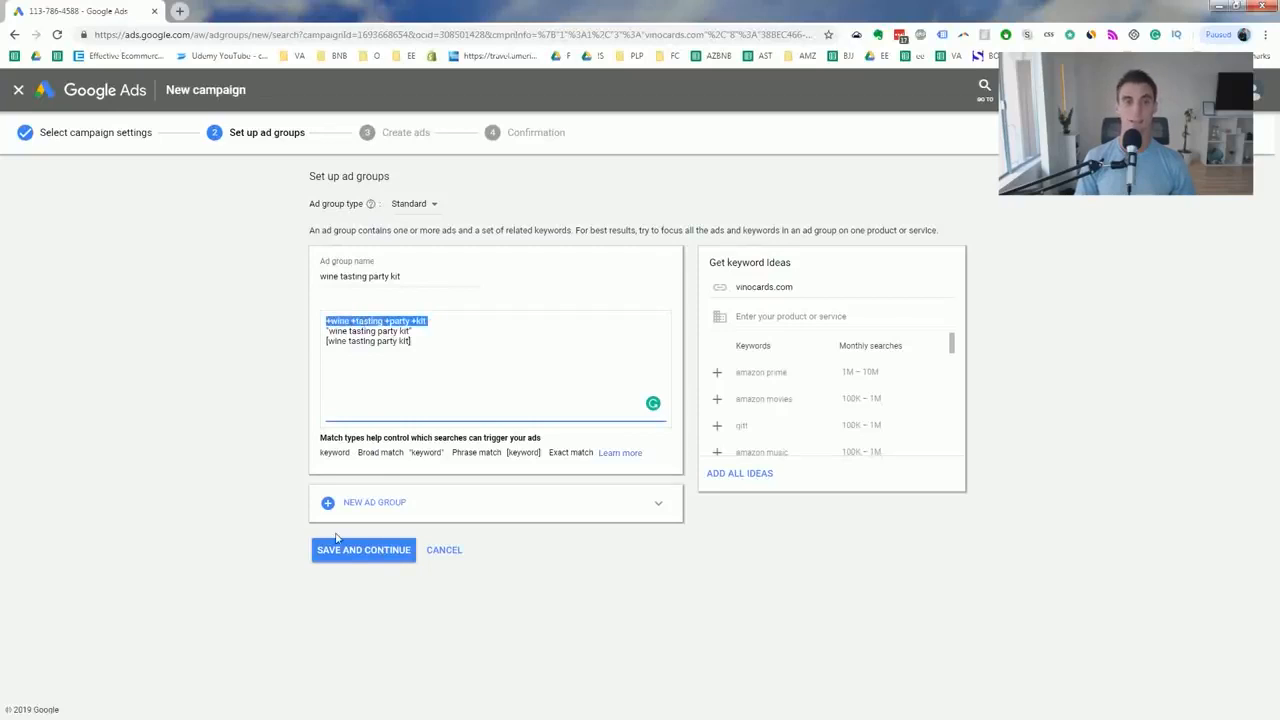
{"action": "left_click", "coordinate": [362, 552]}
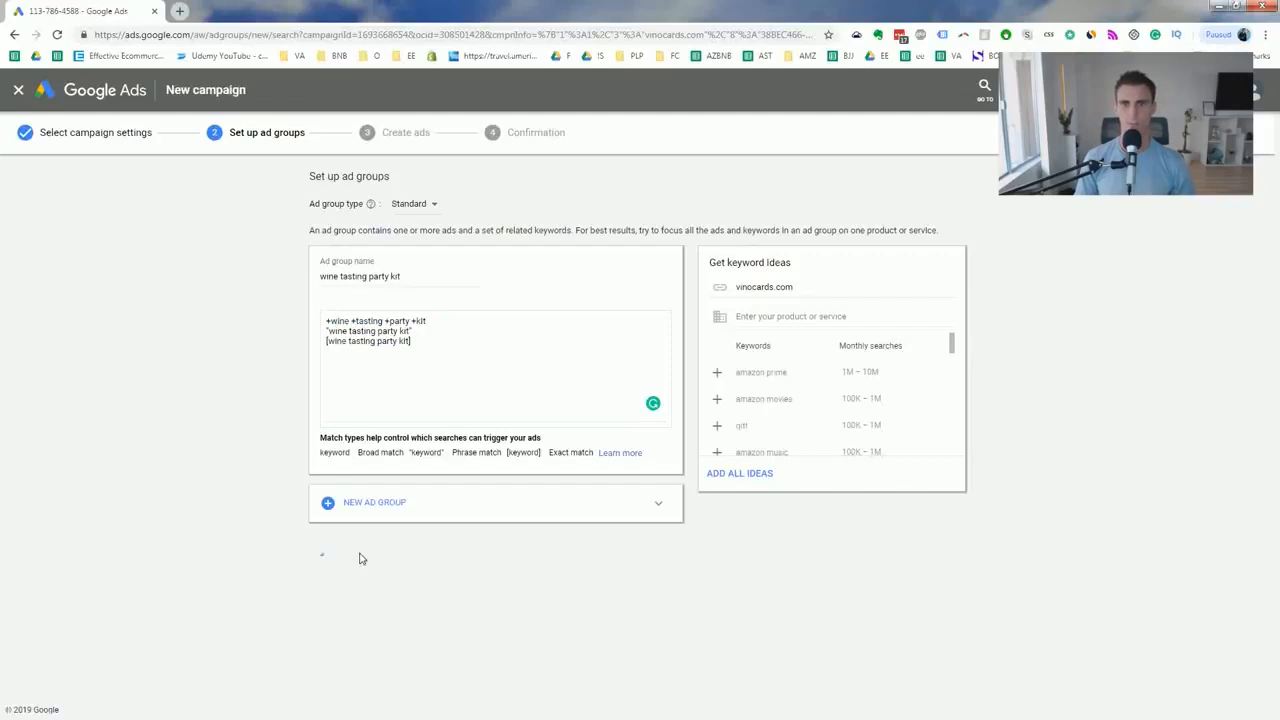
Enter "52 Wine Flash Cards" as the first headline of the new text ad
{"action": "left_click", "coordinate": [321, 471]}
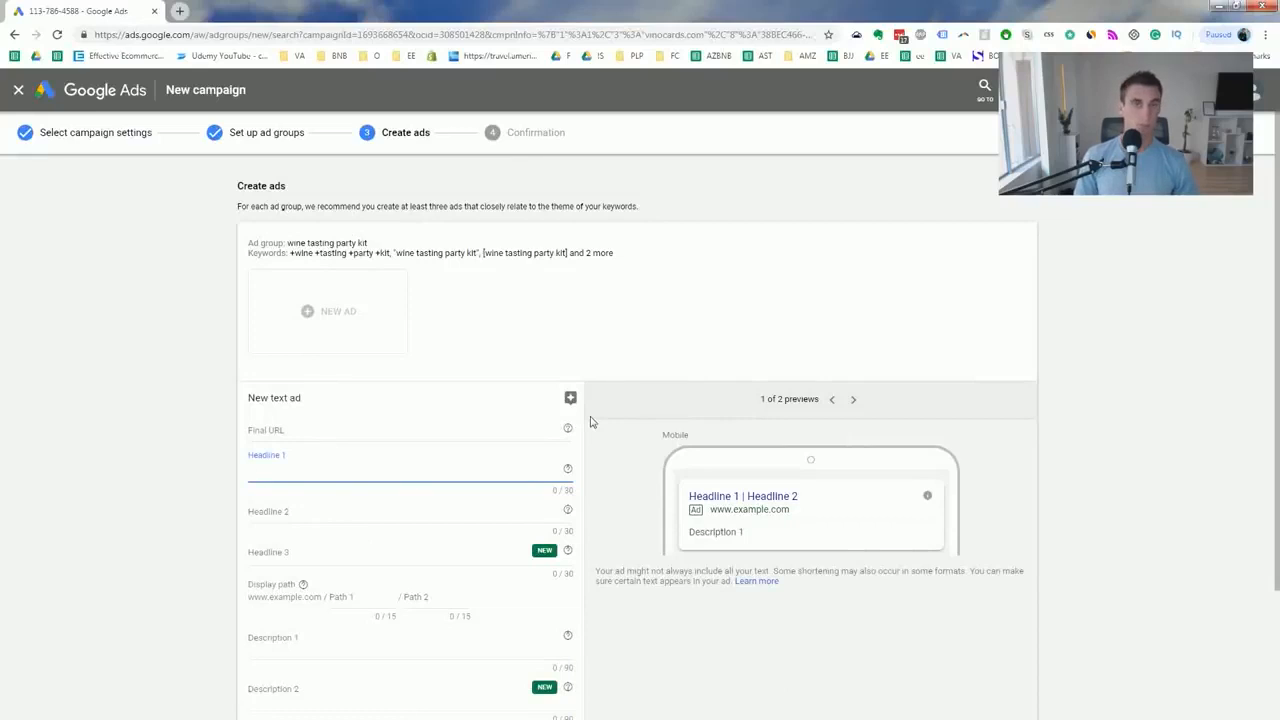
{"action": "type", "text": "52"}
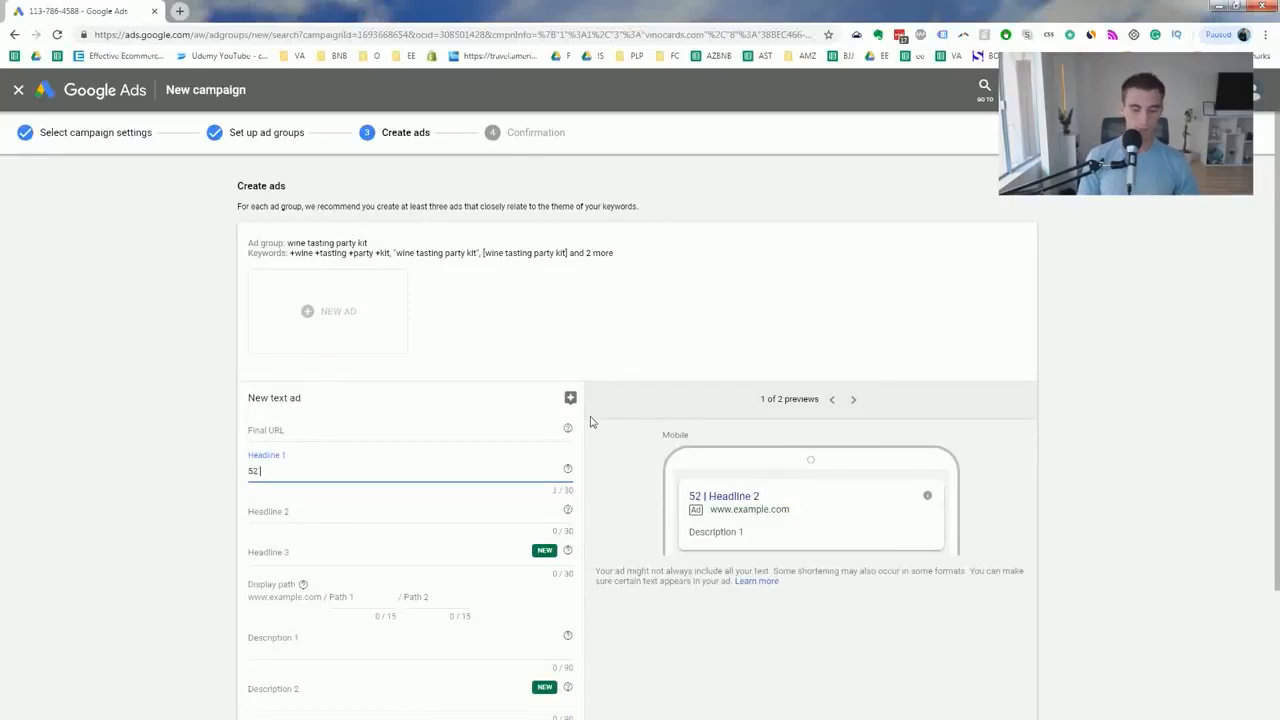
{"action": "type", "text": " Wine"}
{"action": "type", "text": "Flash Cards"}
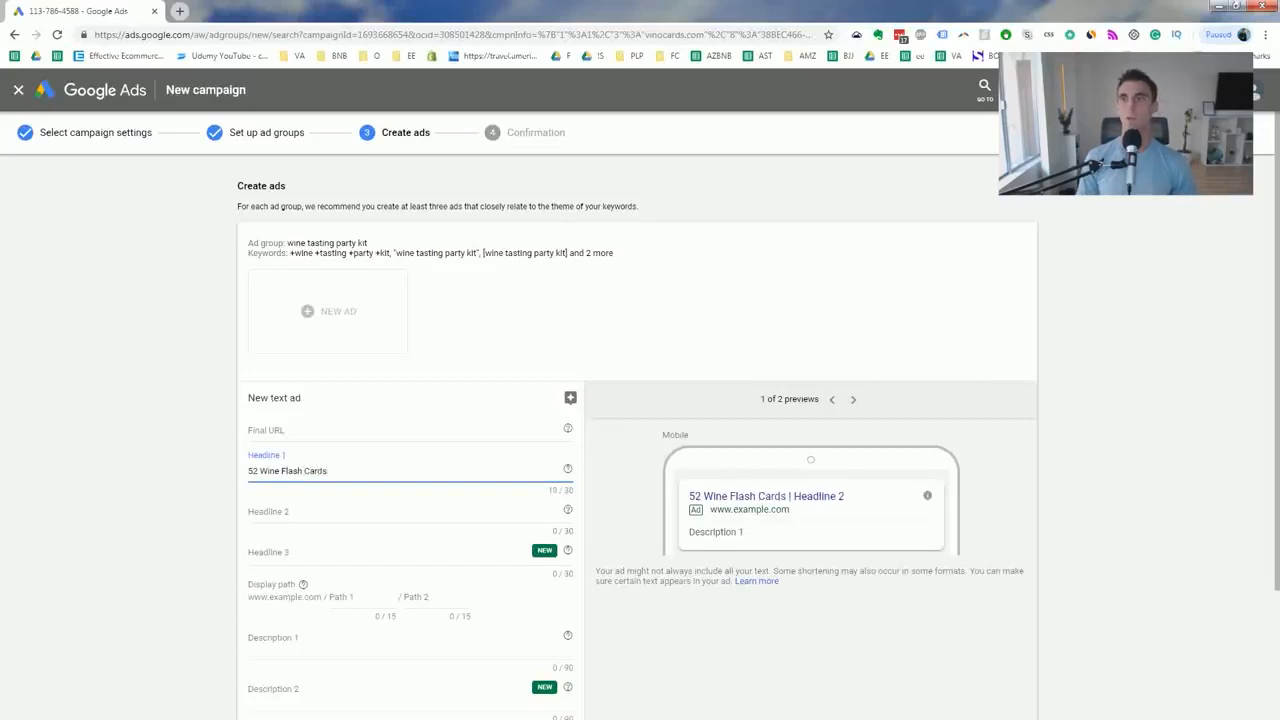
Switch to the incognito Google window, review the results for wine tasting party kit, and return to the Google Ads text ad
{"action": "left_click", "coordinate": [1265, 34]}
{"action": "left_click", "coordinate": [1262, 86]}
{"action": "key", "text": "ctrl+v"}
{"action": "key", "text": "Return"}
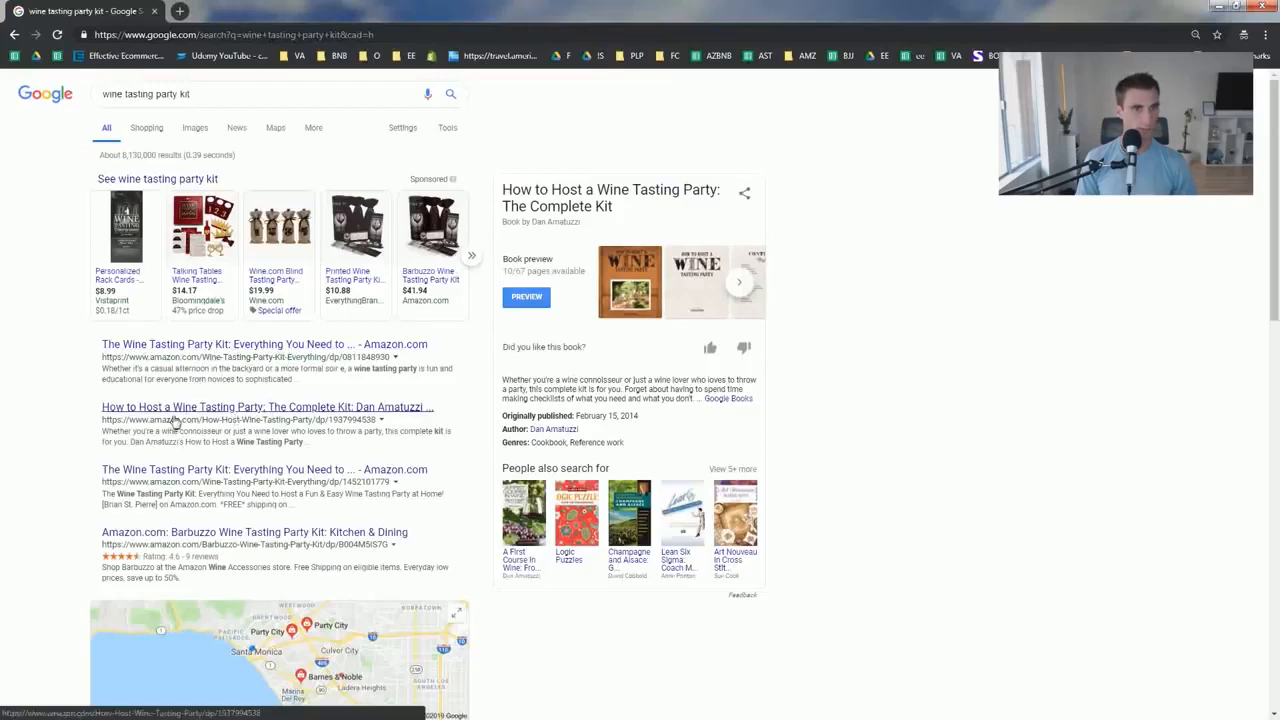
{"action": "left_click_drag", "start_coordinate": [502, 9], "coordinate": [1279, 122]}
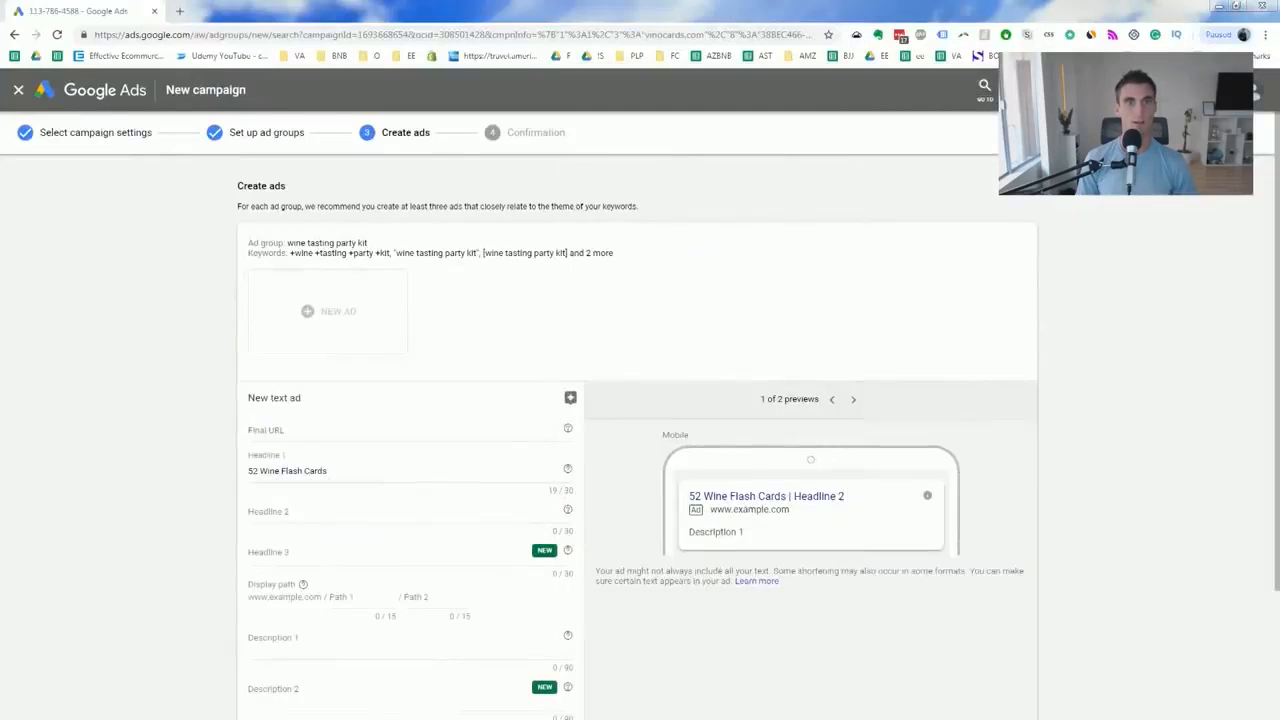
Replace the first headline with "The Perfect Wine Tasting Party kit", capitalising the first letters of Wine, Tasting and Party
{"action": "triple_click", "coordinate": [304, 476]}
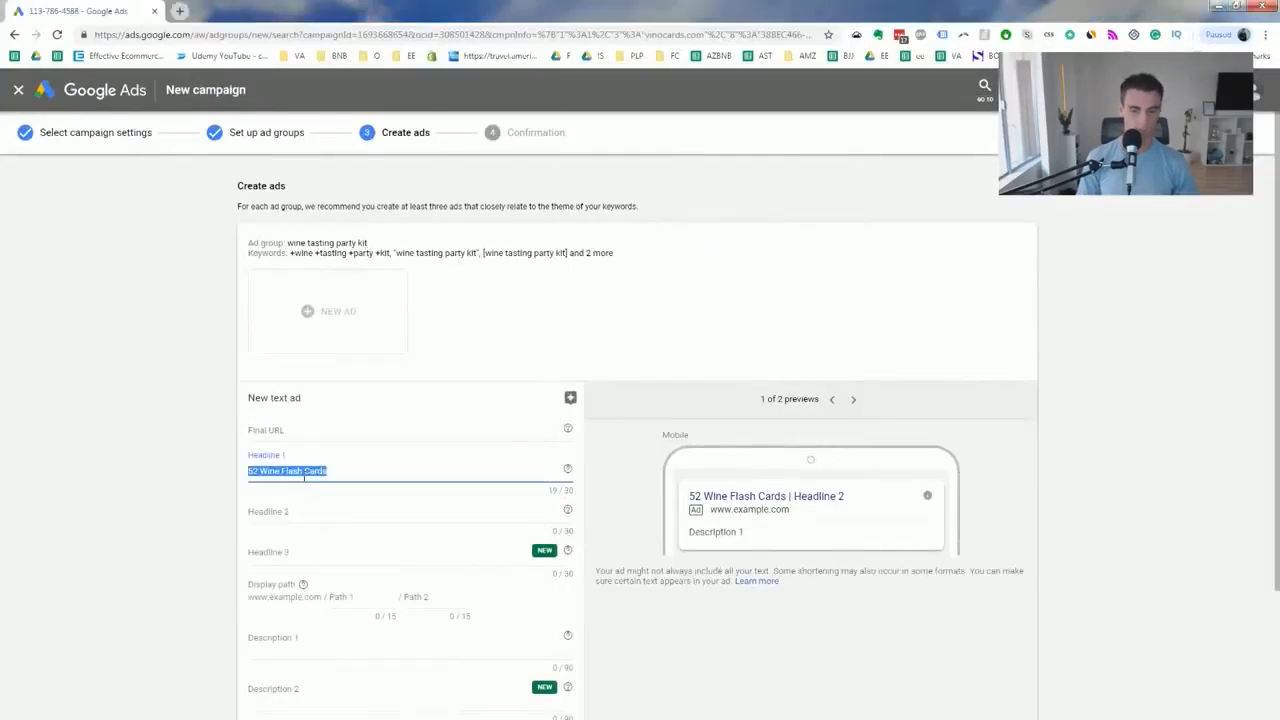
{"action": "type", "text": "The Perfect wine tasting party kit"}
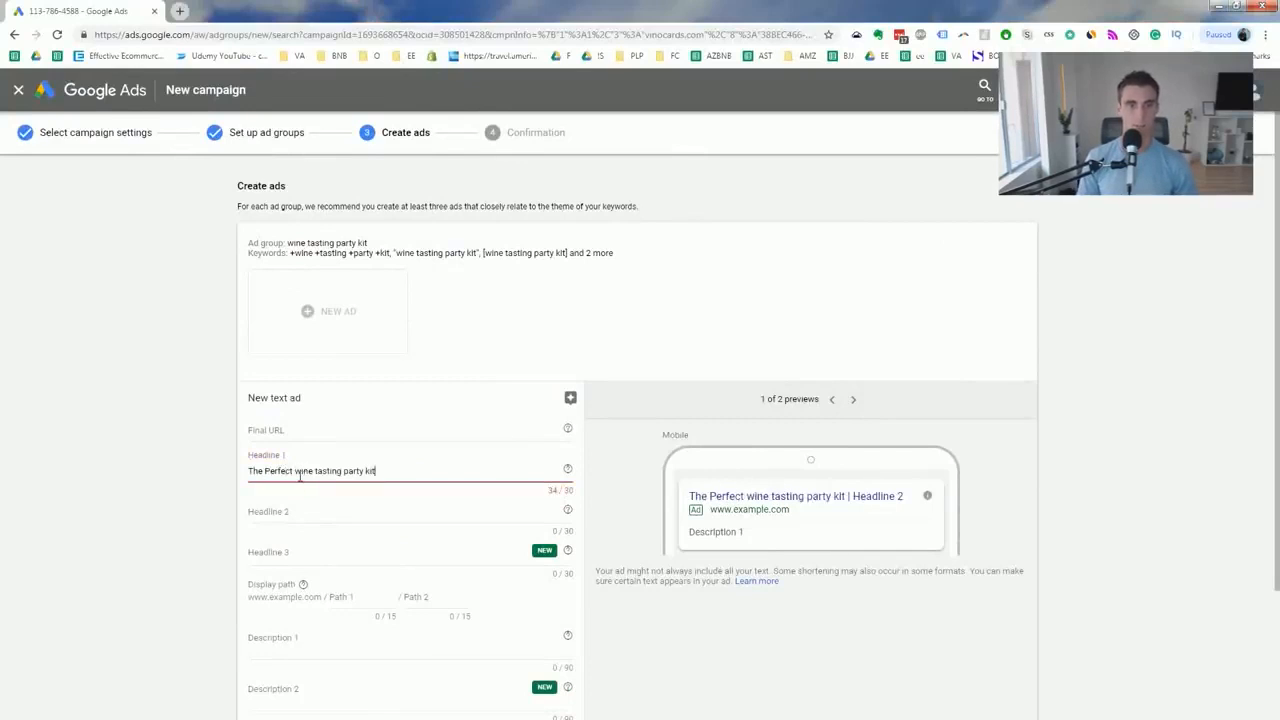
{"action": "left_click", "coordinate": [299, 470]}
{"action": "key", "text": "BackSpace"}
{"action": "type", "text": "W"}
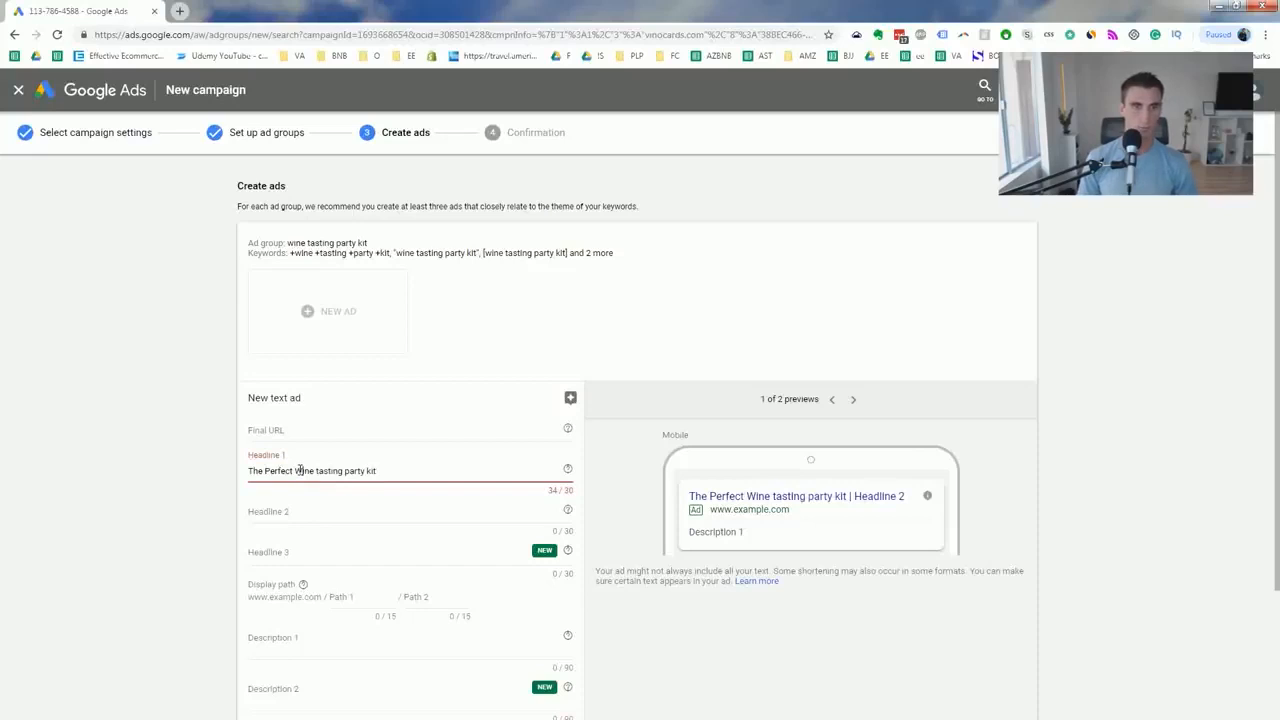
{"action": "left_click", "coordinate": [321, 471]}
{"action": "key", "text": "BackSpace"}
{"action": "type", "text": "T"}
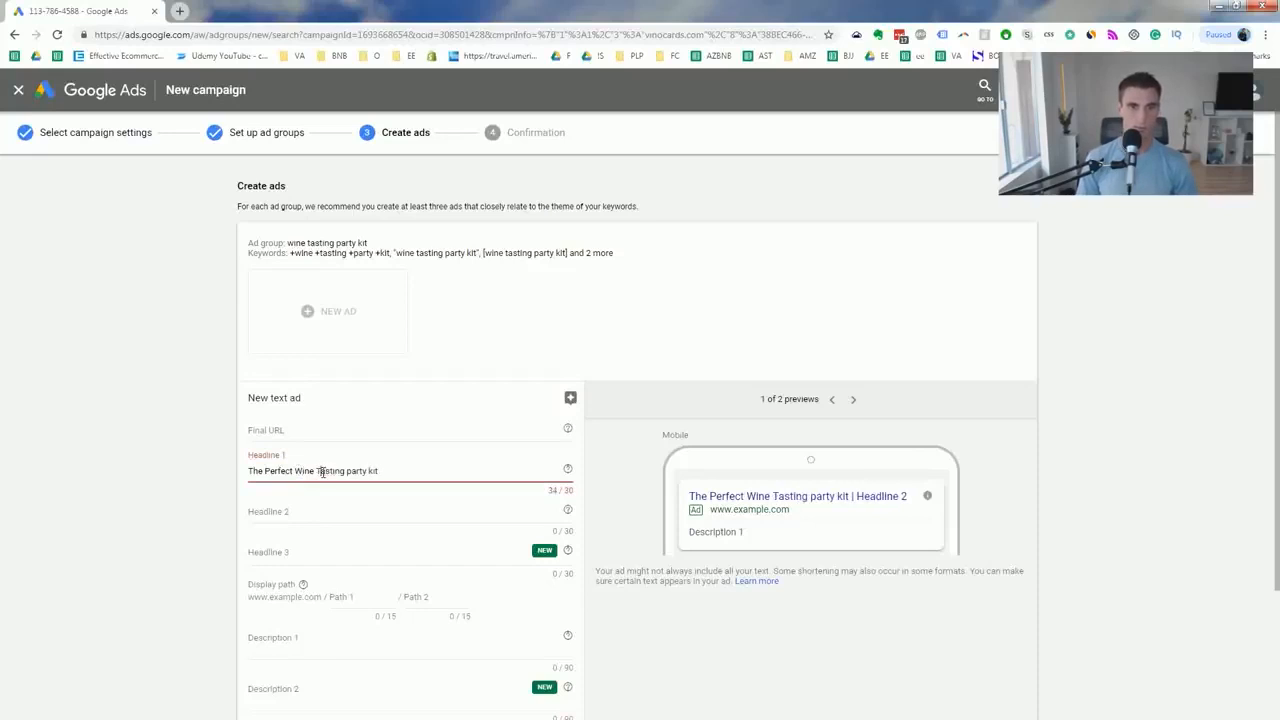
{"action": "key", "text": "BackSpace"}
{"action": "type", "text": "P"}
Remove "kit" from the first headline and enter "Kit - Vino Cards 52 Wine Flash" as the second headline
{"action": "double_click", "coordinate": [376, 470]}
{"action": "key", "text": "BackSpace"}
{"action": "key", "text": "BackSpace"}
{"action": "left_click", "coordinate": [351, 508]}
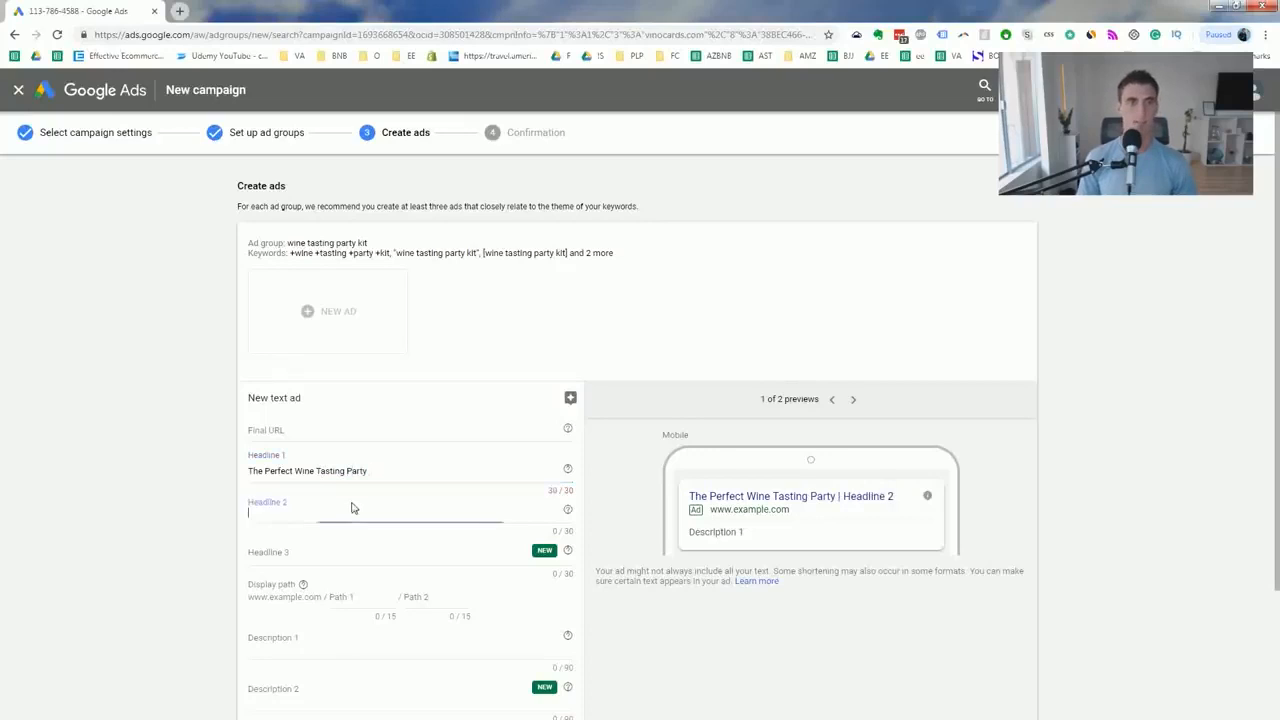
{"action": "type", "text": "Kit - Vino"}
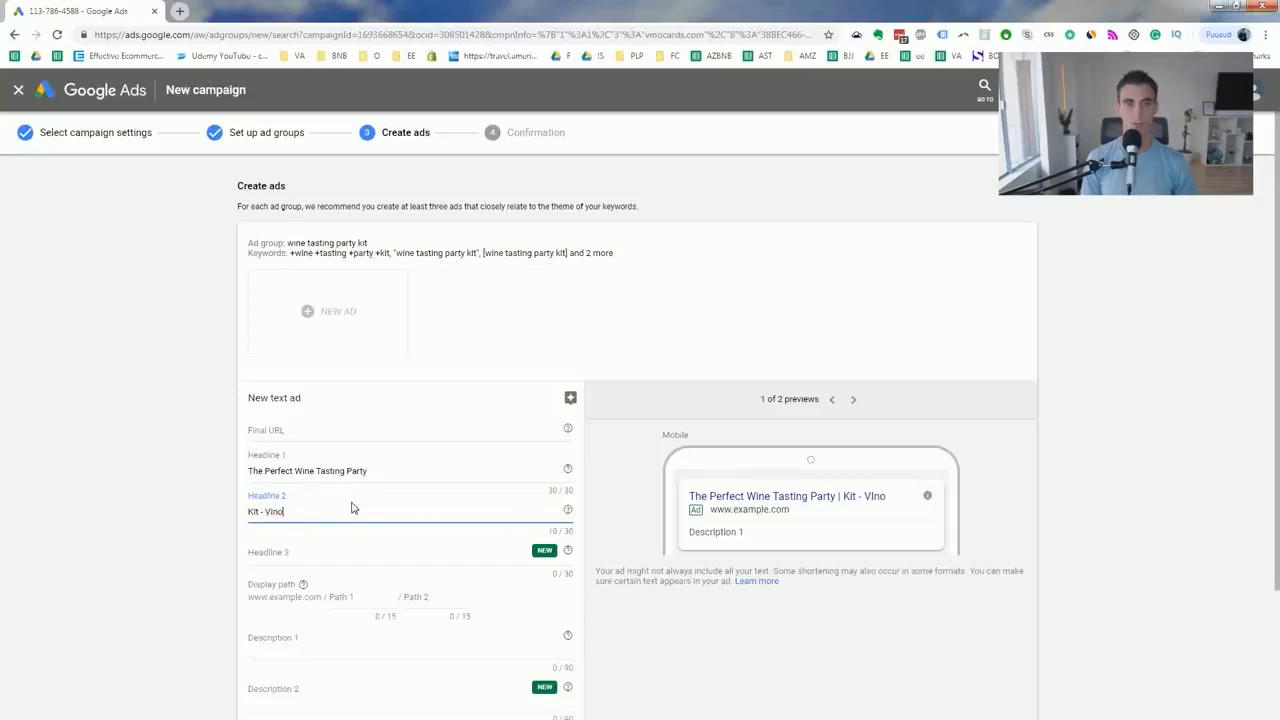
{"action": "type", "text": "rds"}
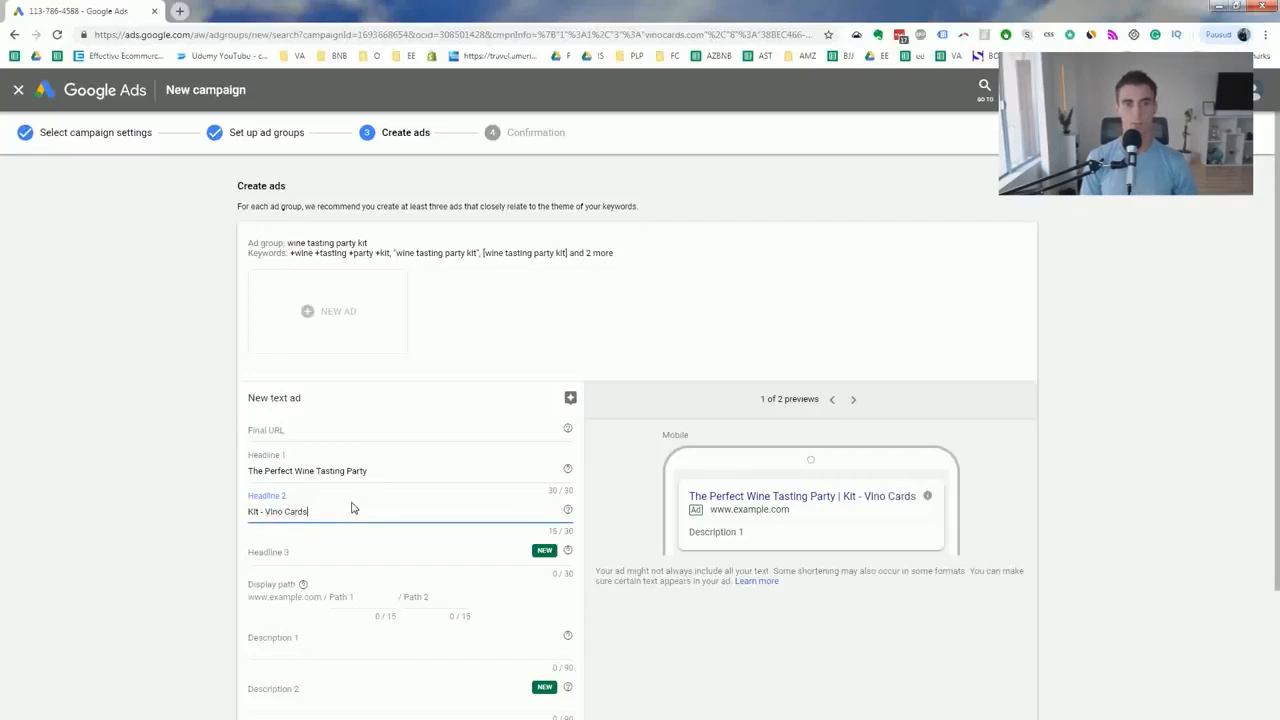
{"action": "type", "text": " 52 Wine Flash"}
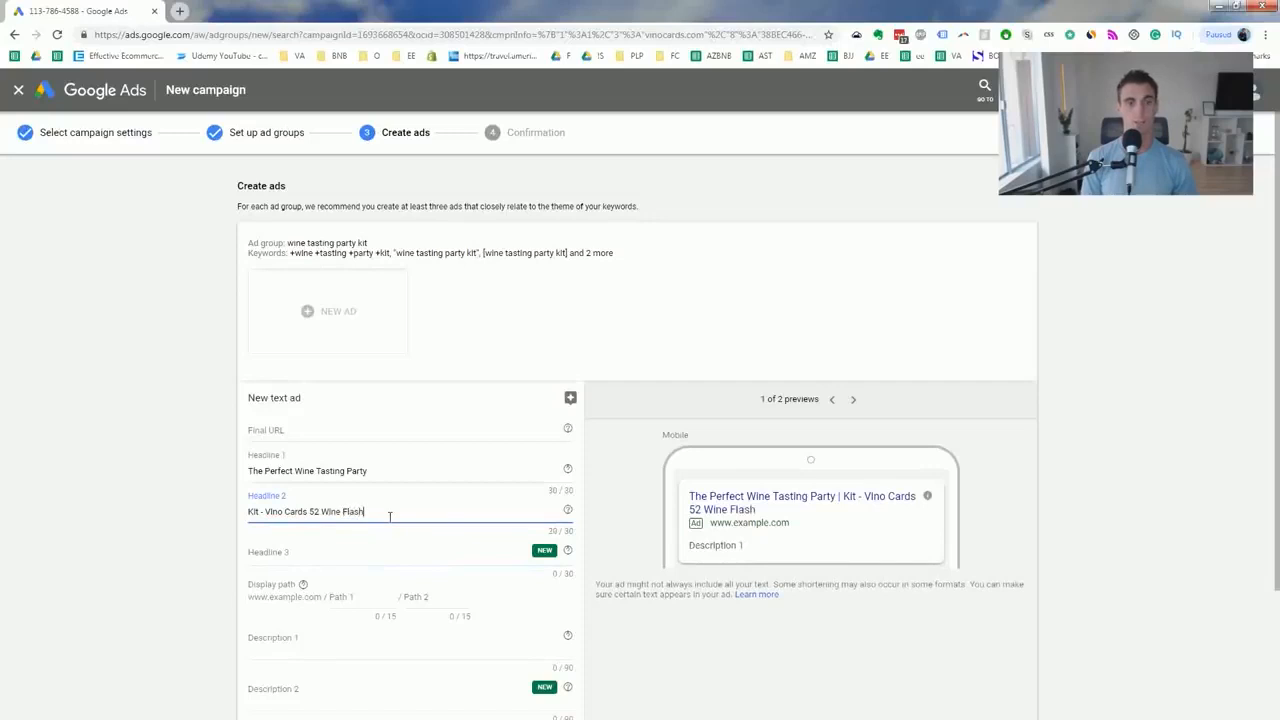
Enter "Cards Free Shipping in The USA" as the third headline
{"action": "left_click", "coordinate": [363, 548]}
{"action": "type", "text": "Cards"}
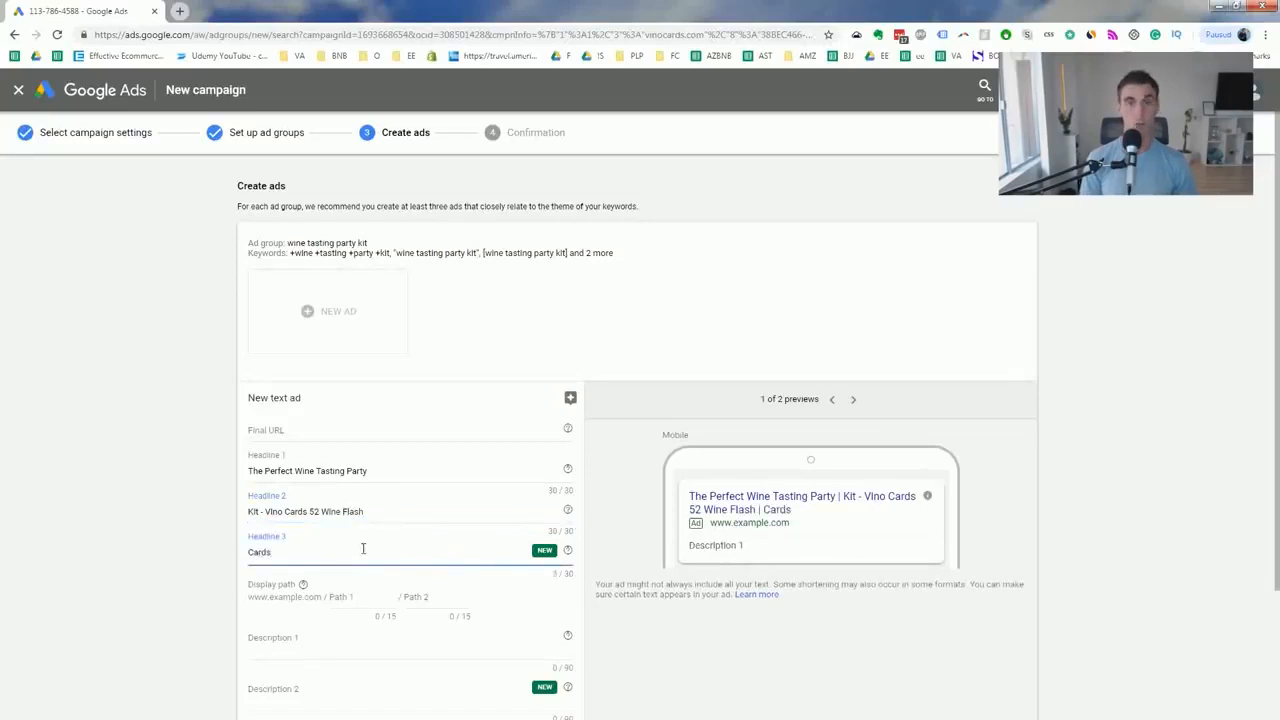
{"action": "type", "text": " Free Ship"}
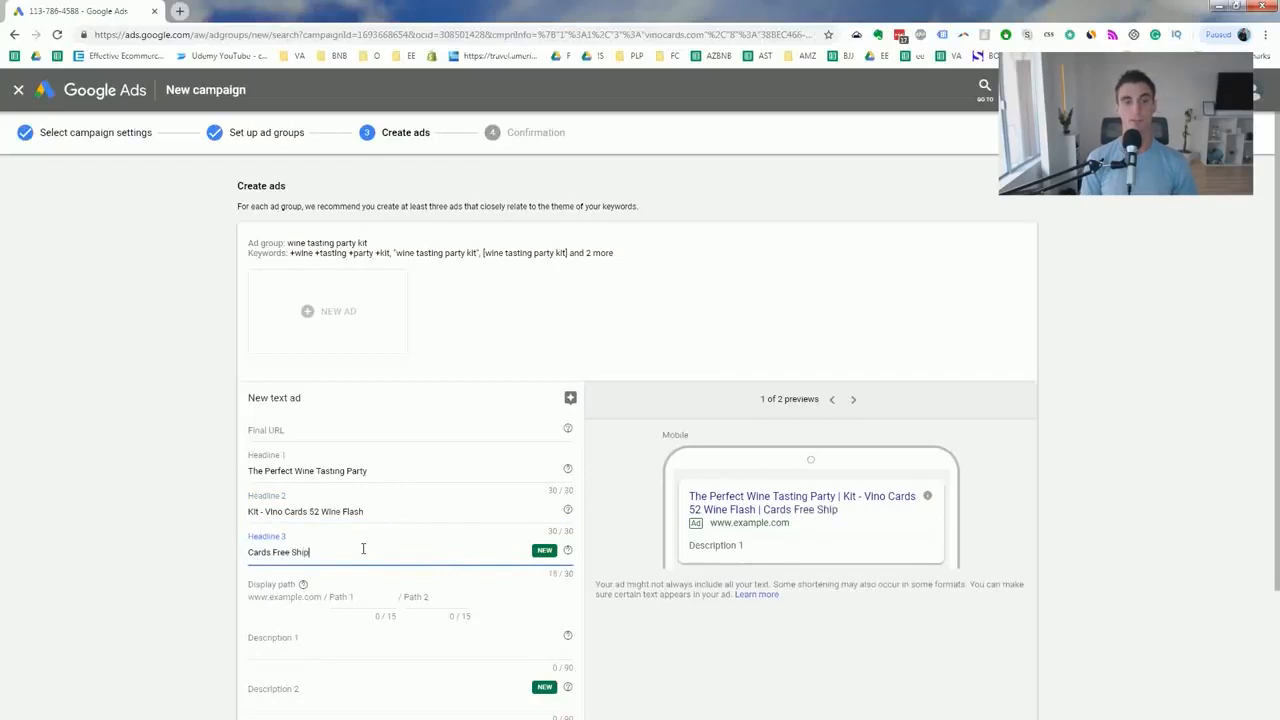
{"action": "type", "text": "ping in THe US"}
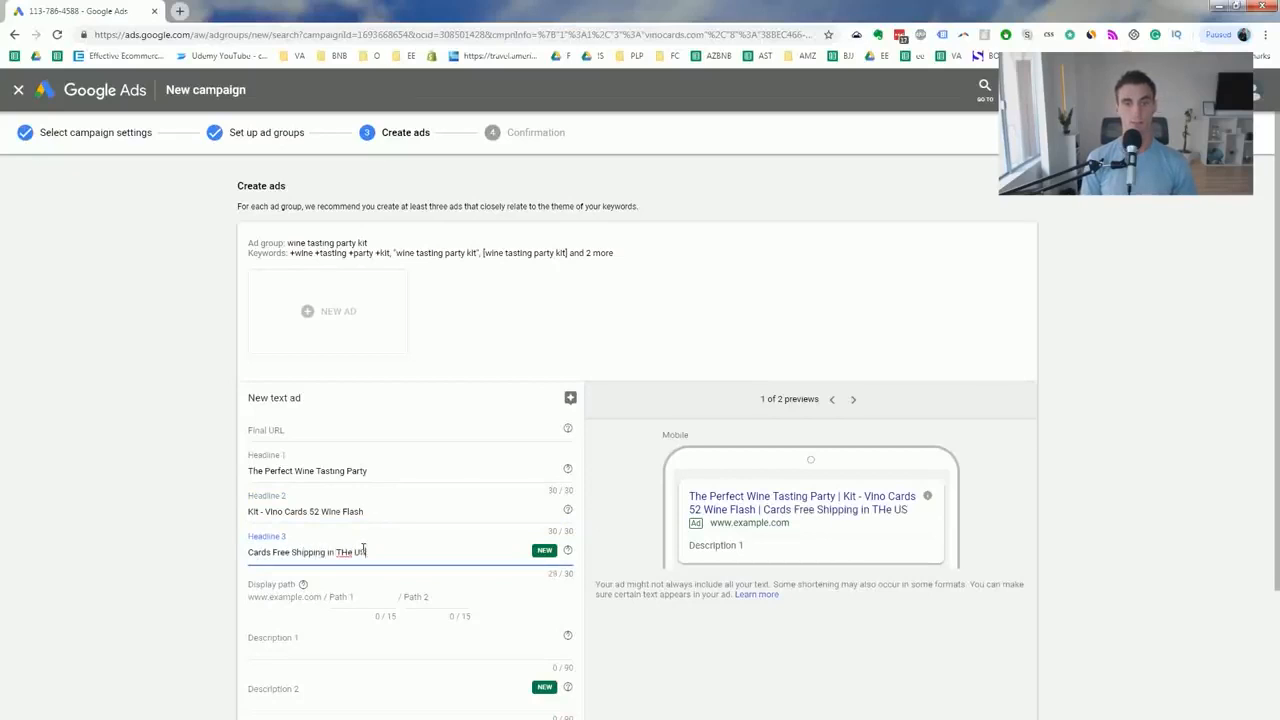
Enter "Host the perfect wine tasting today with Vino Cards" as the ad's first description
{"action": "scroll", "coordinate": [363, 549], "scroll_direction": "down", "scroll_amount": 2}
{"action": "left_click", "coordinate": [342, 474]}
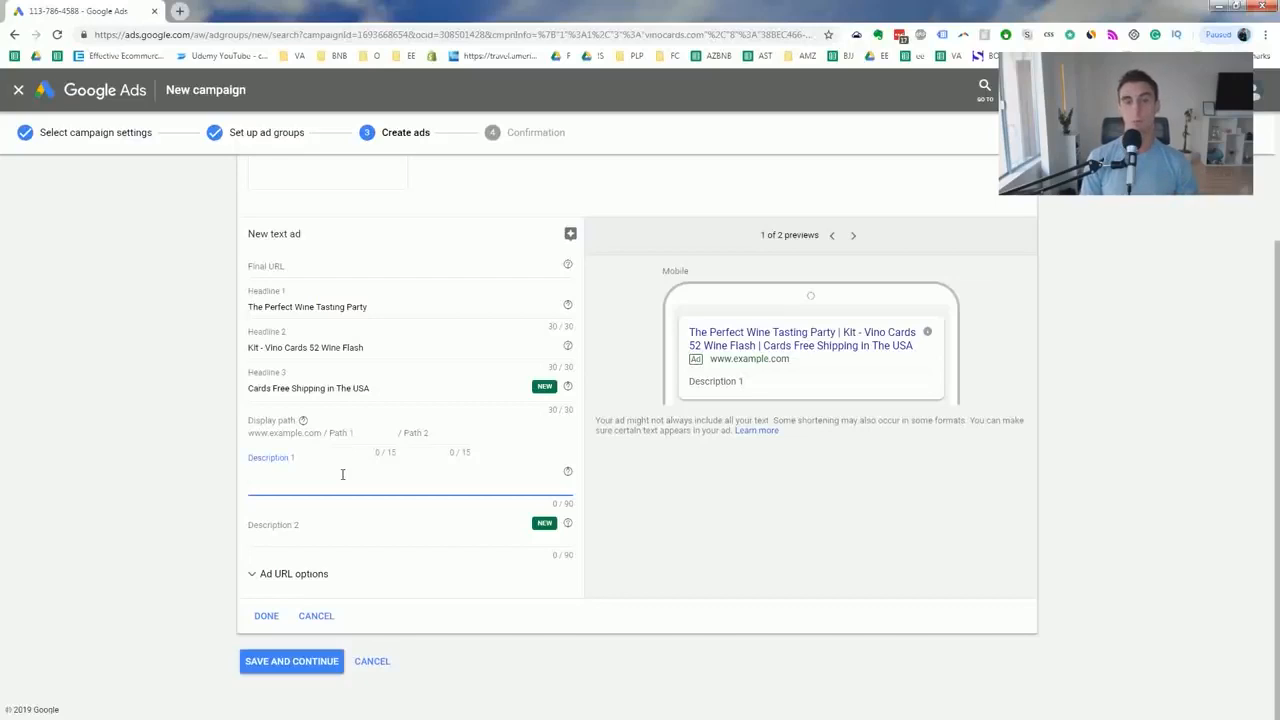
{"action": "type", "text": "Host the perfect wine tasting to"}
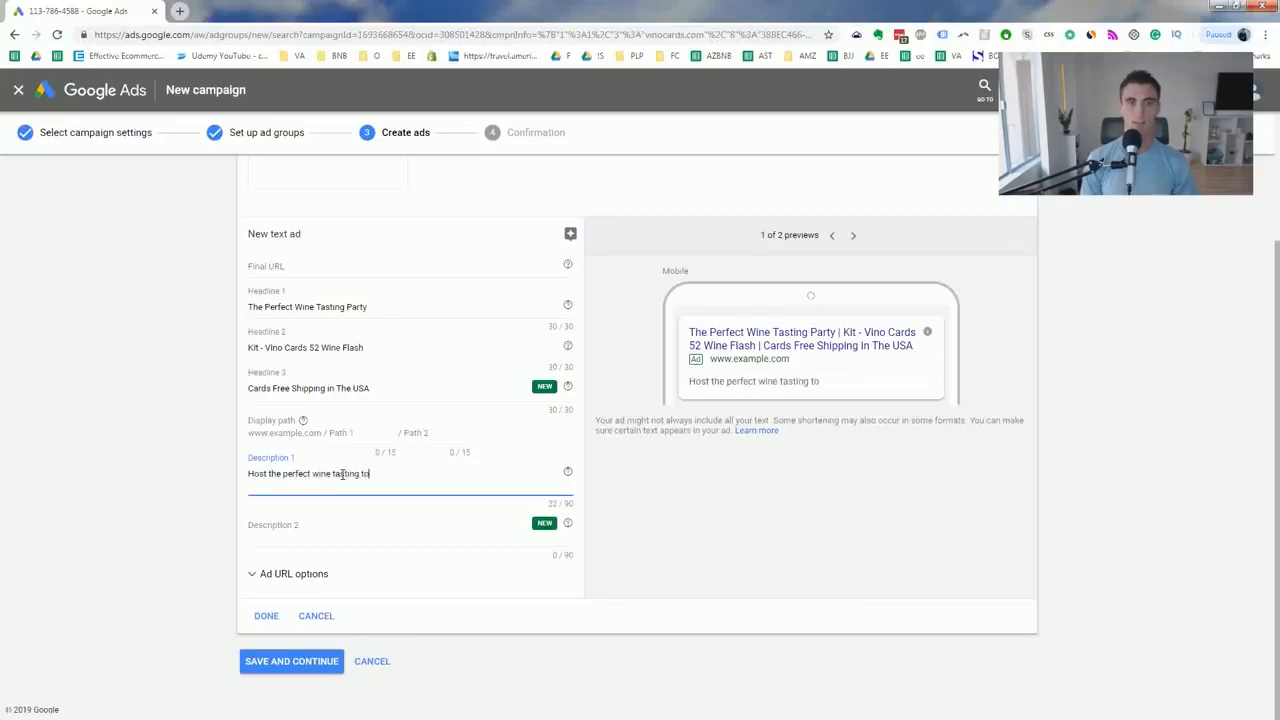
{"action": "type", "text": "day wit"}
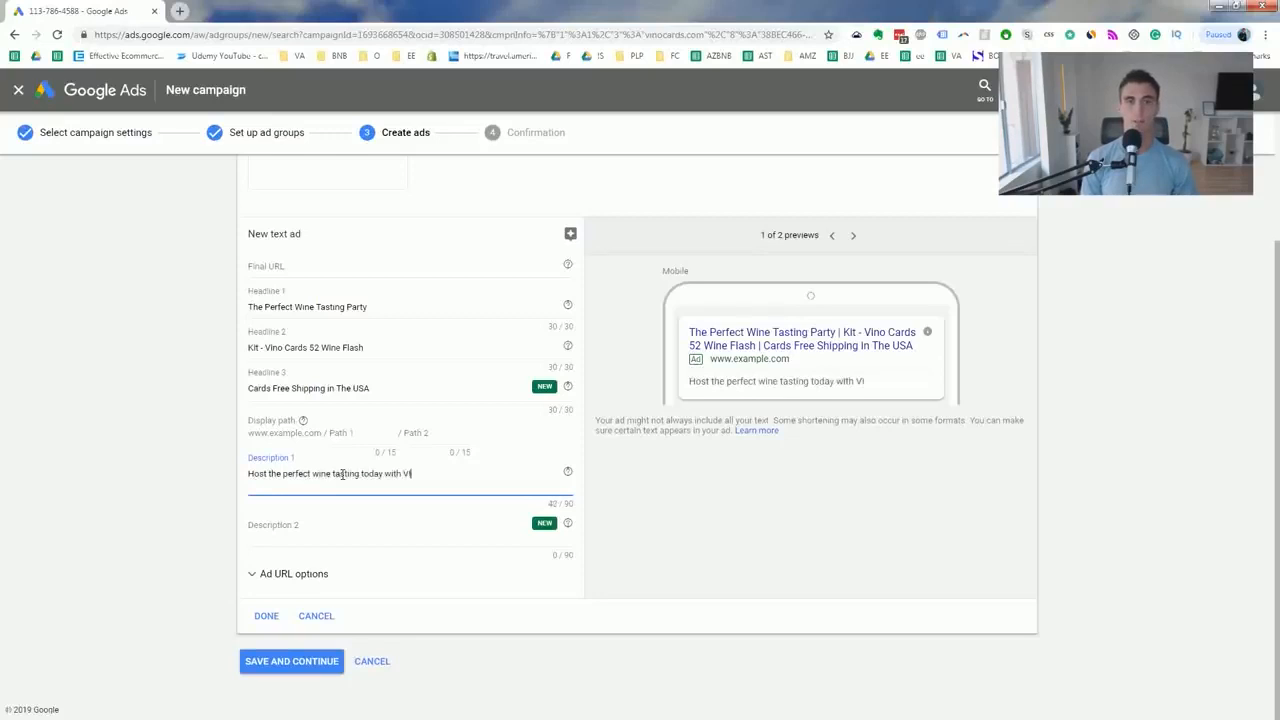
{"action": "type", "text": "h VIno Cards"}
{"action": "key", "text": "ctrl+BackSpace"}
{"action": "key", "text": "ctrl+BackSpace"}
{"action": "type", "text": "Vino Cards"}
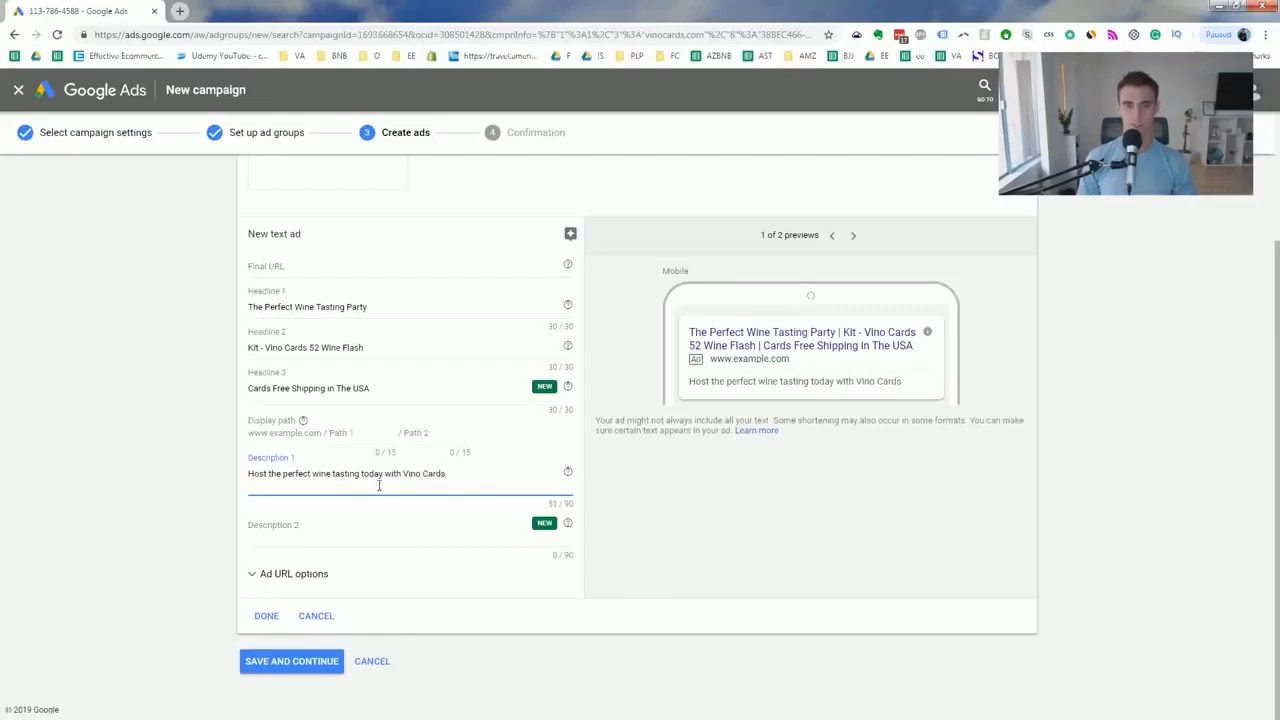
{"action": "left_click", "coordinate": [292, 661]}
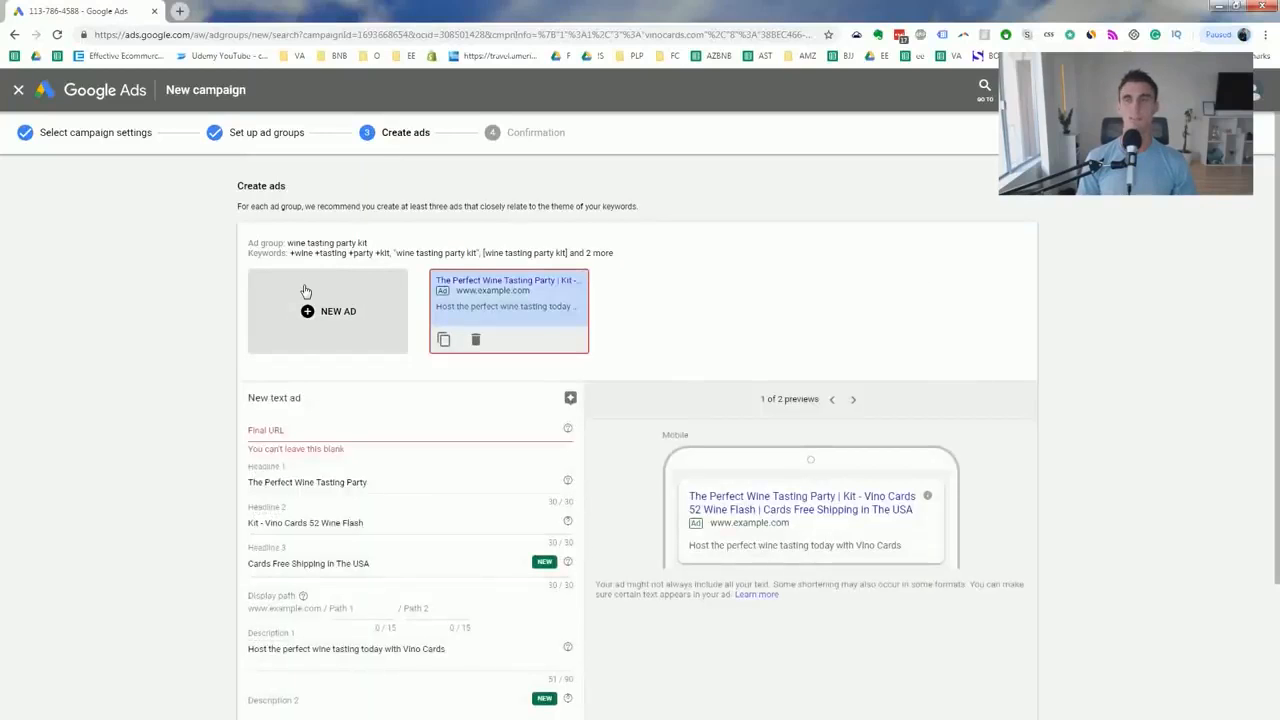
{"action": "left_click", "coordinate": [305, 429]}
{"action": "type", "text": "https://"}
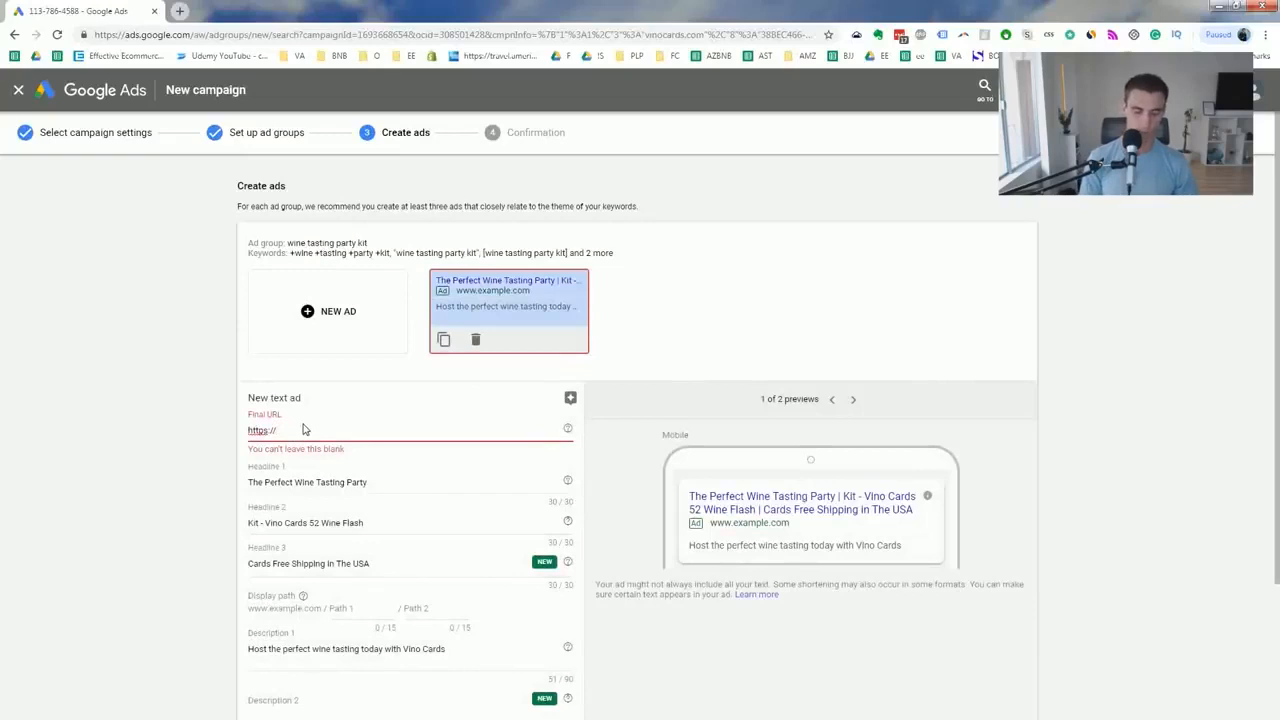
{"action": "type", "text": "vinocards.com"}
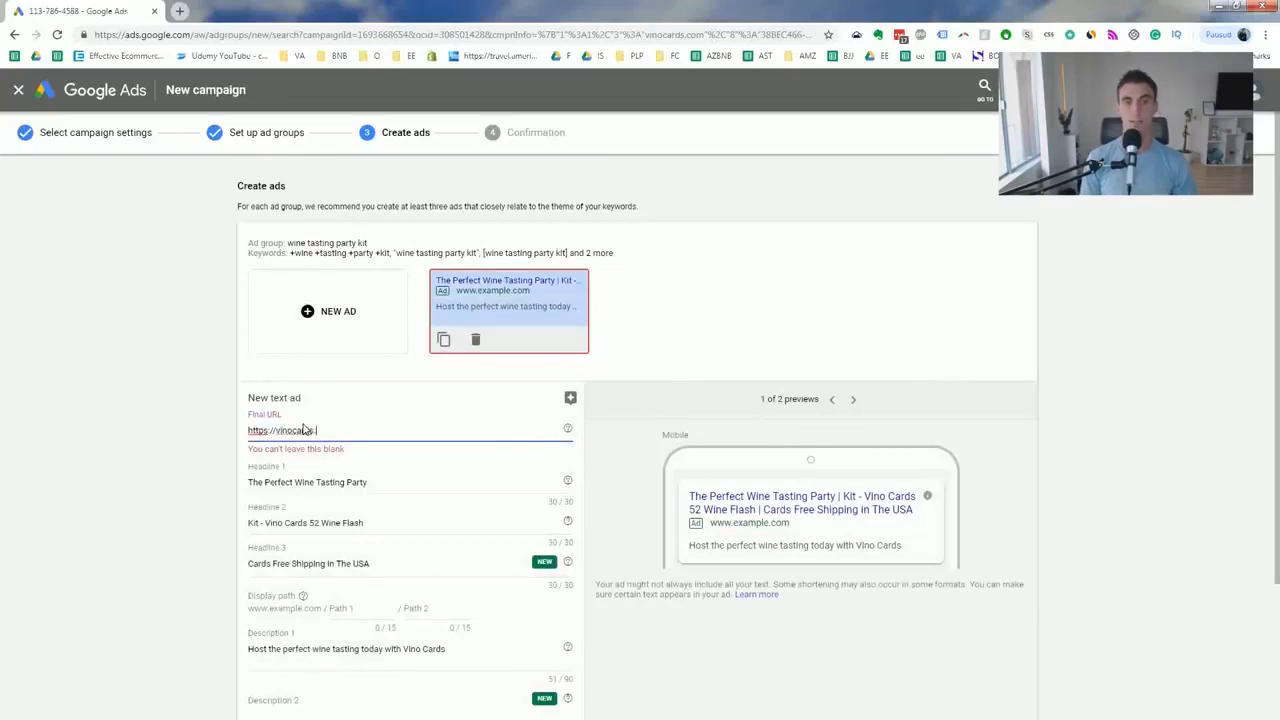
{"action": "left_click", "coordinate": [798, 352]}
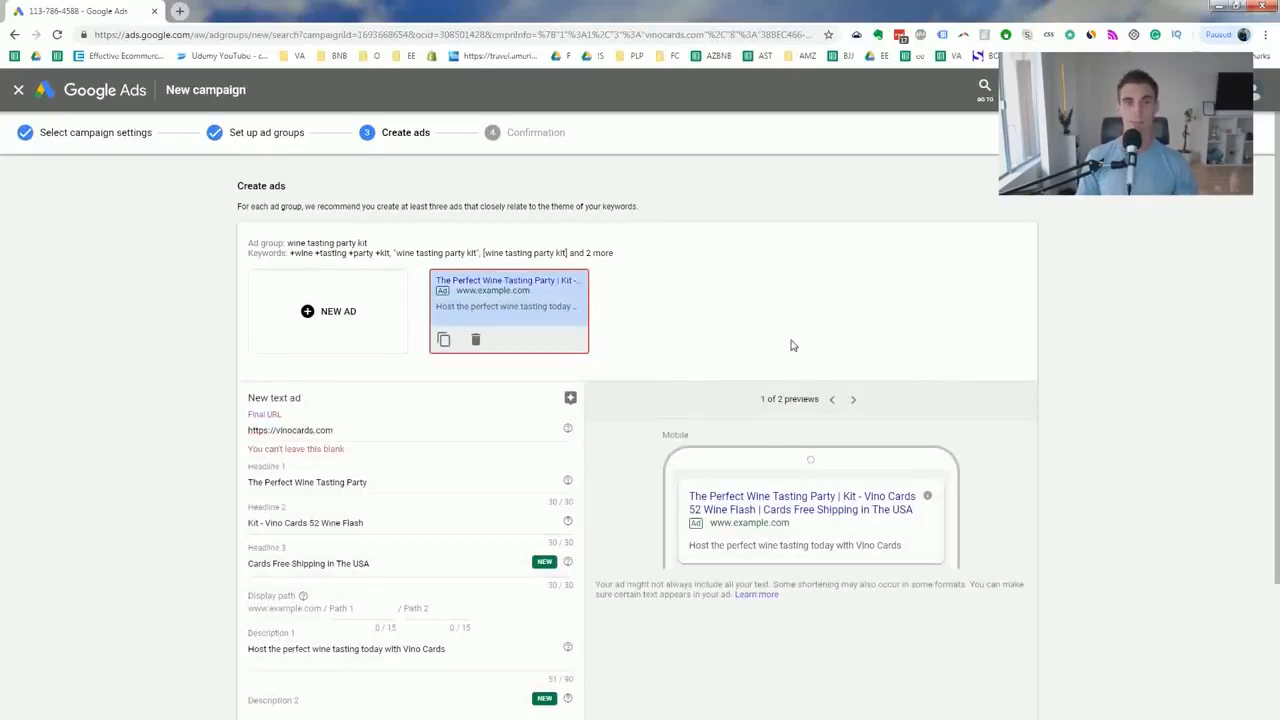
{"action": "scroll", "coordinate": [391, 432], "scroll_direction": "down", "scroll_amount": 2}
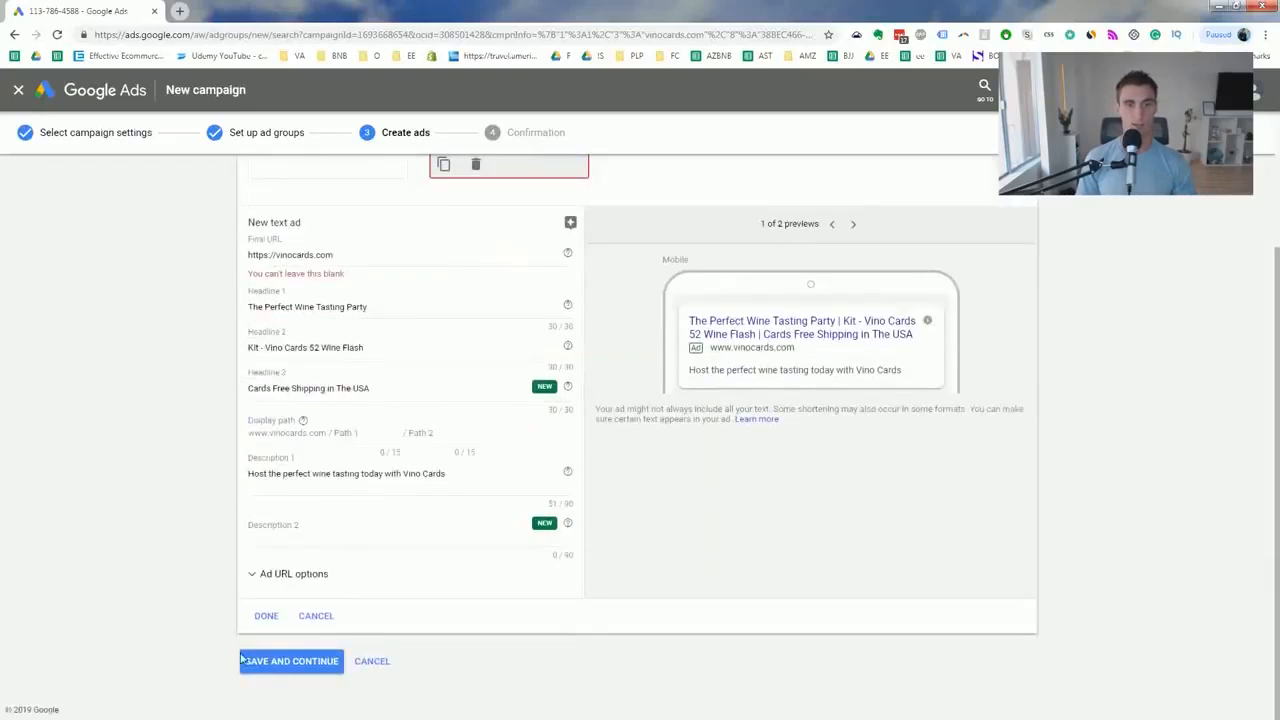
{"action": "left_click", "coordinate": [291, 661]}
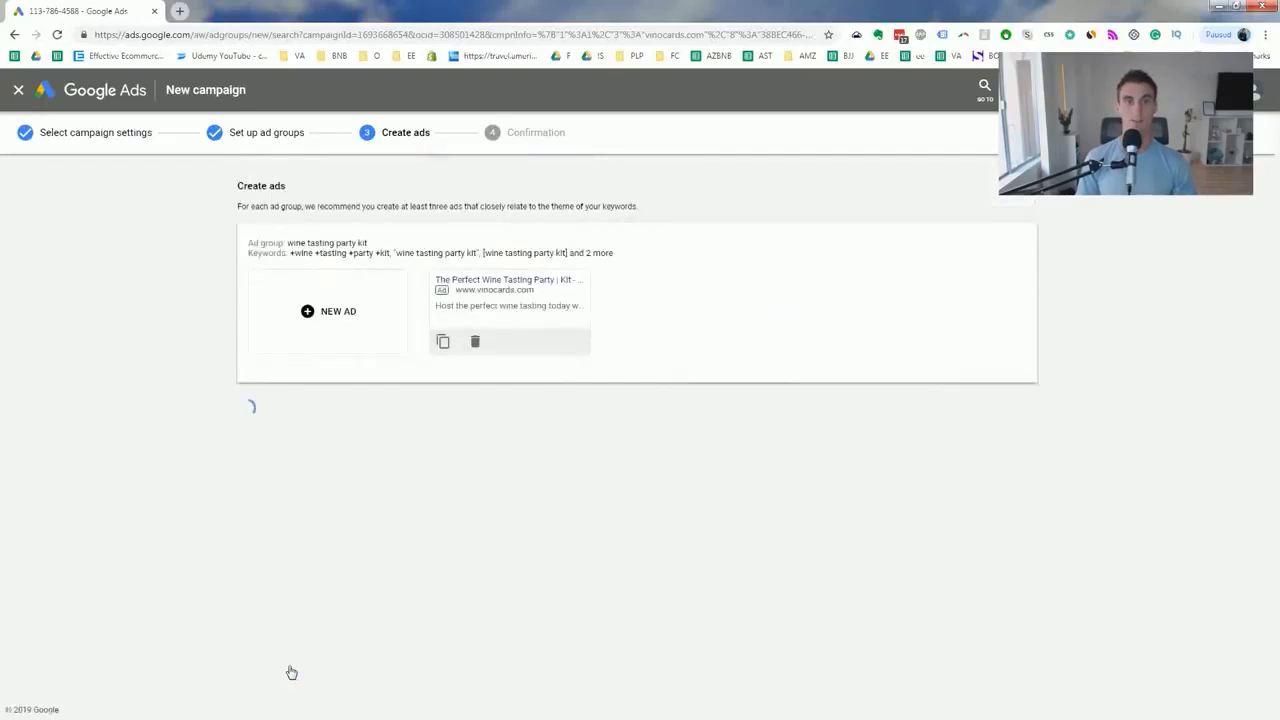
{"action": "left_click", "coordinate": [333, 422]}
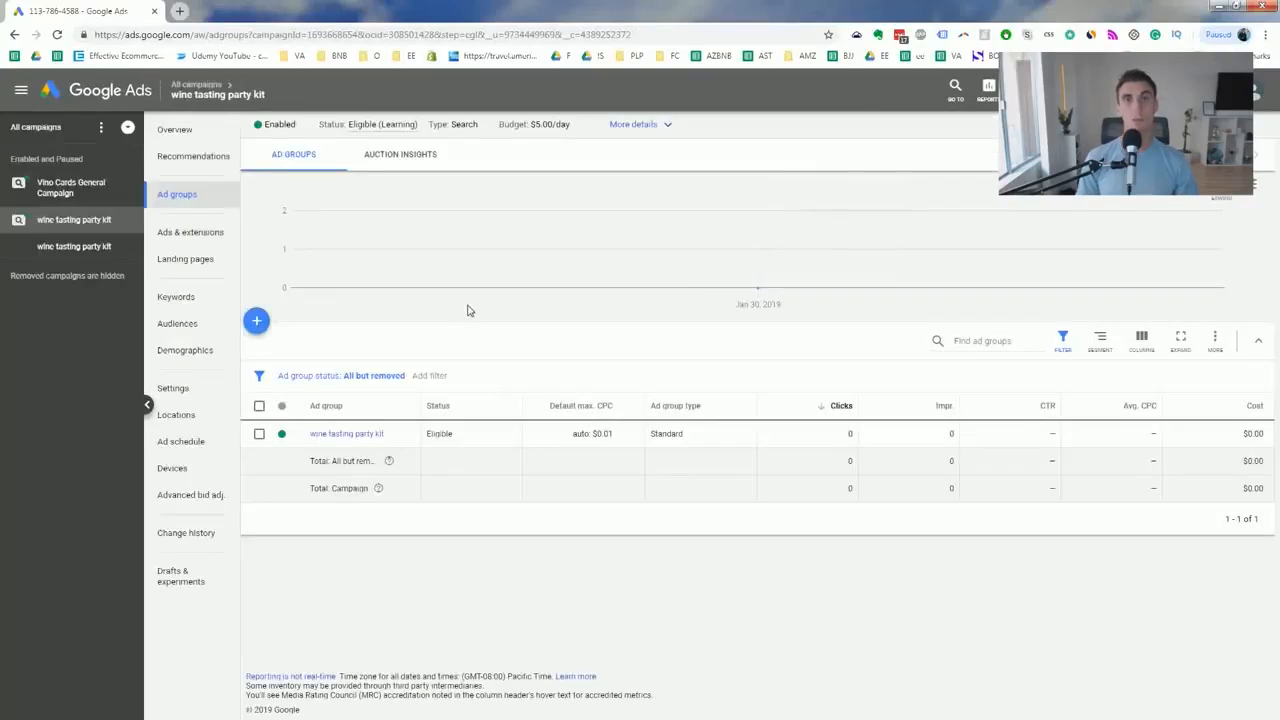
Show the ad groups of the Vino Cards General Campaign
{"action": "left_click", "coordinate": [98, 200]}
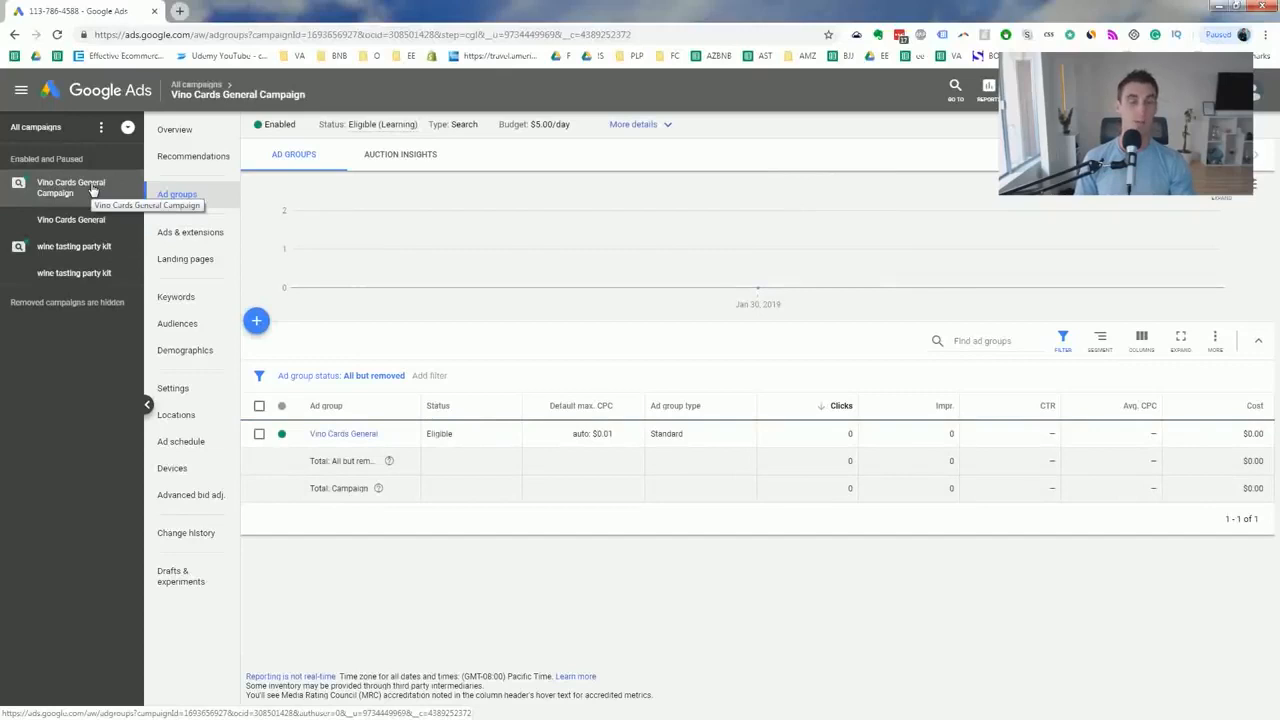
{"action": "left_click", "coordinate": [92, 190]}
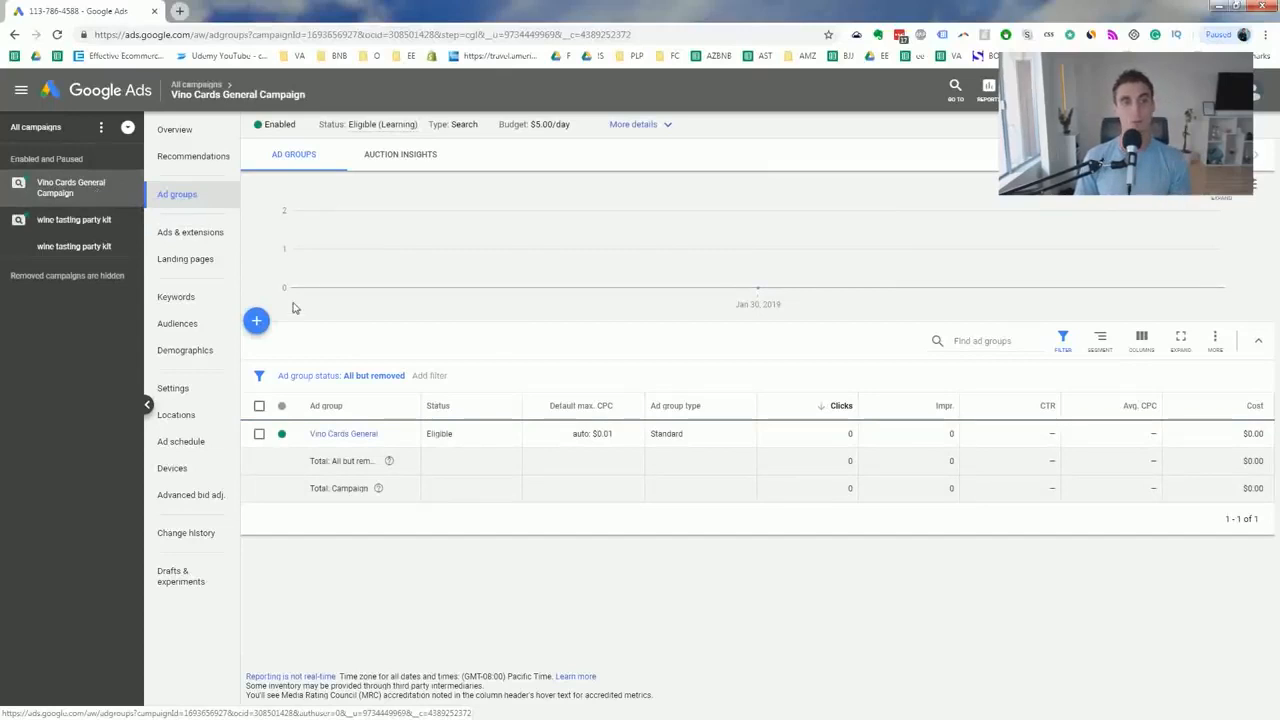
Decrease the Vino Cards General Campaign's bid adjustment for mobile phones by 100% and save it
{"action": "left_click", "coordinate": [88, 198]}
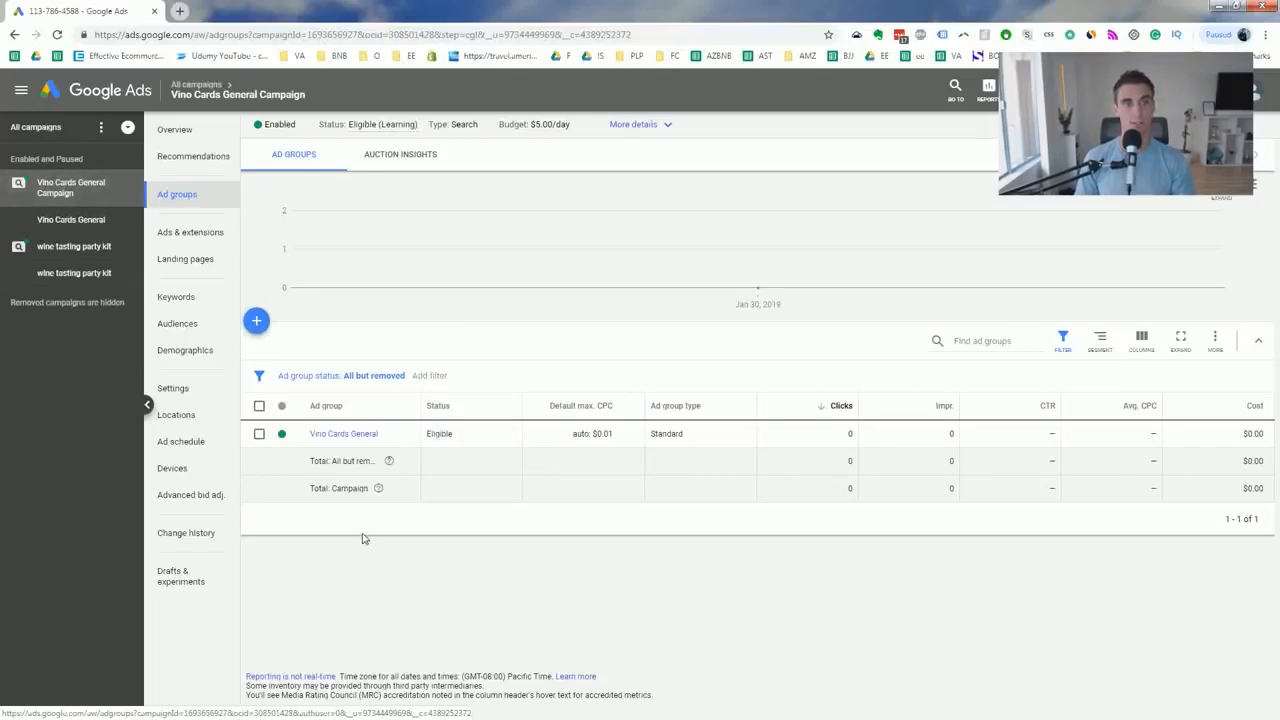
{"action": "left_click", "coordinate": [178, 470]}
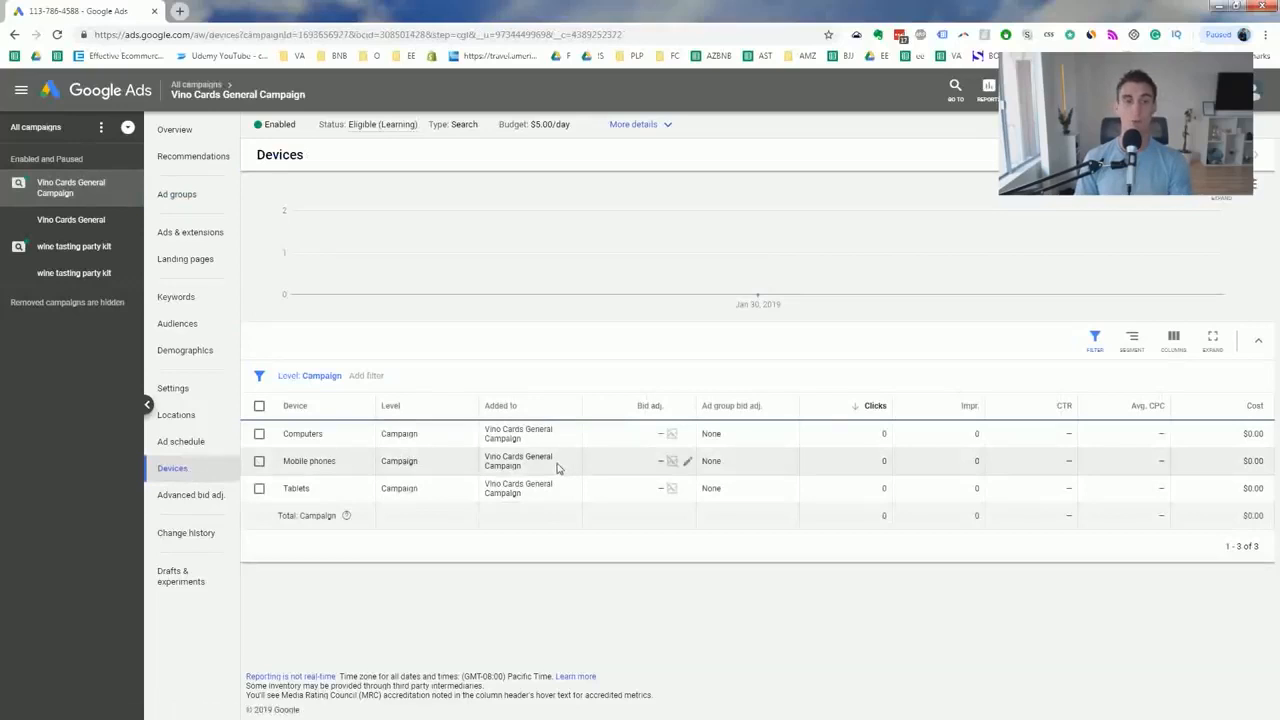
{"action": "left_click", "coordinate": [688, 463]}
{"action": "left_click", "coordinate": [617, 490]}
{"action": "left_click", "coordinate": [624, 526]}
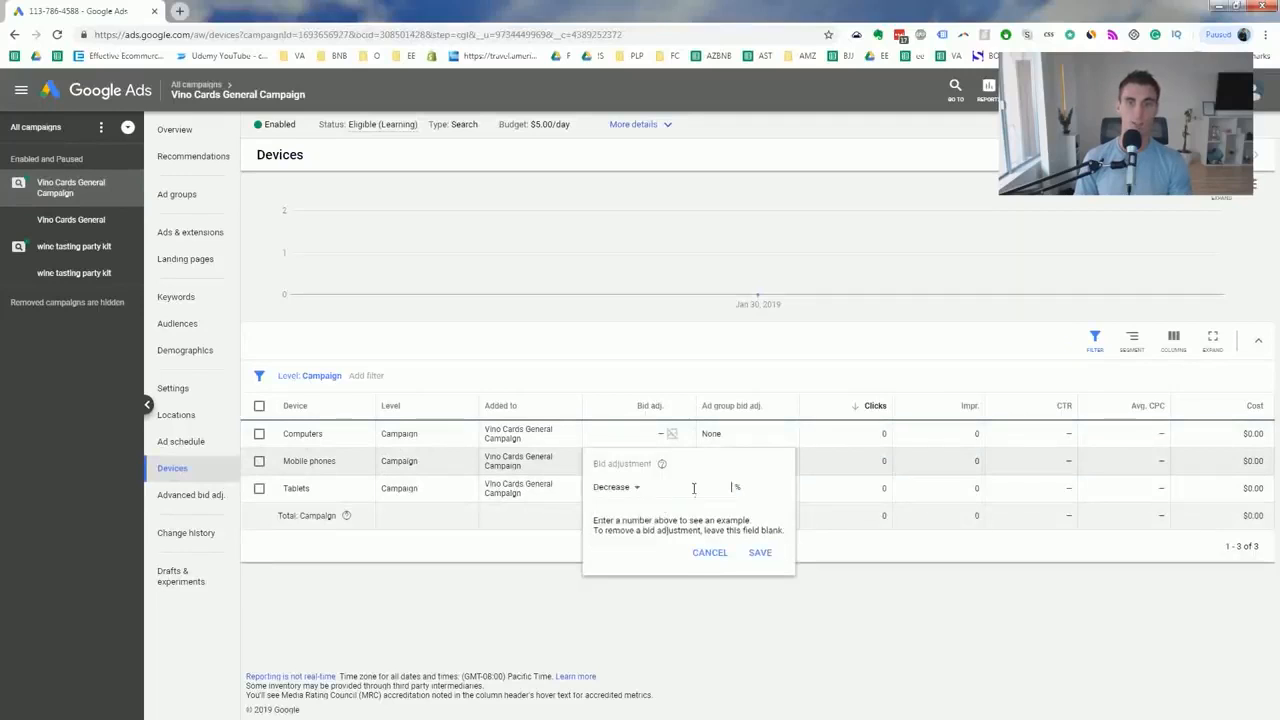
{"action": "type", "text": "100"}
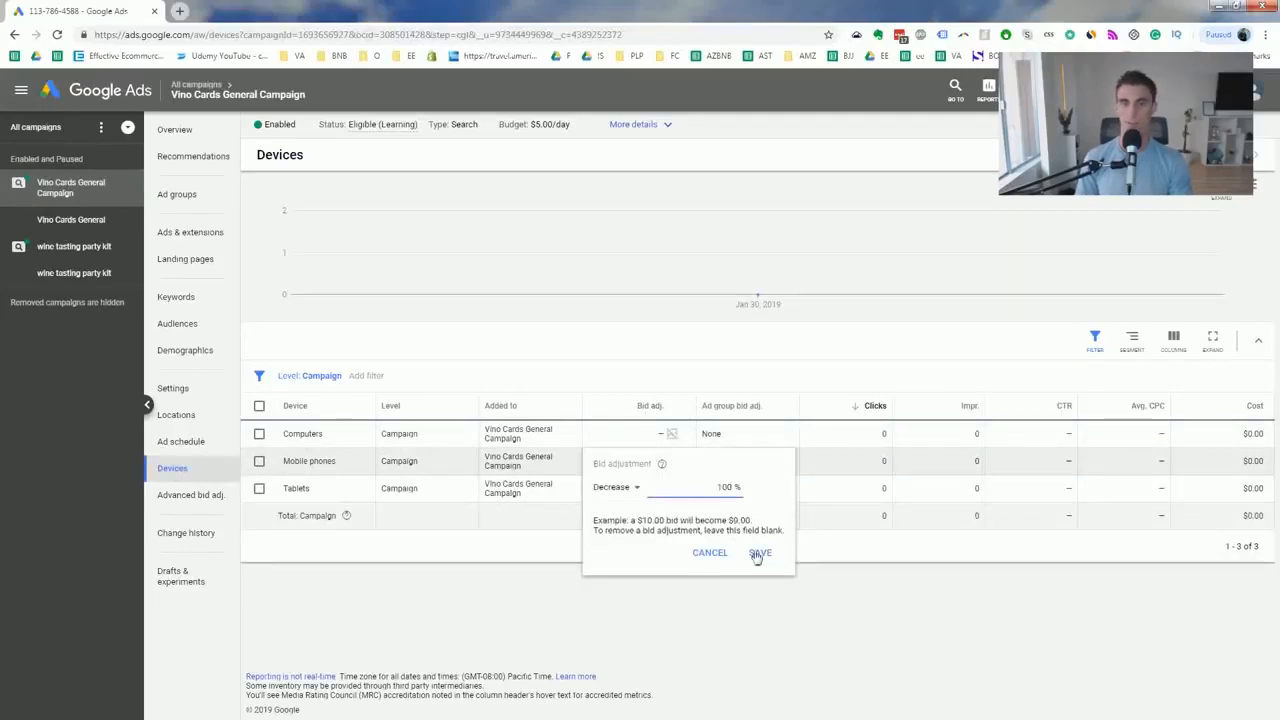
{"action": "left_click", "coordinate": [760, 552]}
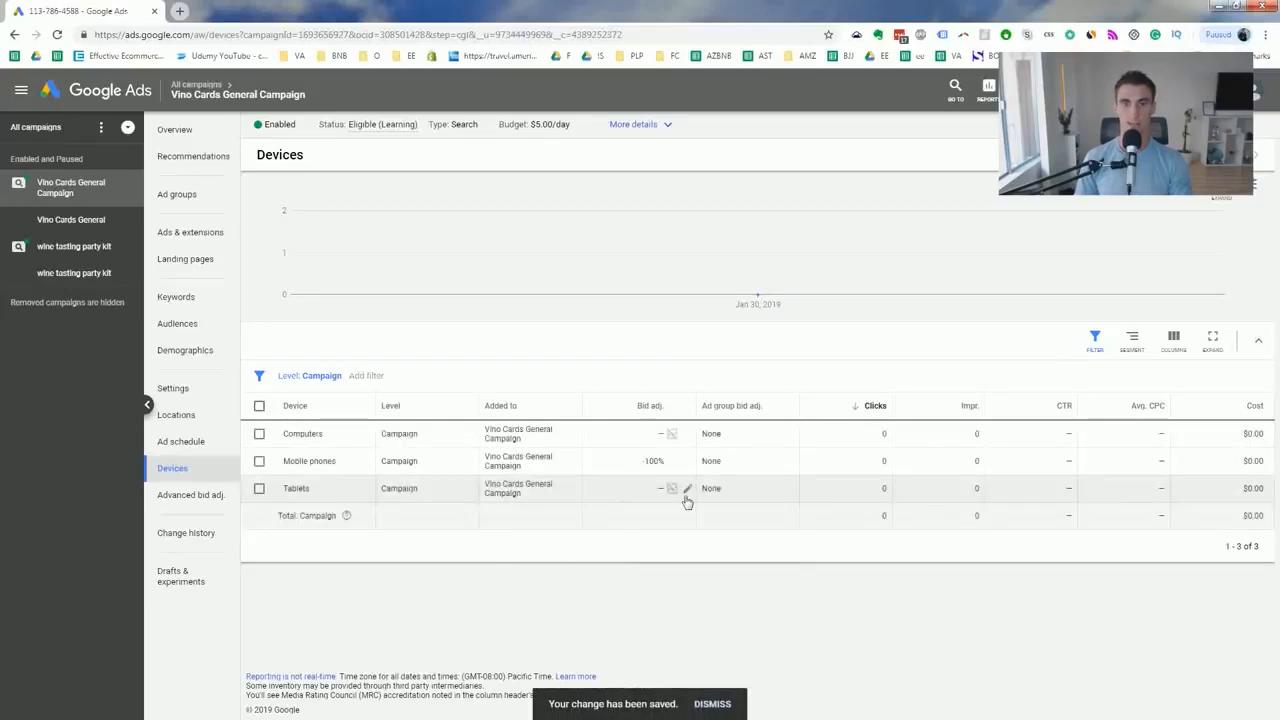
Decrease the bid adjustment for tablets by 100% in the same campaign and save it
{"action": "left_click", "coordinate": [687, 488]}
{"action": "left_click", "coordinate": [605, 515]}
{"action": "left_click", "coordinate": [629, 552]}
{"action": "left_click", "coordinate": [696, 513]}
{"action": "type", "text": "100"}
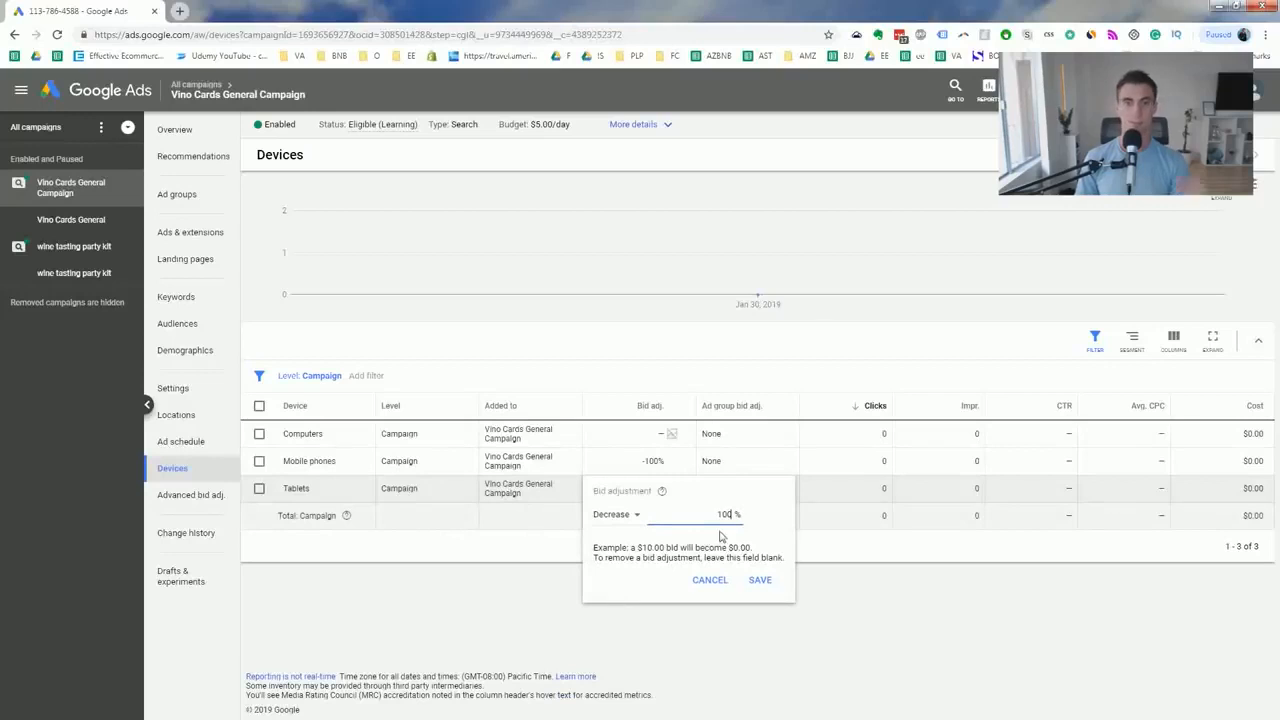
{"action": "left_click", "coordinate": [770, 585]}
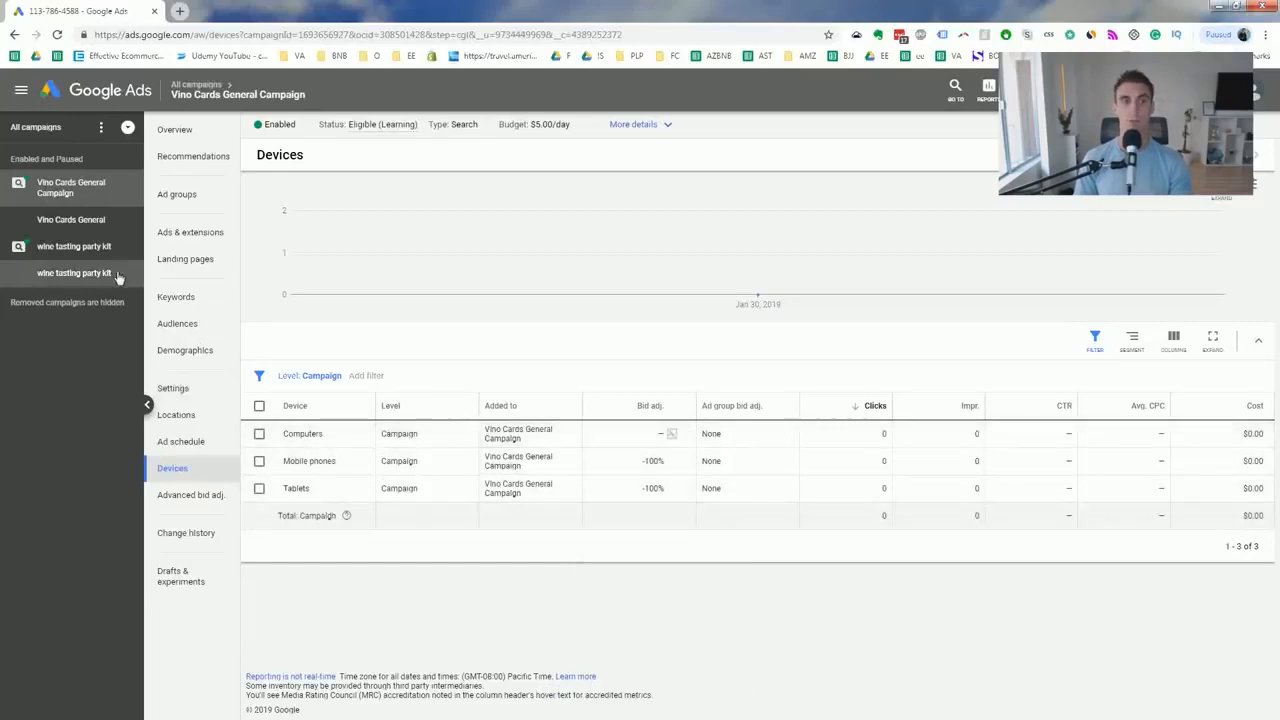
Select both campaigns in the all-campaigns list and pause them
{"action": "left_click", "coordinate": [44, 188]}
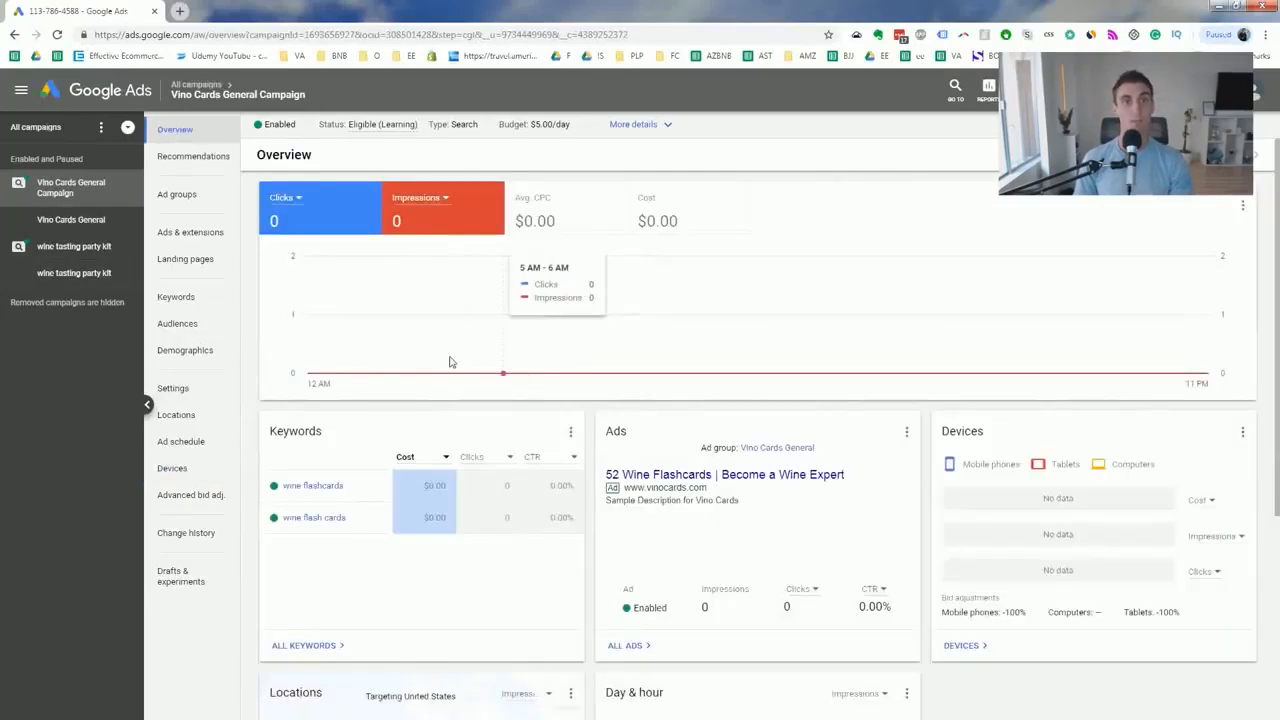
{"action": "left_click", "coordinate": [44, 137]}
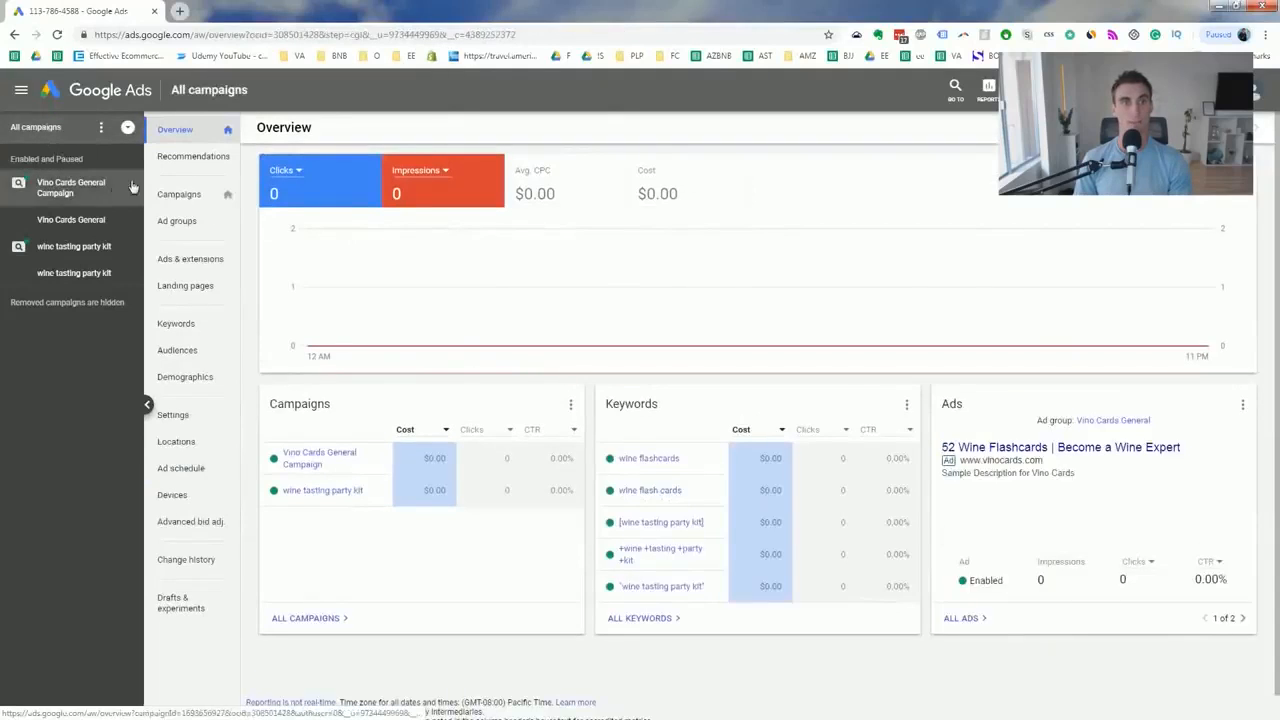
{"action": "left_click", "coordinate": [179, 194]}
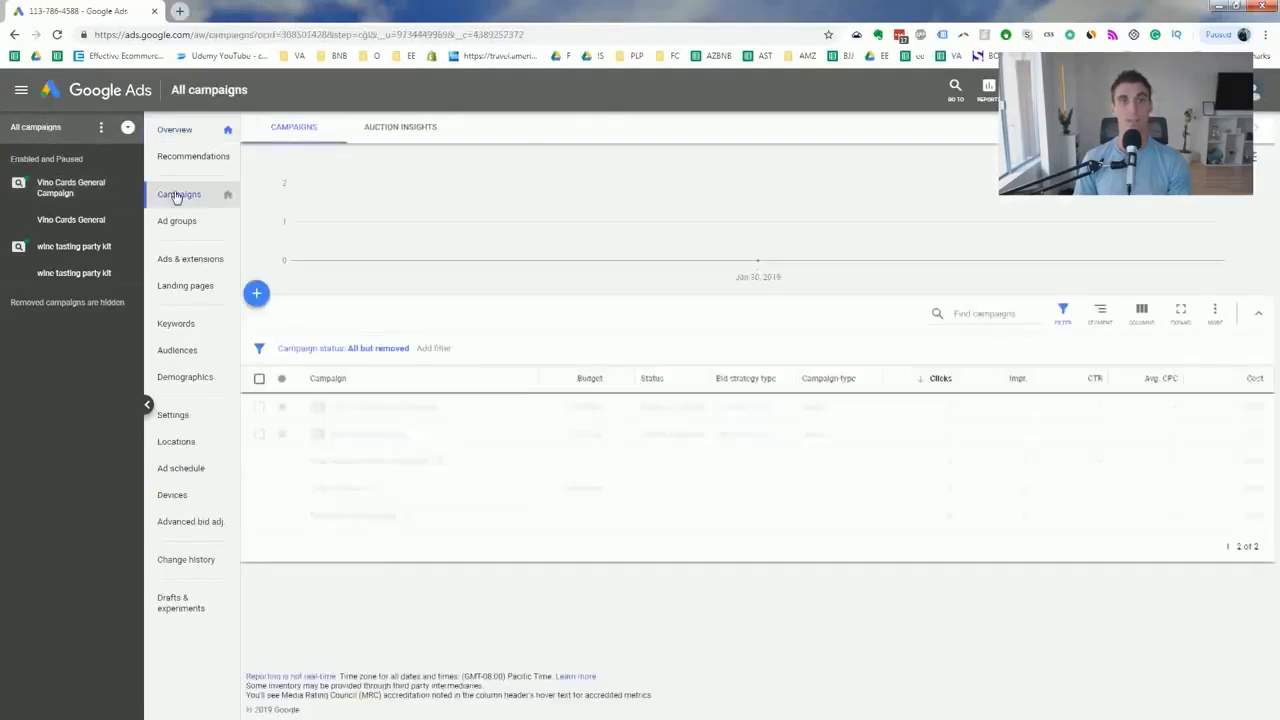
{"action": "left_click", "coordinate": [259, 378]}
{"action": "left_click", "coordinate": [346, 314]}
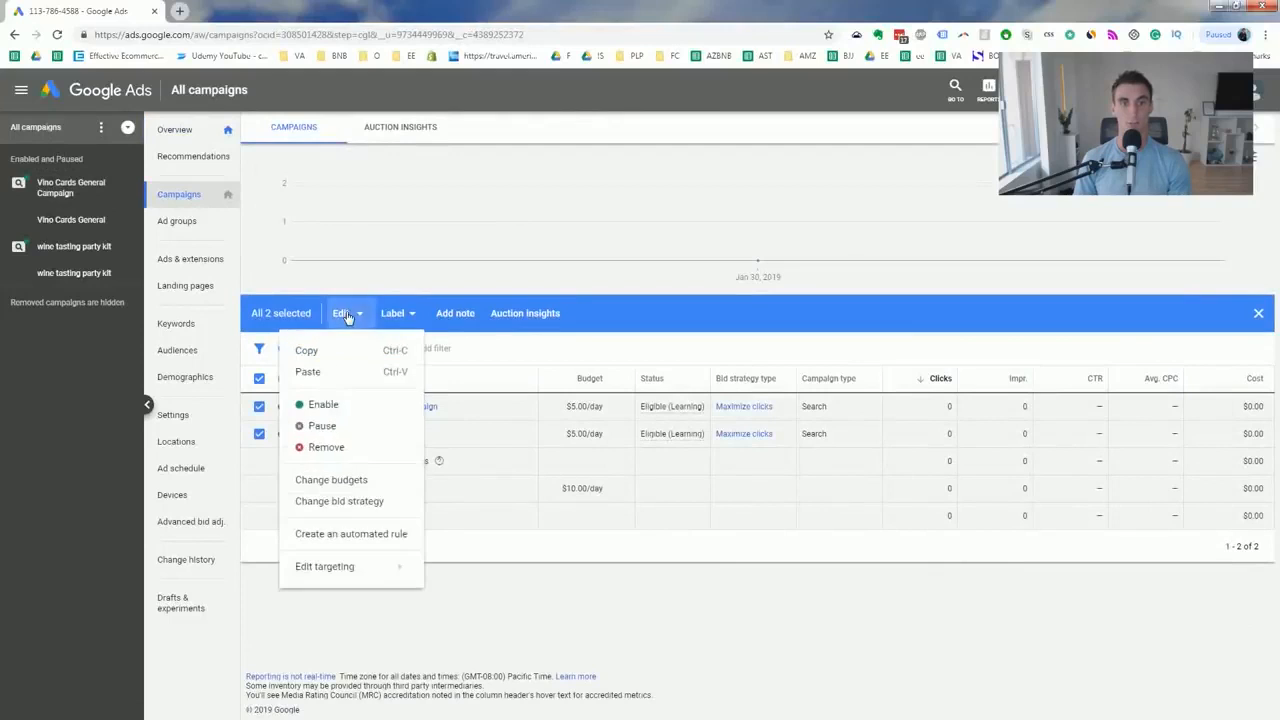
{"action": "left_click", "coordinate": [338, 437]}
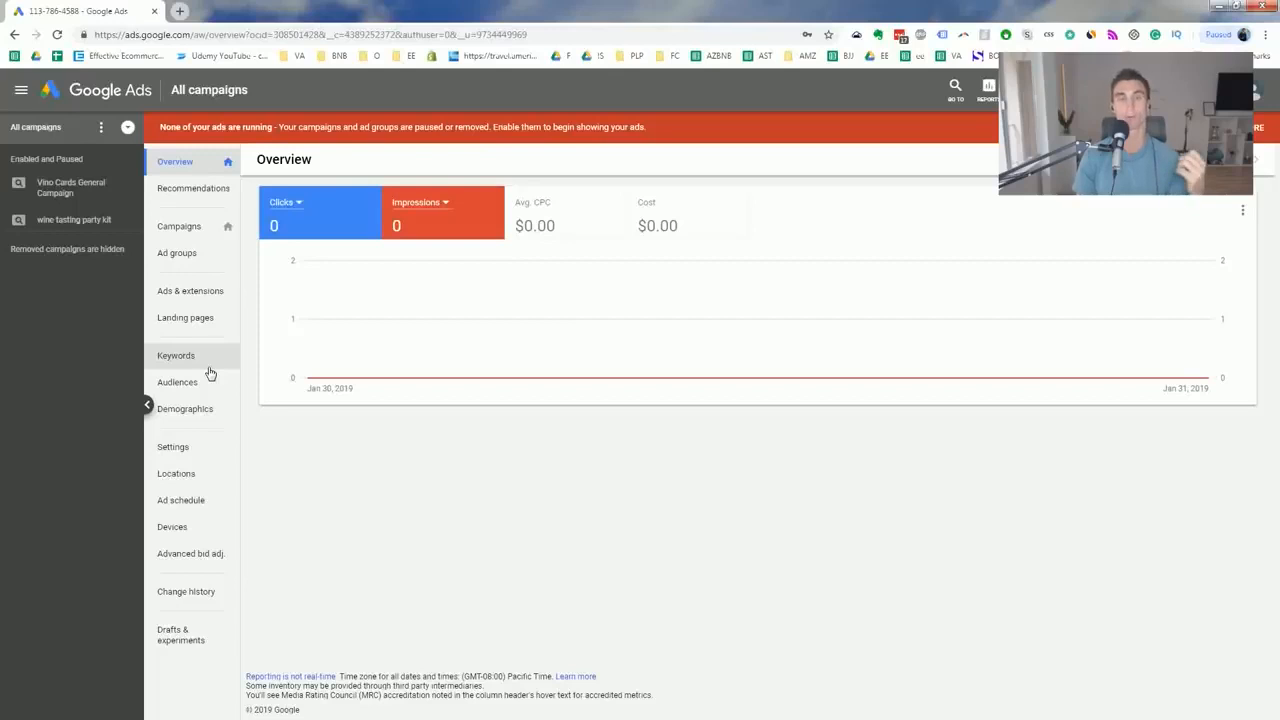
Enter discount, target, walmart and amazon as negative keywords for the wine tasting party kit campaign
{"action": "left_click", "coordinate": [92, 221]}
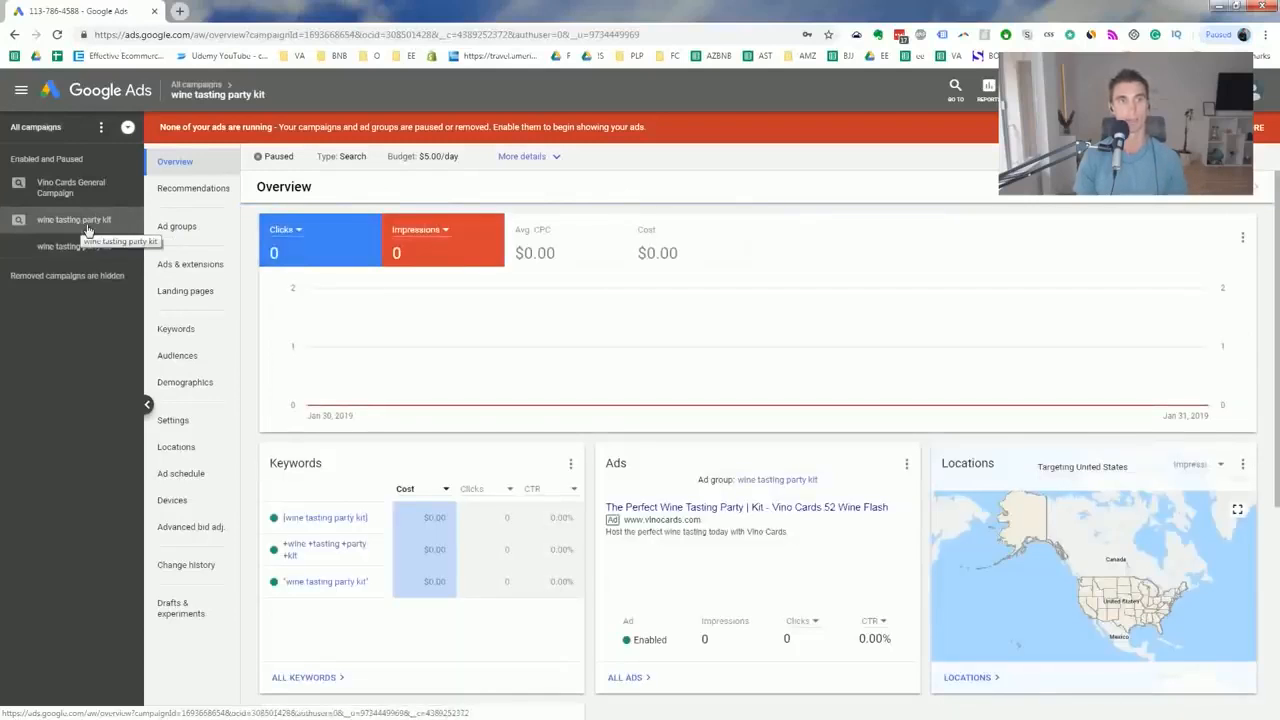
{"action": "left_click", "coordinate": [180, 332]}
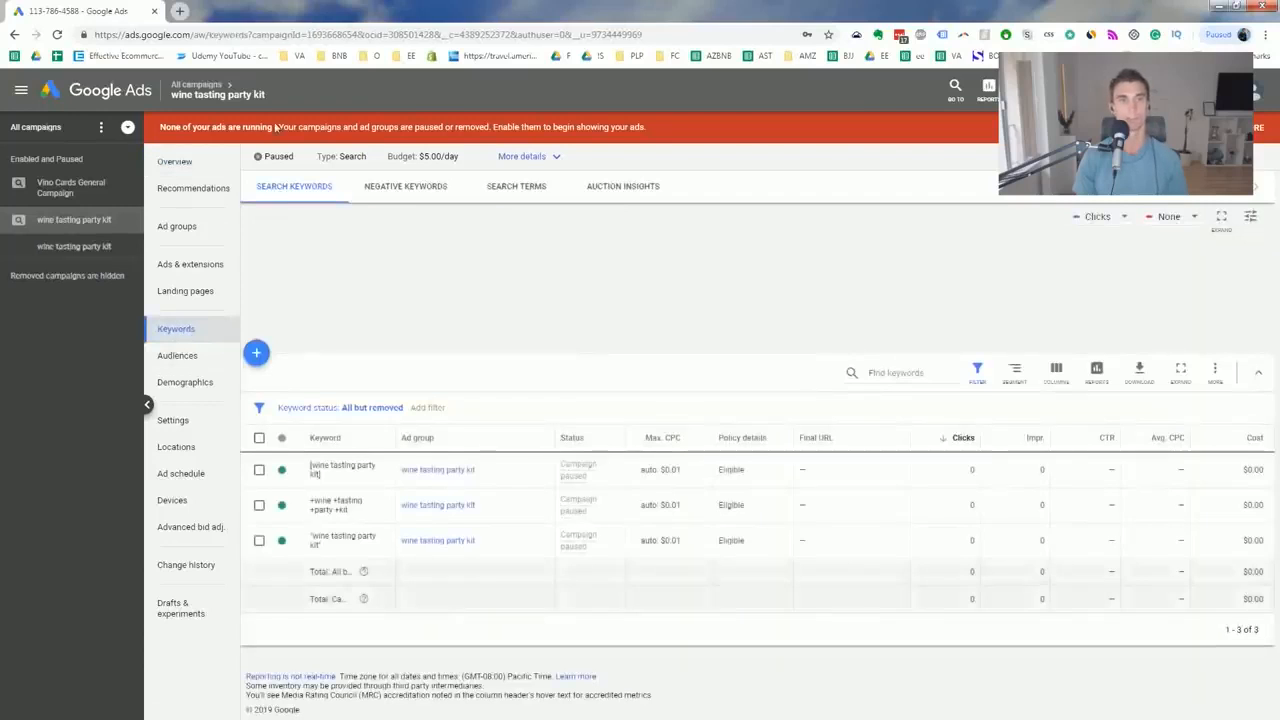
{"action": "left_click", "coordinate": [415, 196]}
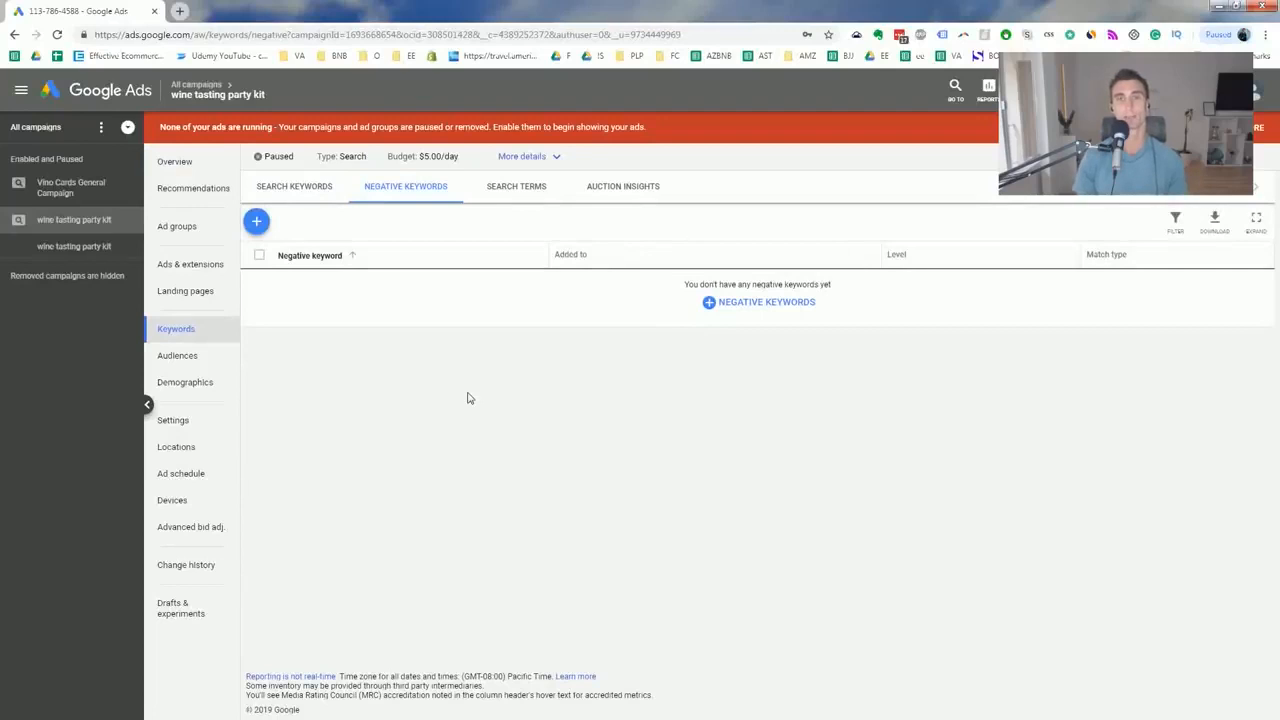
{"action": "left_click", "coordinate": [757, 306]}
{"action": "left_click", "coordinate": [394, 413]}
{"action": "type", "text": "discount"}
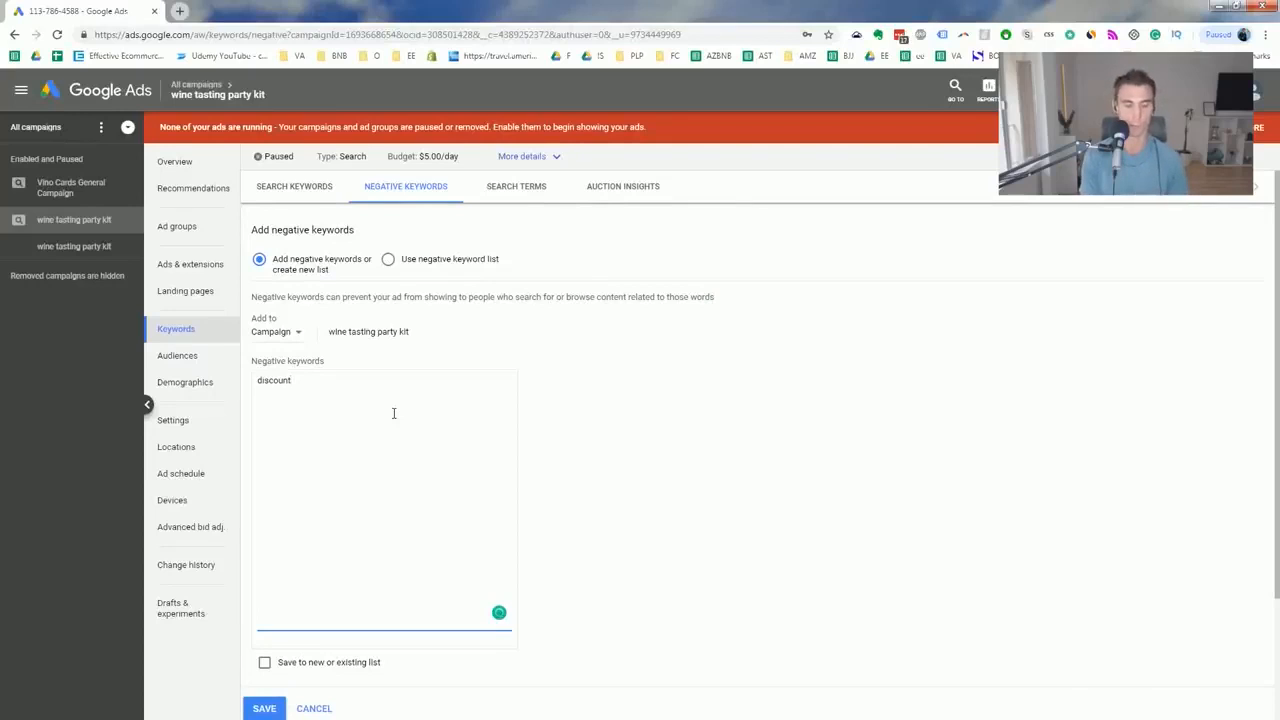
{"action": "type", "text": "almart amazo"}
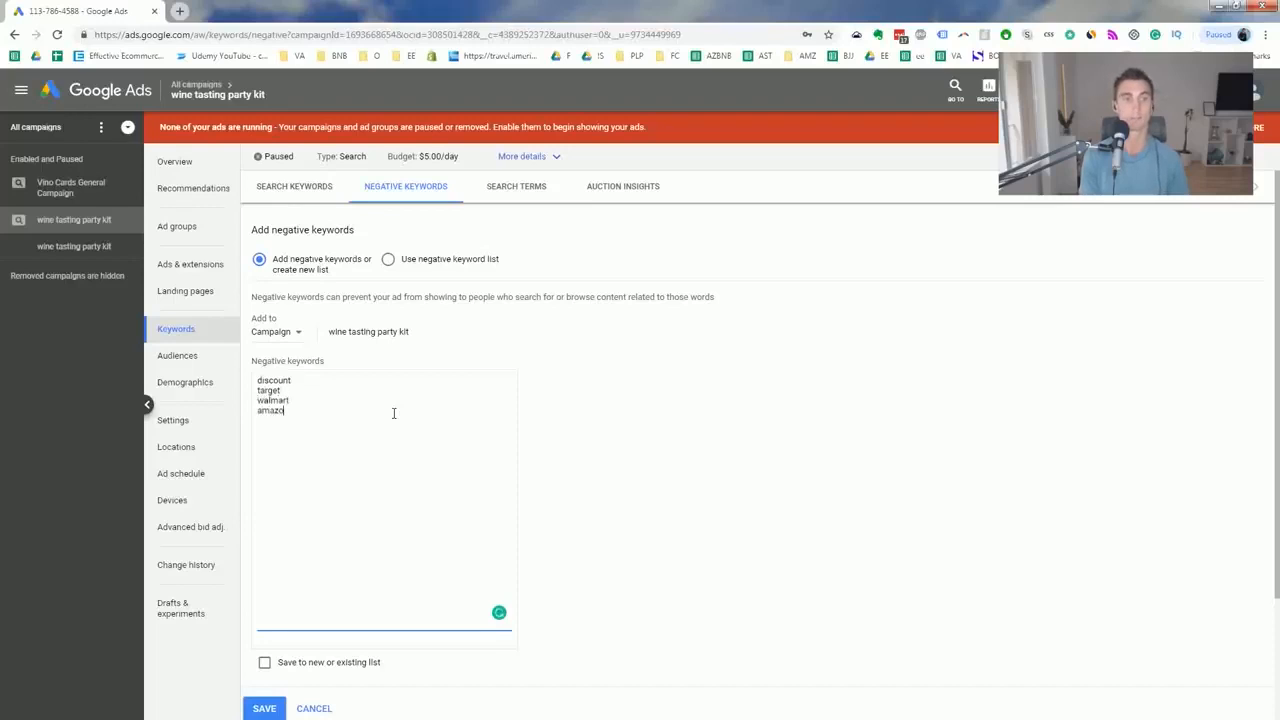
{"action": "type", "text": "n"}
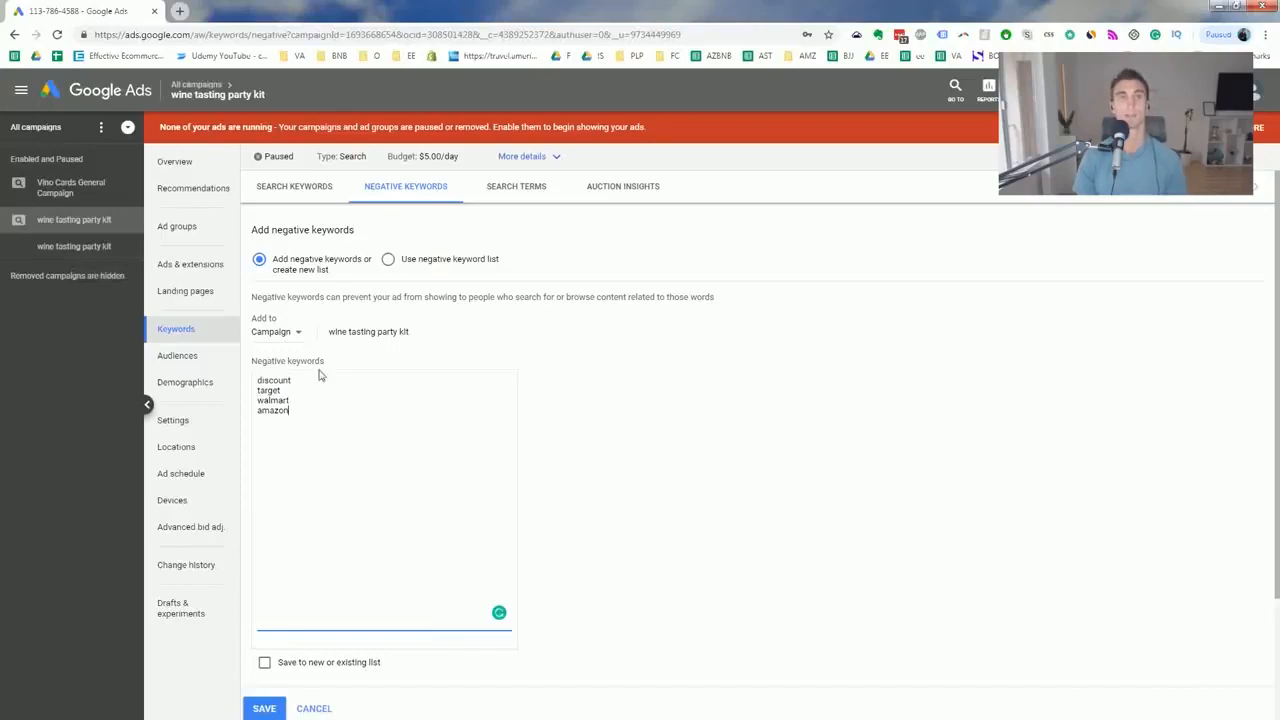
Open Ubersuggest in a new browser tab and look up the keyword "wine tasting party kit"
{"action": "left_click", "coordinate": [180, 9]}
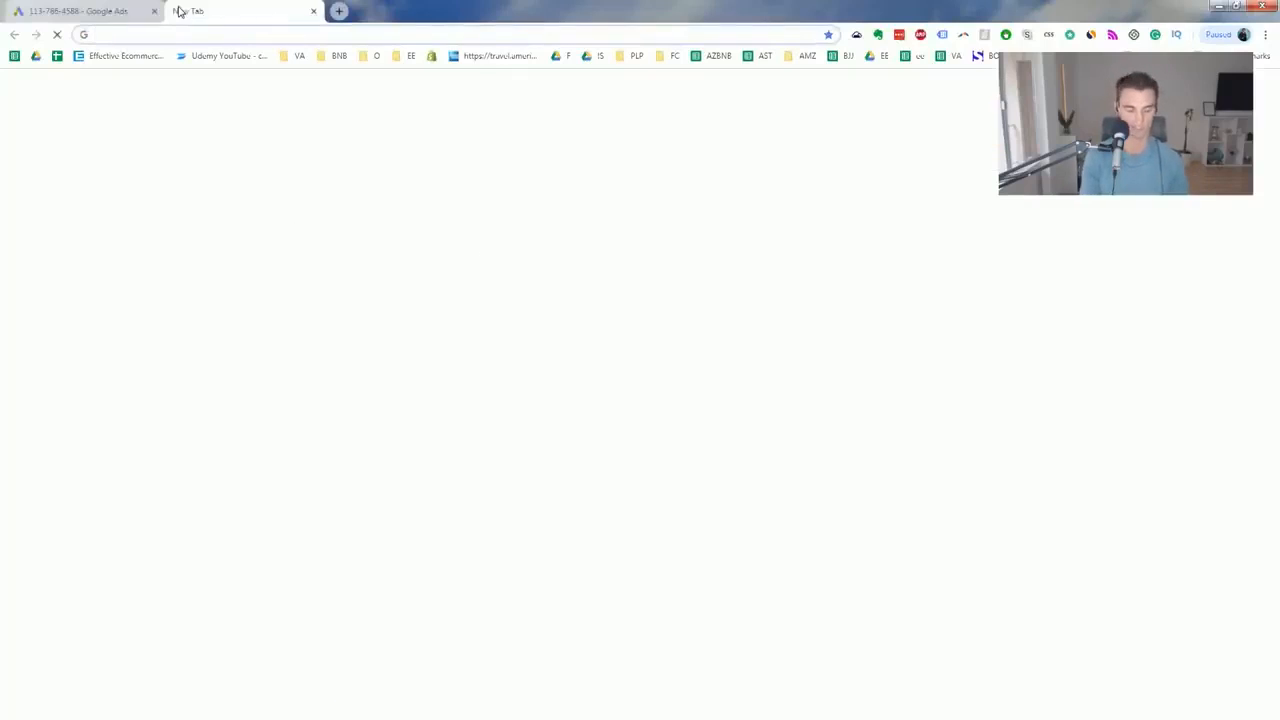
{"action": "type", "text": "ubers"}
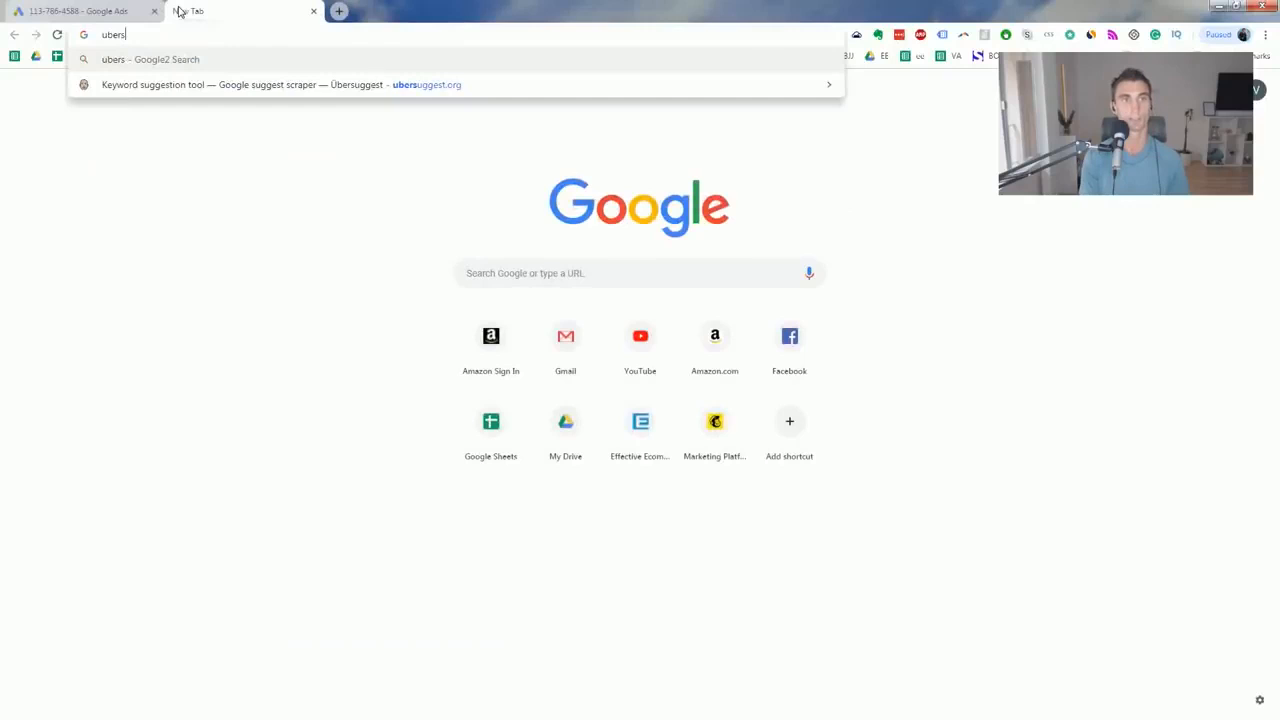
{"action": "key", "text": "Return"}
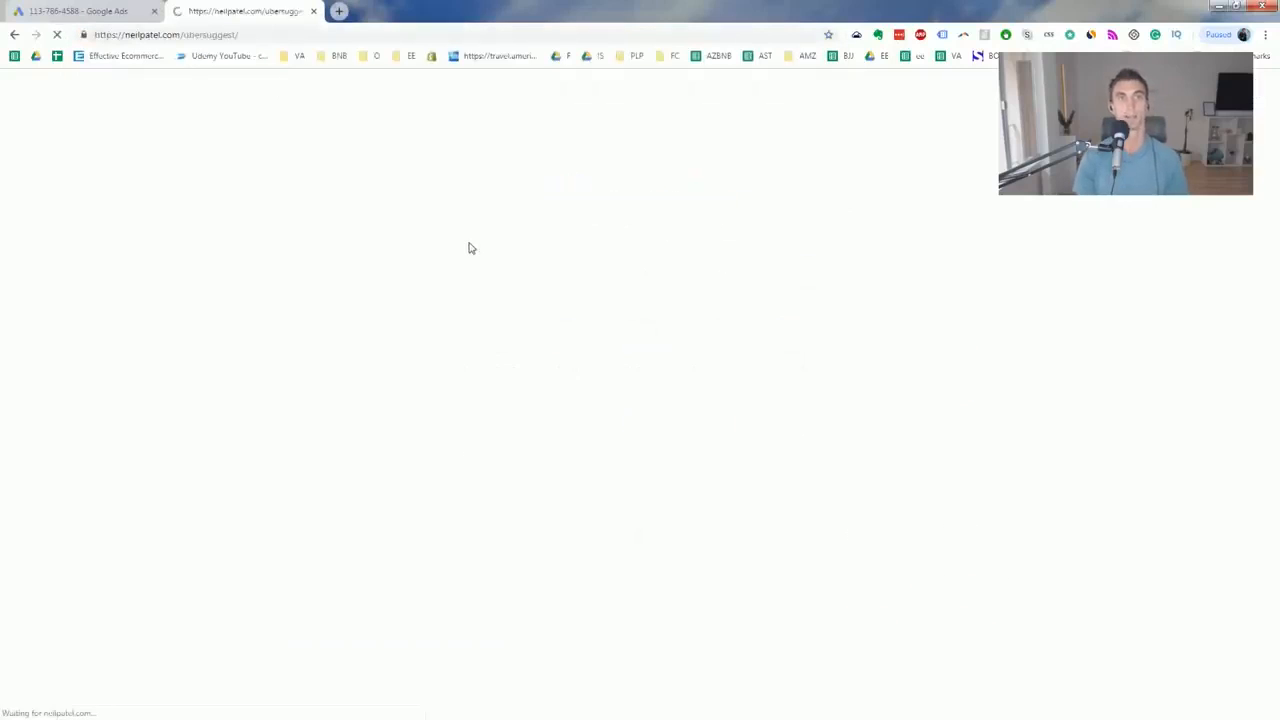
{"action": "left_click", "coordinate": [419, 371]}
{"action": "type", "text": "wine tasting party kit"}
{"action": "key", "text": "Return"}
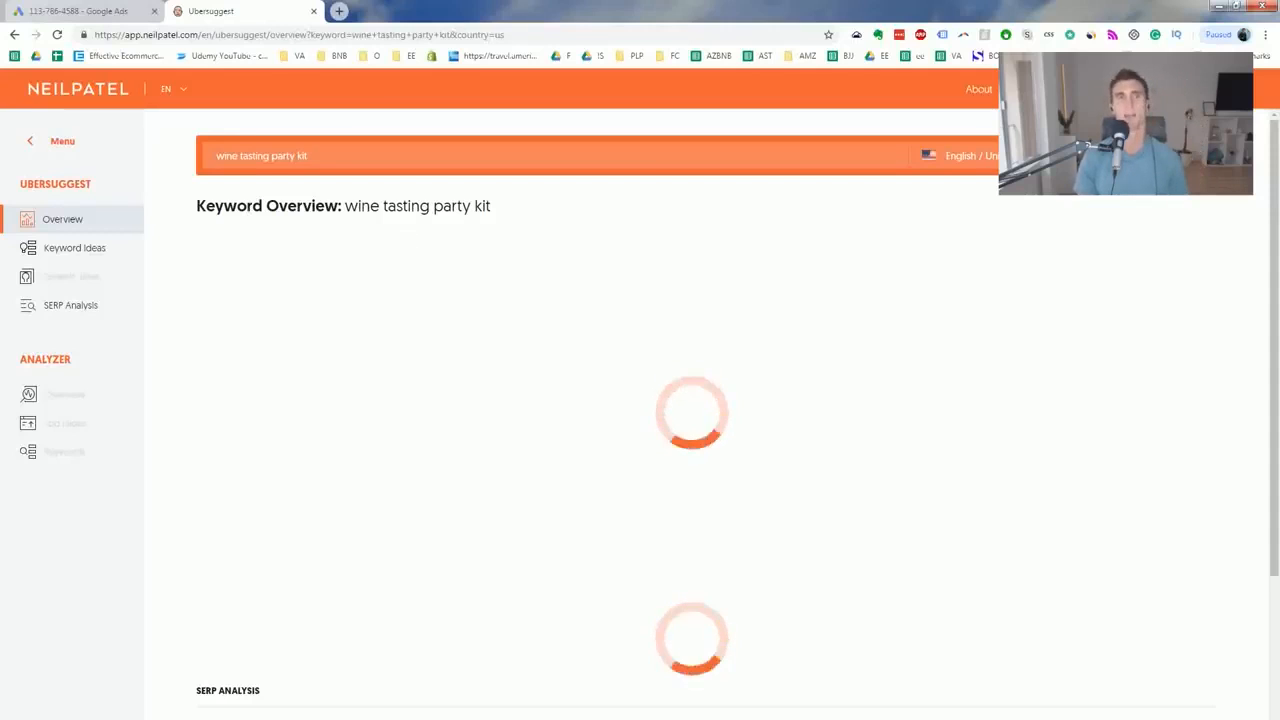
Return to Google Ads, close Ubersuggest, and save the campaign's negative keywords
{"action": "left_click", "coordinate": [90, 12]}
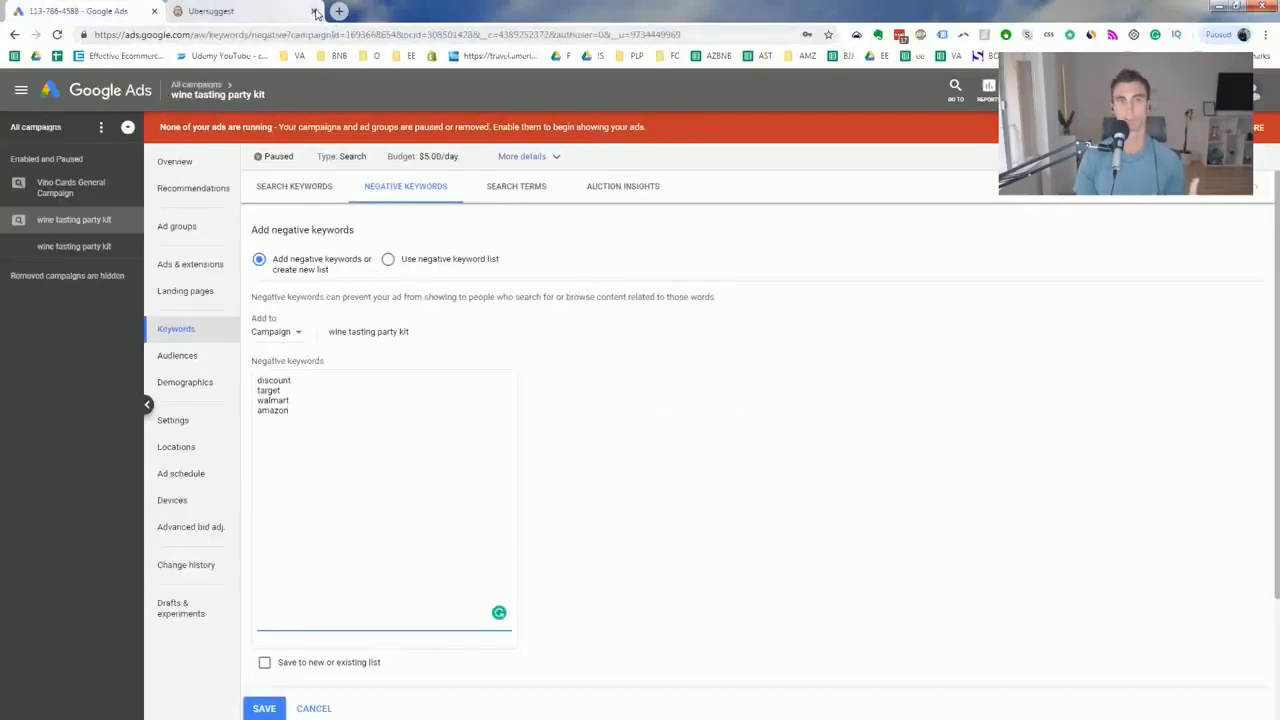
{"action": "left_click", "coordinate": [315, 12]}
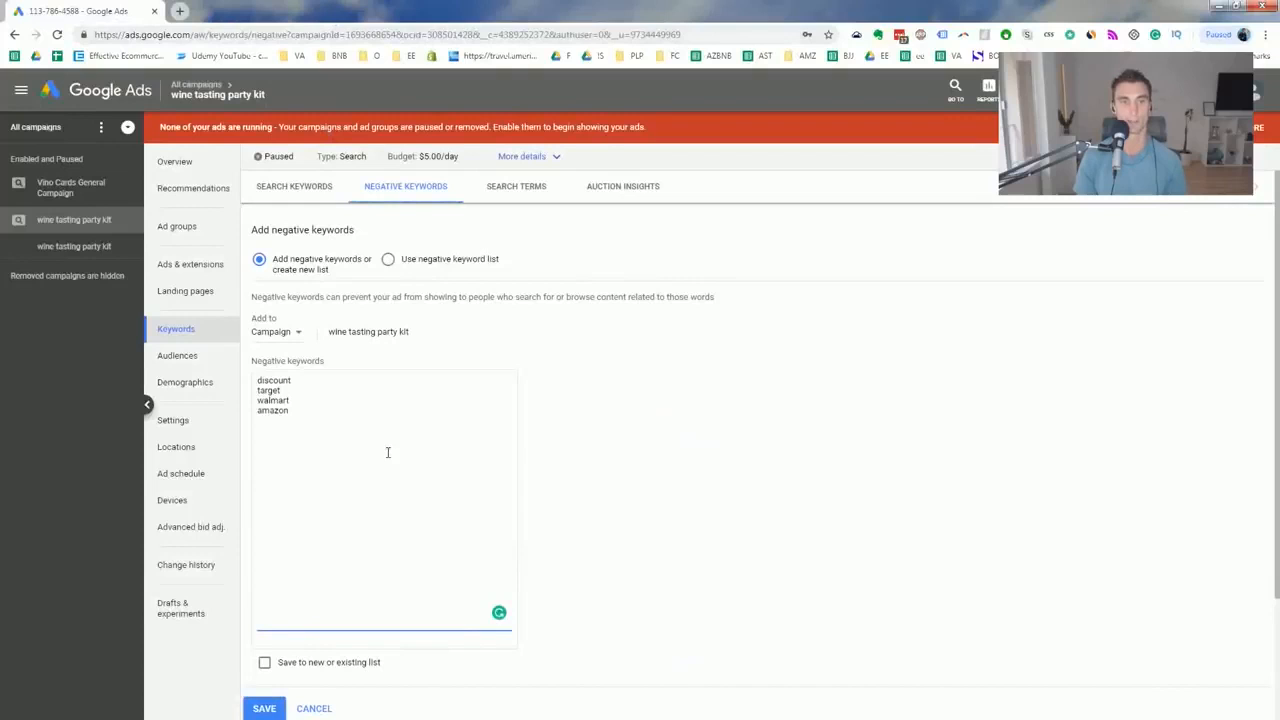
{"action": "scroll", "coordinate": [246, 651], "scroll_direction": "down", "scroll_amount": 2}
{"action": "left_click", "coordinate": [264, 604]}
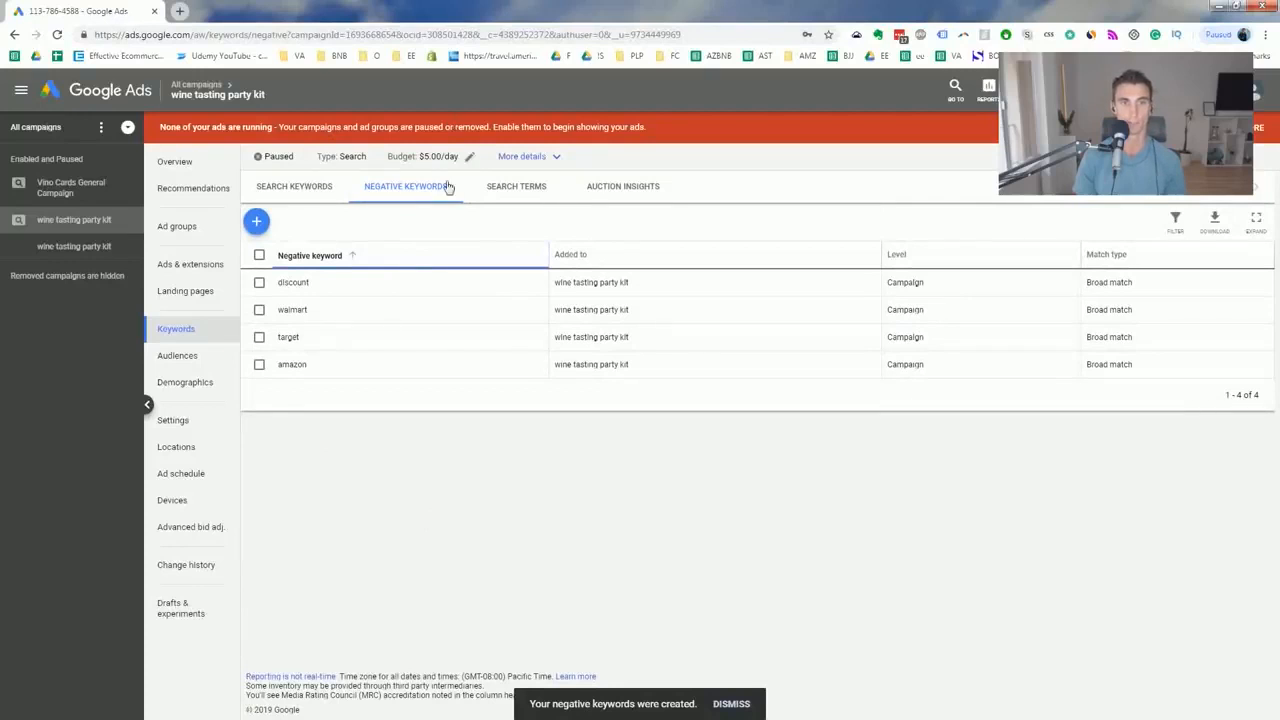
Start a new shared negative keyword list named "Common Negative Keywords"
{"action": "left_click", "coordinate": [1021, 88]}
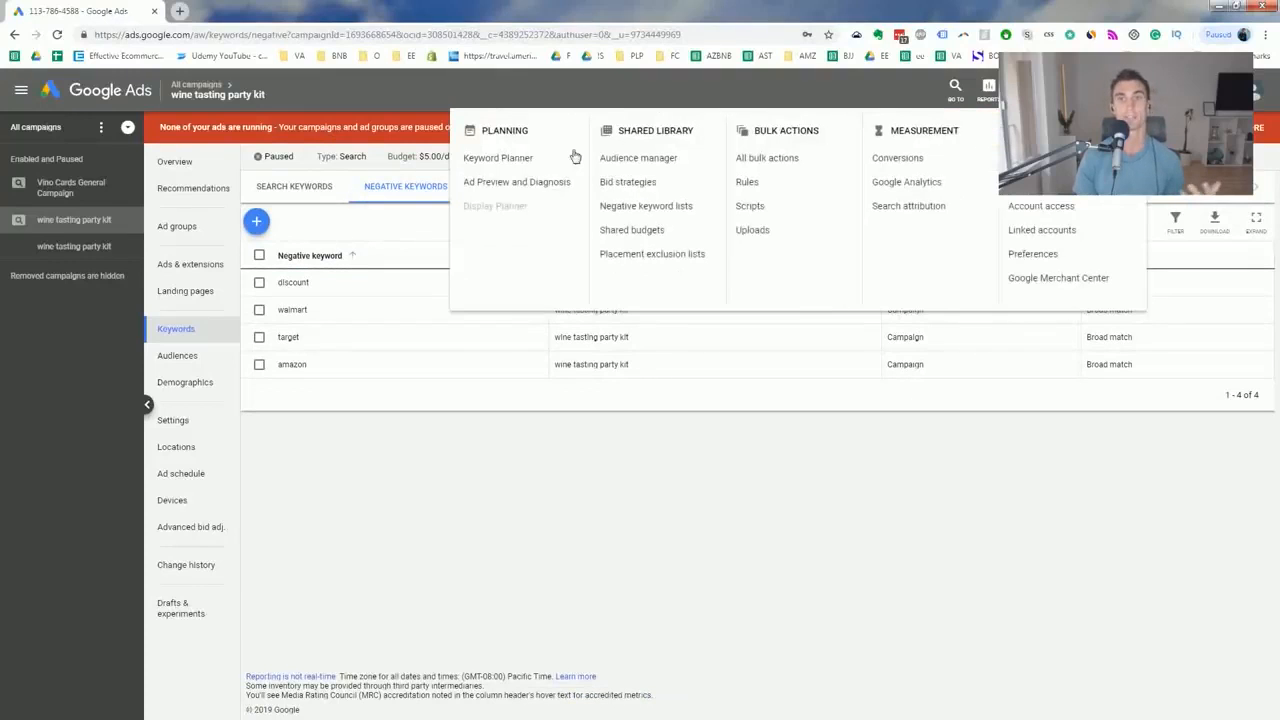
{"action": "left_click", "coordinate": [684, 206]}
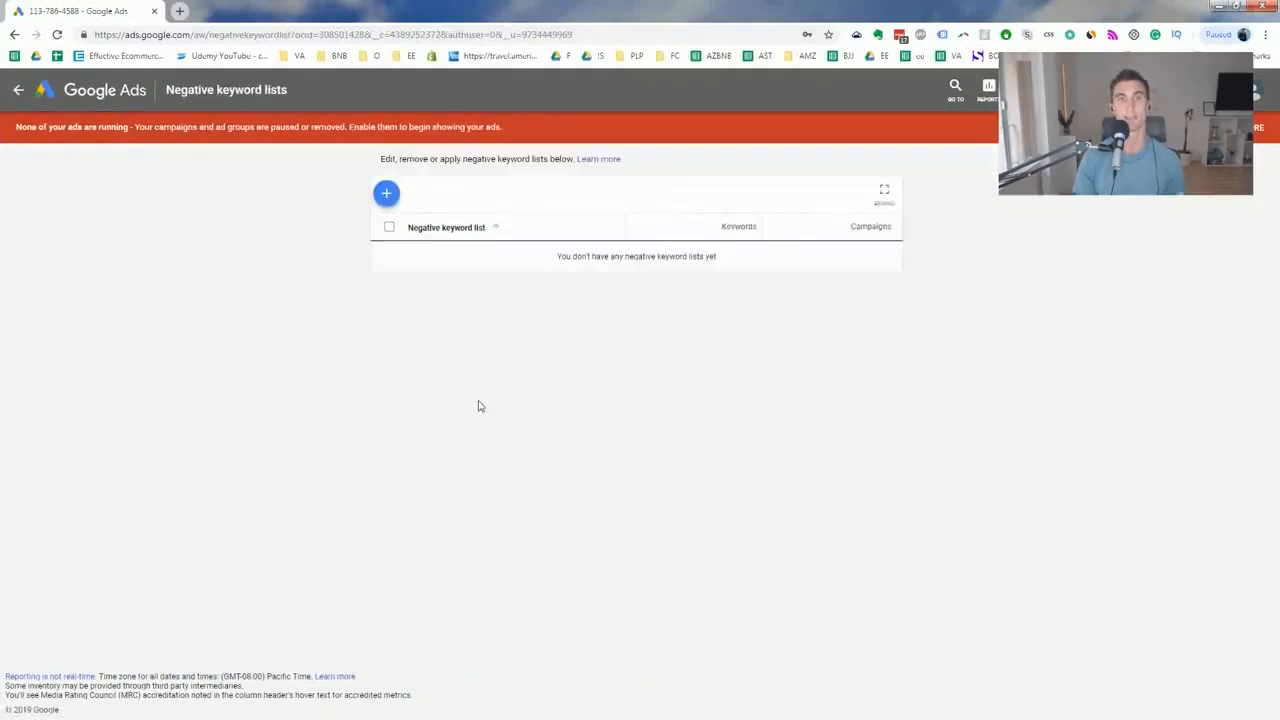
{"action": "left_click", "coordinate": [387, 196]}
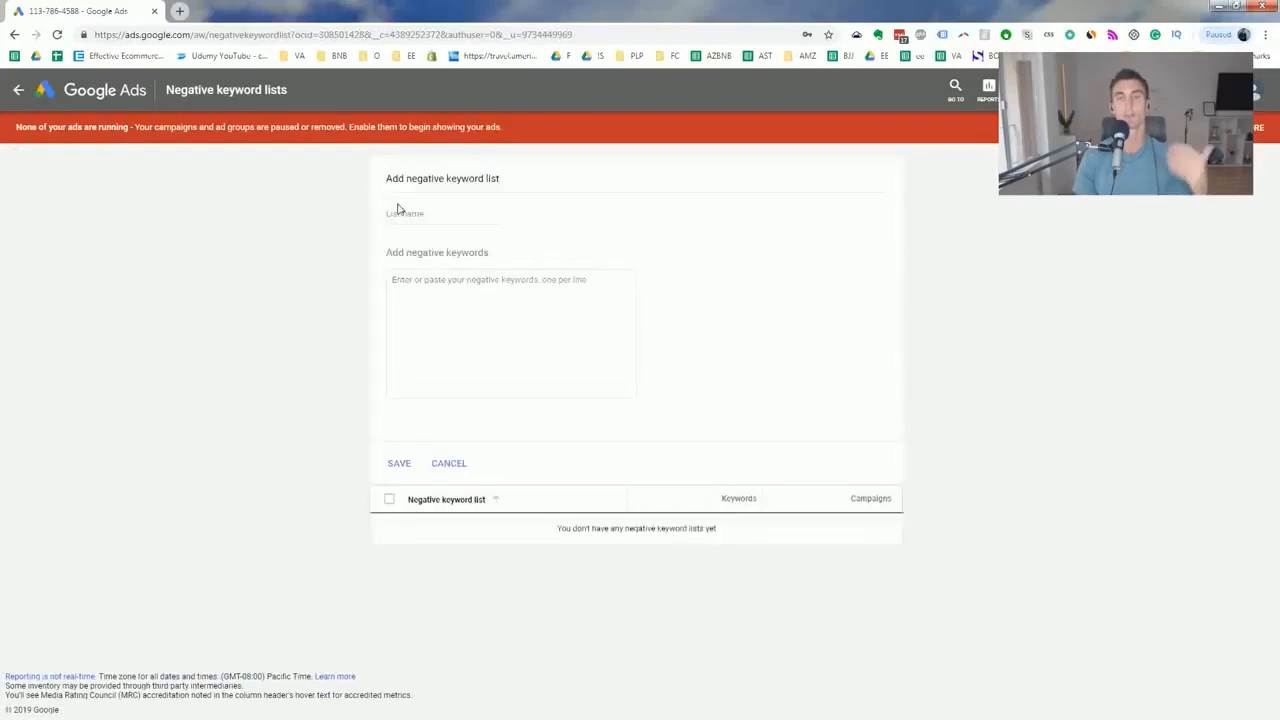
{"action": "left_click", "coordinate": [453, 281]}
{"action": "left_click", "coordinate": [441, 214]}
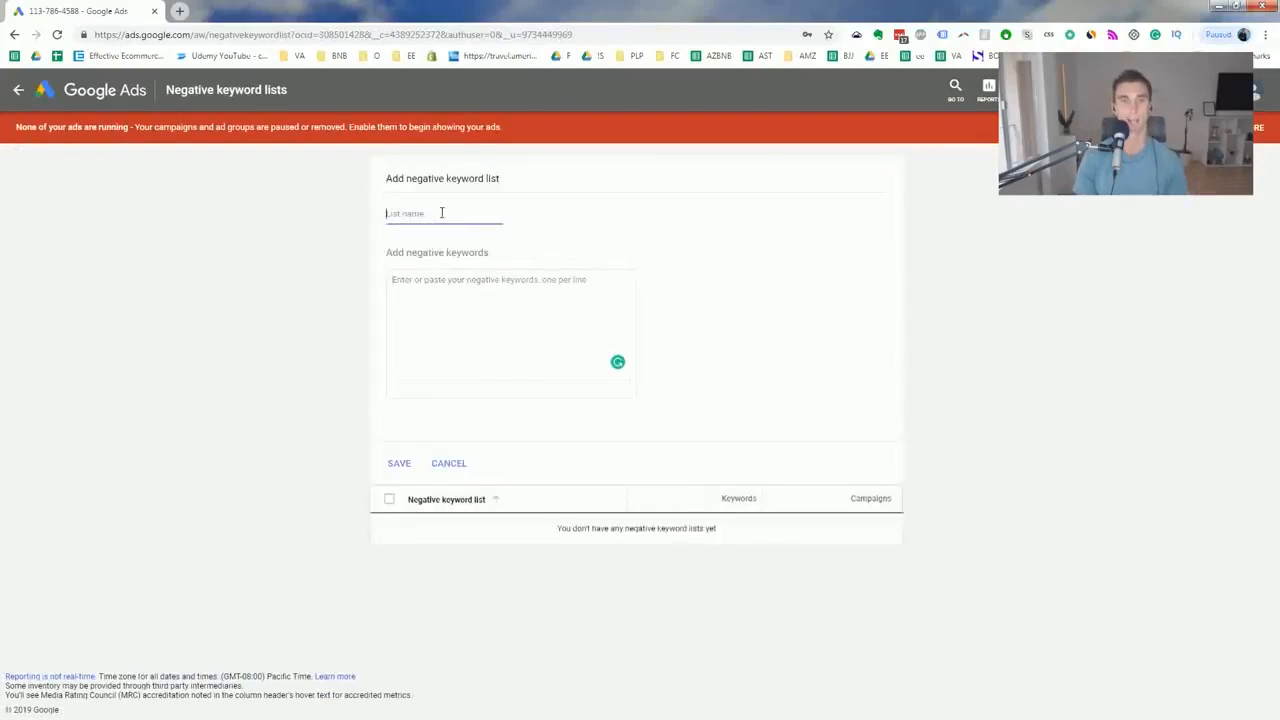
{"action": "type", "text": "Common Negative Keywords"}
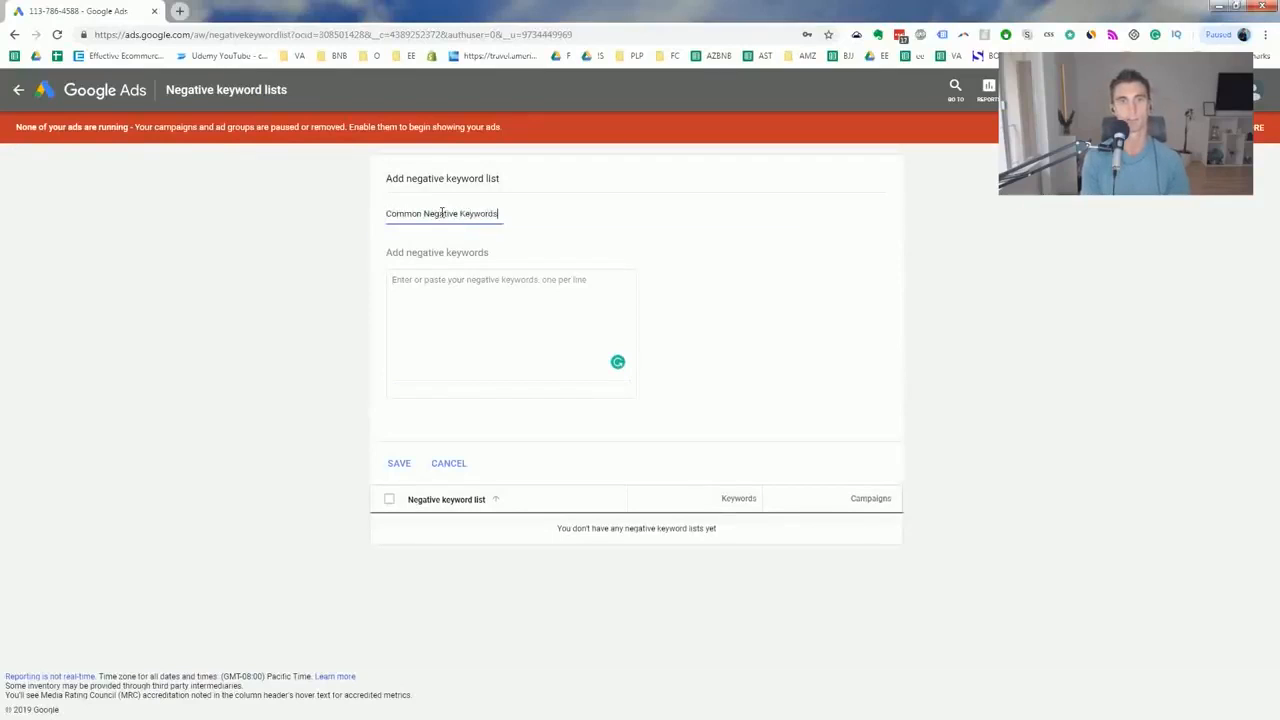
{"action": "key", "text": "Tab"}
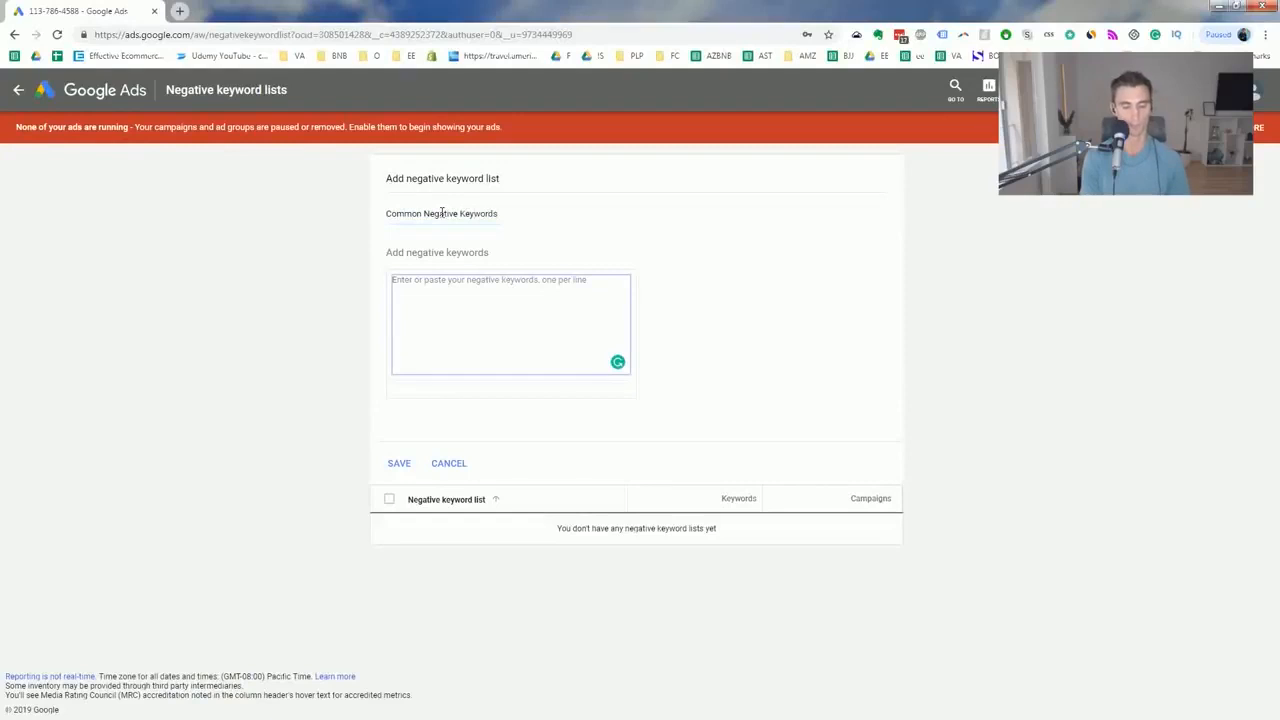
Add target and discount as the list's negative keywords and save the list
{"action": "type", "text": "target"}
{"action": "key", "text": "Return"}
{"action": "type", "text": "discount"}
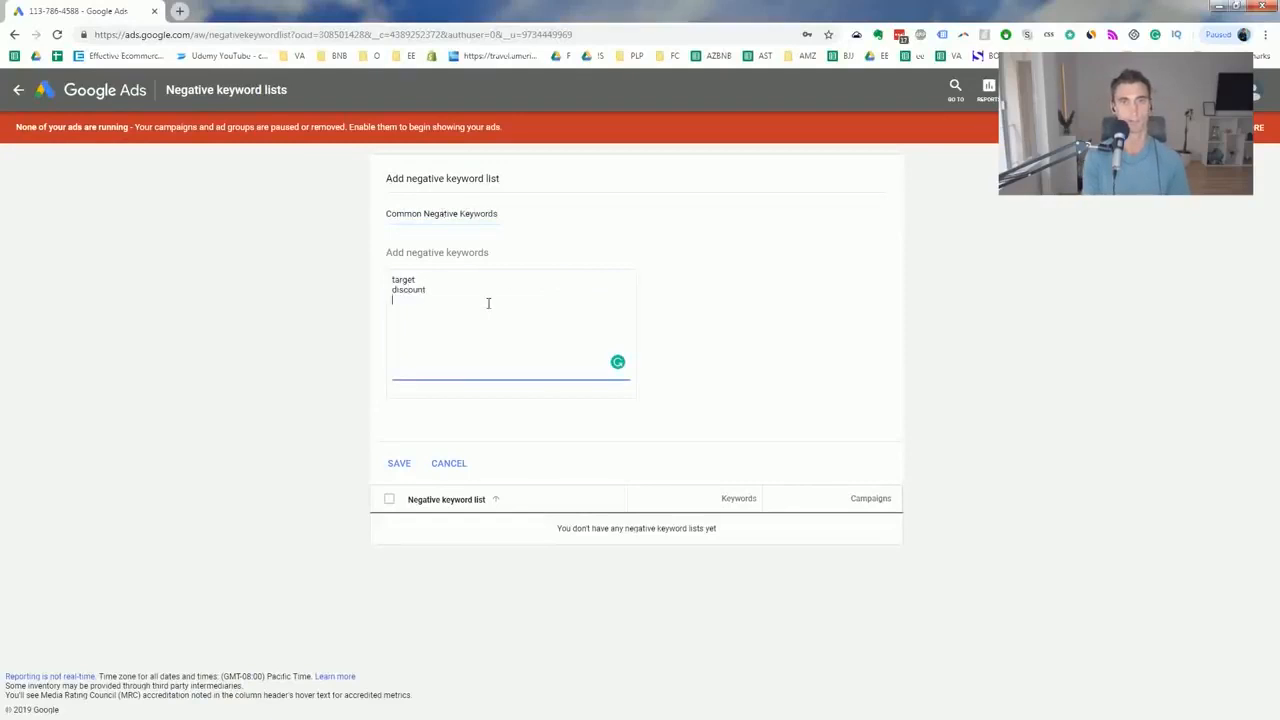
{"action": "left_click", "coordinate": [405, 464]}
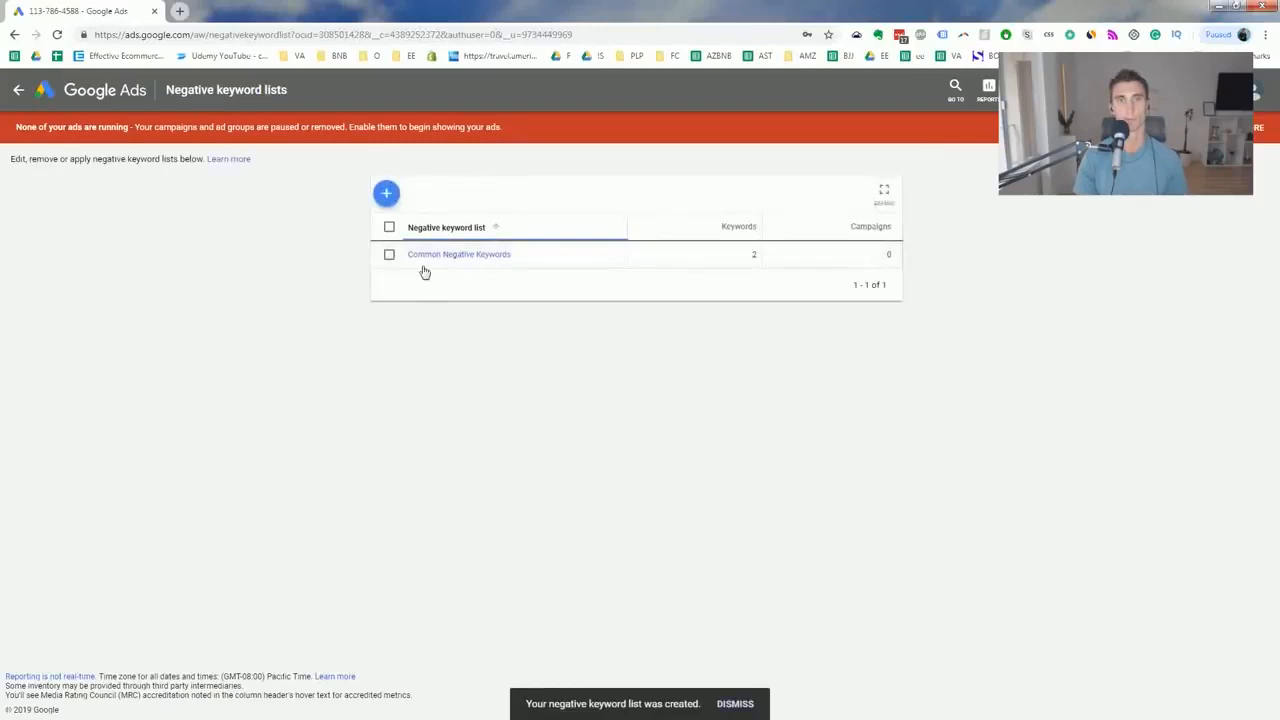
{"action": "left_click", "coordinate": [389, 254]}
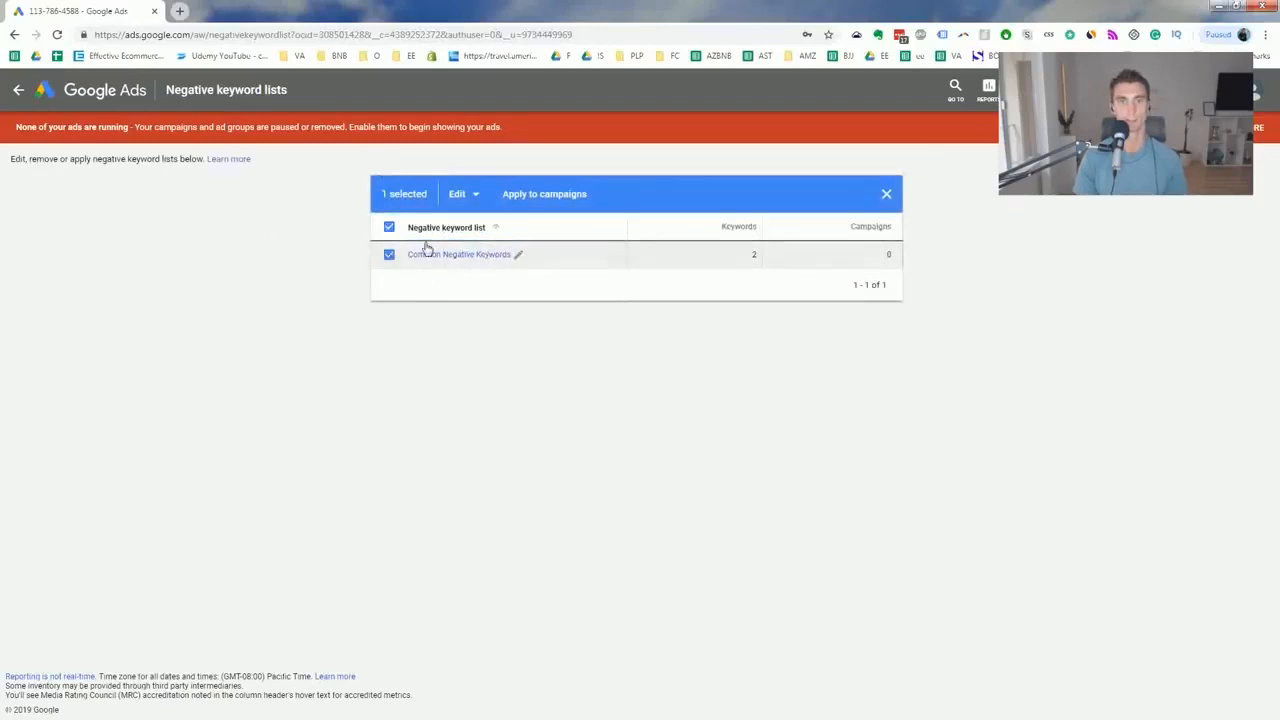
{"action": "left_click", "coordinate": [523, 195]}
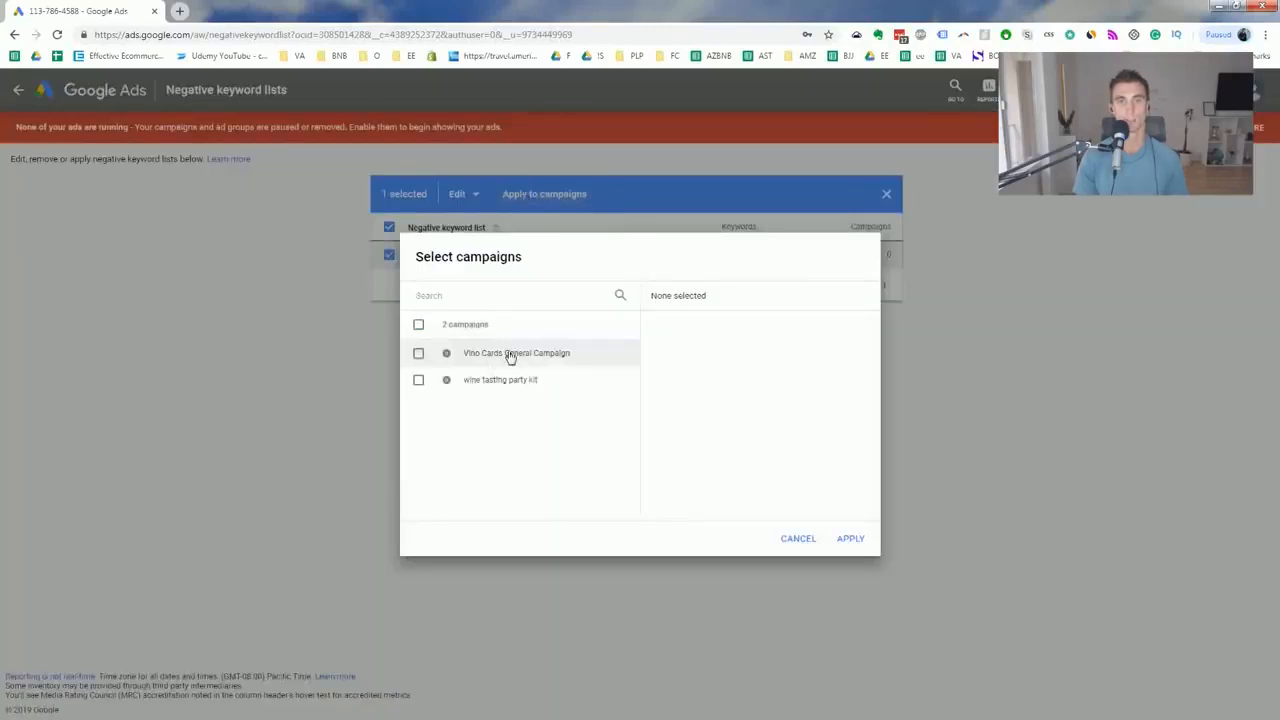
{"action": "left_click", "coordinate": [509, 355]}
{"action": "left_click", "coordinate": [420, 380]}
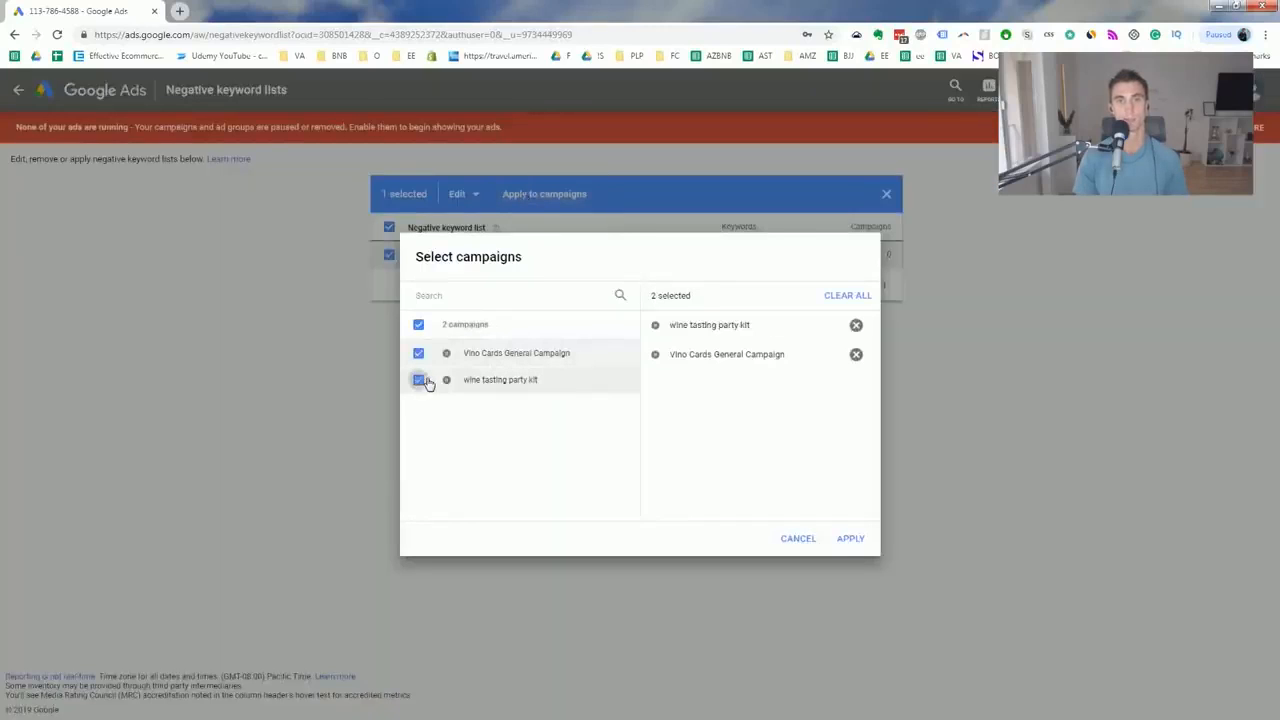
{"action": "left_click", "coordinate": [798, 539]}
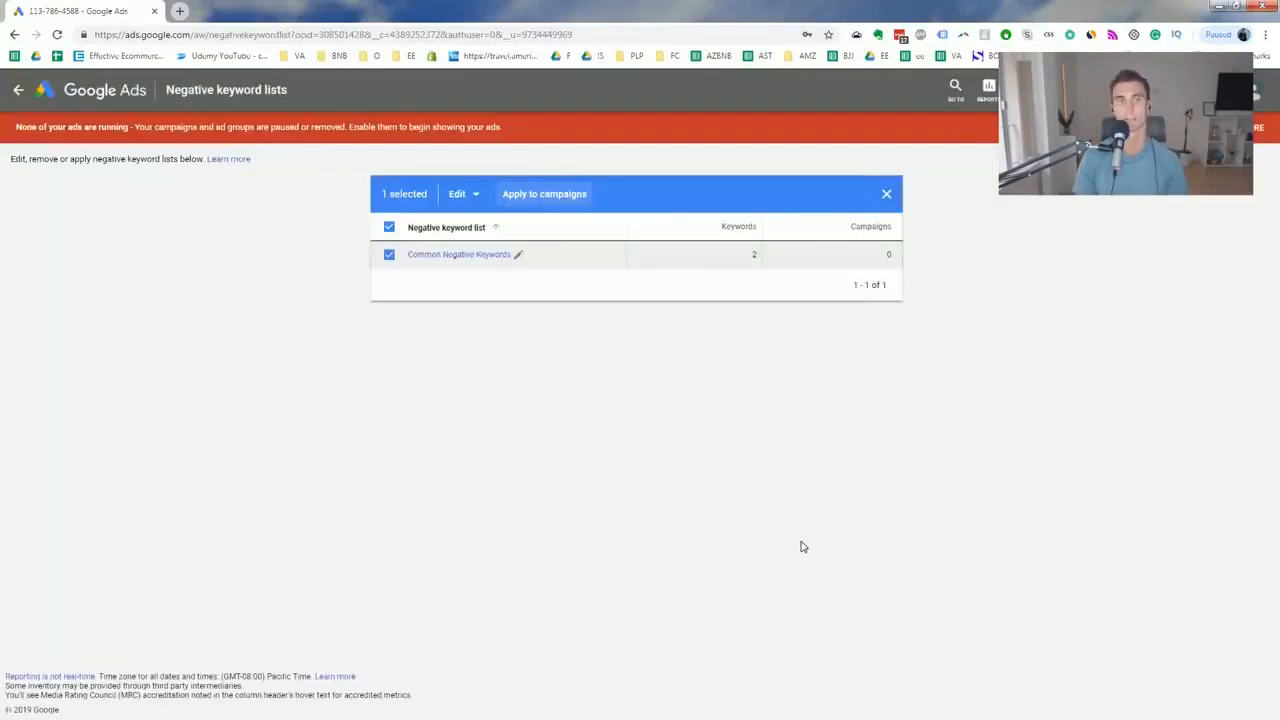
Leave the negative keyword lists and search Google for "google ads editor" in a new browser tab
{"action": "left_click", "coordinate": [18, 89]}
{"action": "left_click", "coordinate": [179, 11]}
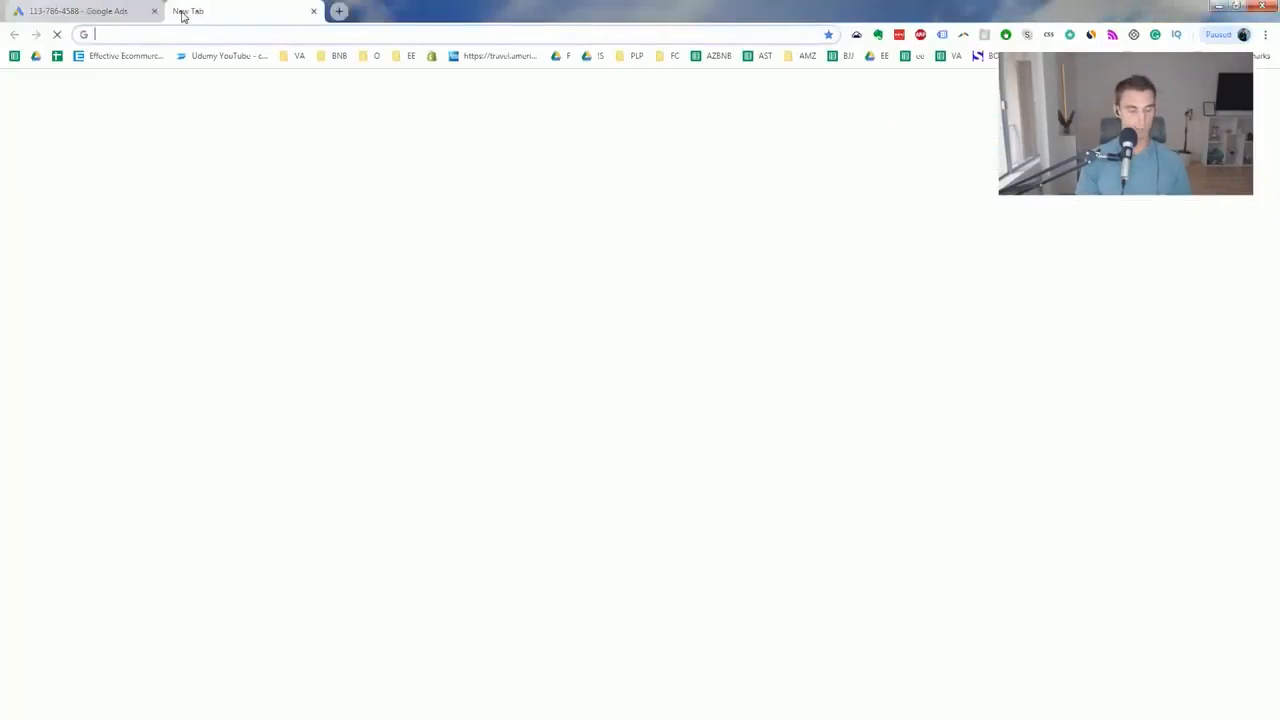
{"action": "type", "text": "google ads ed"}
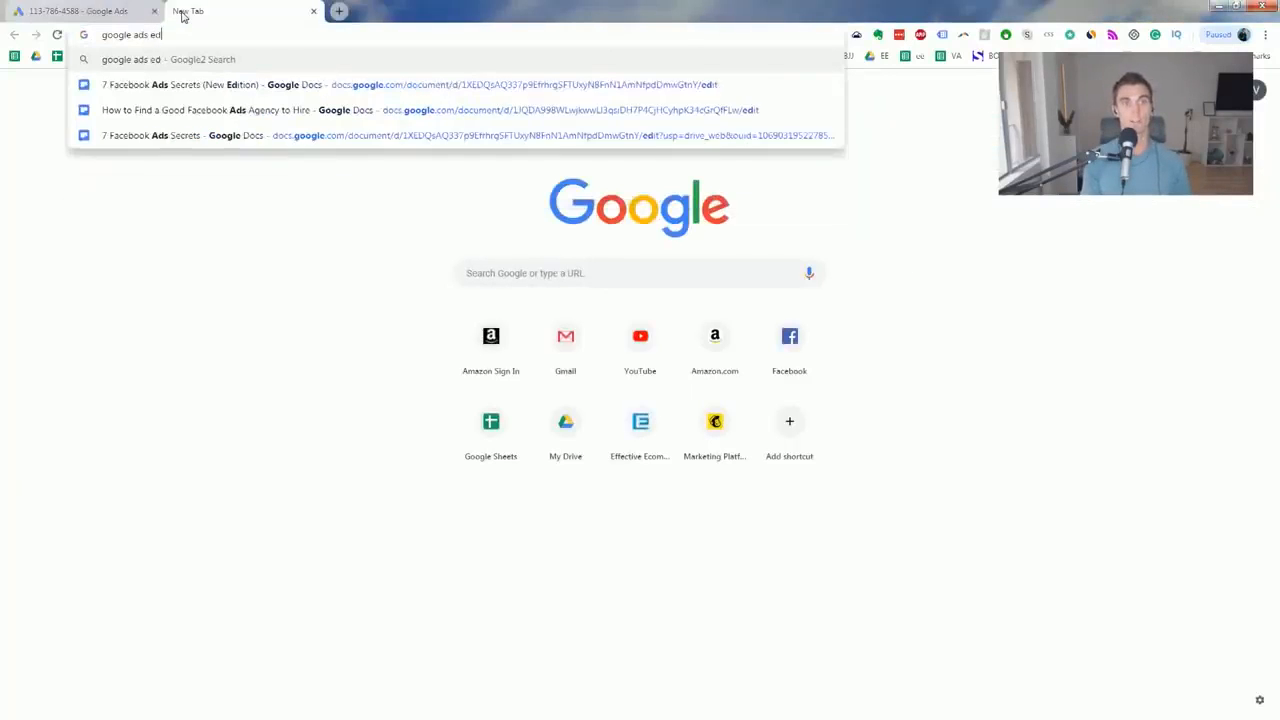
{"action": "type", "text": "itor"}
{"action": "key", "text": "Return"}
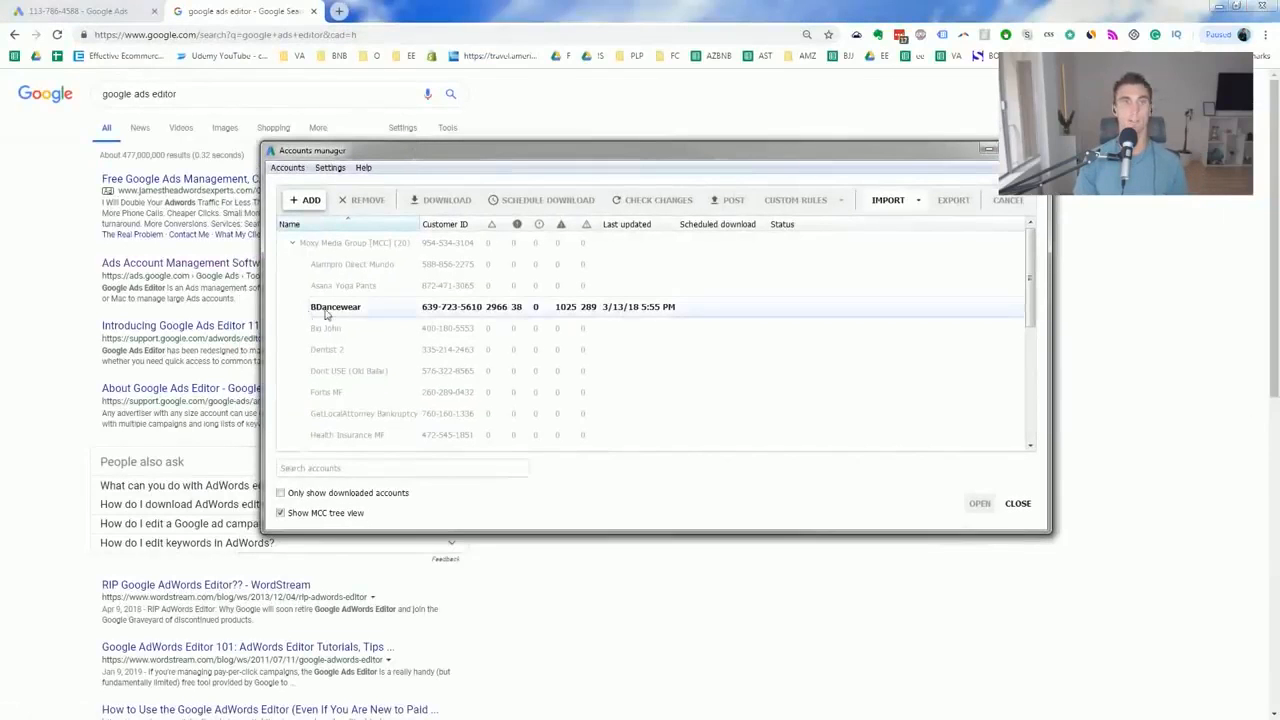
Open the BDancewear account in Google AdWords Editor, examine its campaign list, and close the account window
{"action": "left_click", "coordinate": [337, 310]}
{"action": "left_click_drag", "start_coordinate": [1279, 202], "coordinate": [403, 117]}
{"action": "left_click_drag", "start_coordinate": [299, 233], "coordinate": [303, 291]}
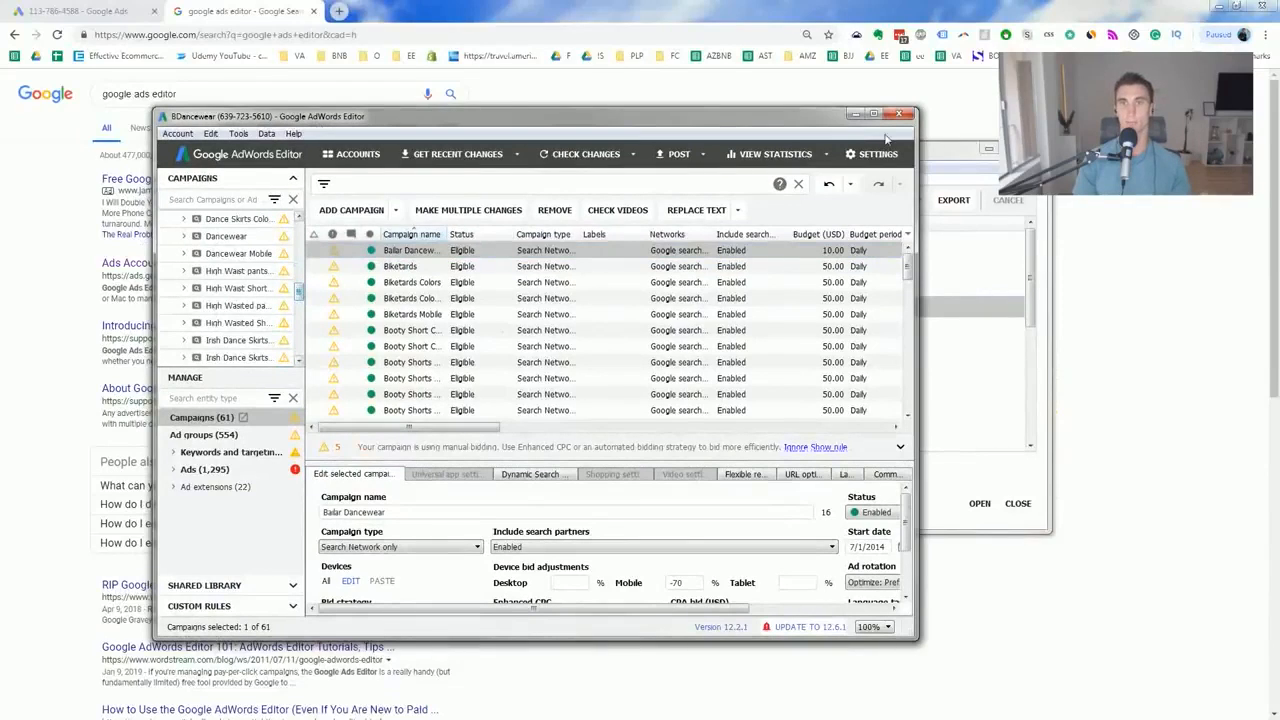
{"action": "left_click_drag", "start_coordinate": [815, 122], "coordinate": [872, 124]}
{"action": "left_click", "coordinate": [911, 120]}
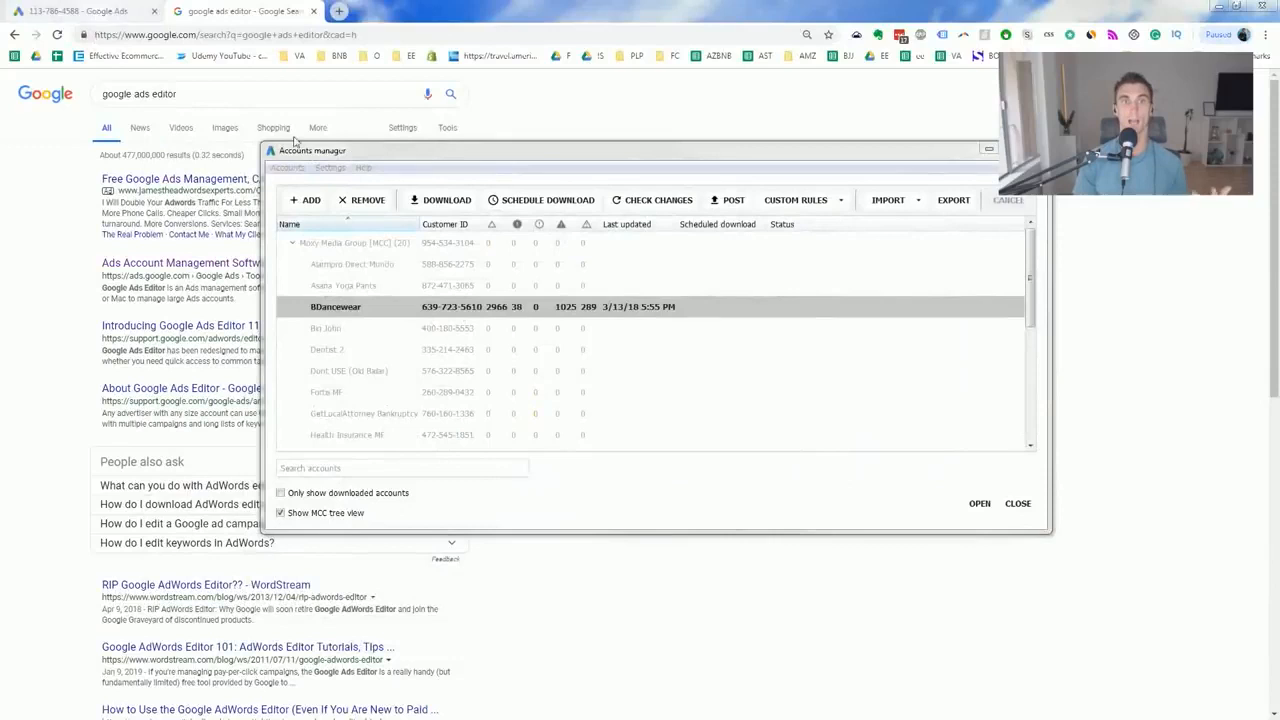
Minimize the Accounts manager and return to the Vino Cards General Campaign's negative keywords in Google Ads
{"action": "left_click", "coordinate": [386, 156]}
{"action": "left_click", "coordinate": [988, 149]}
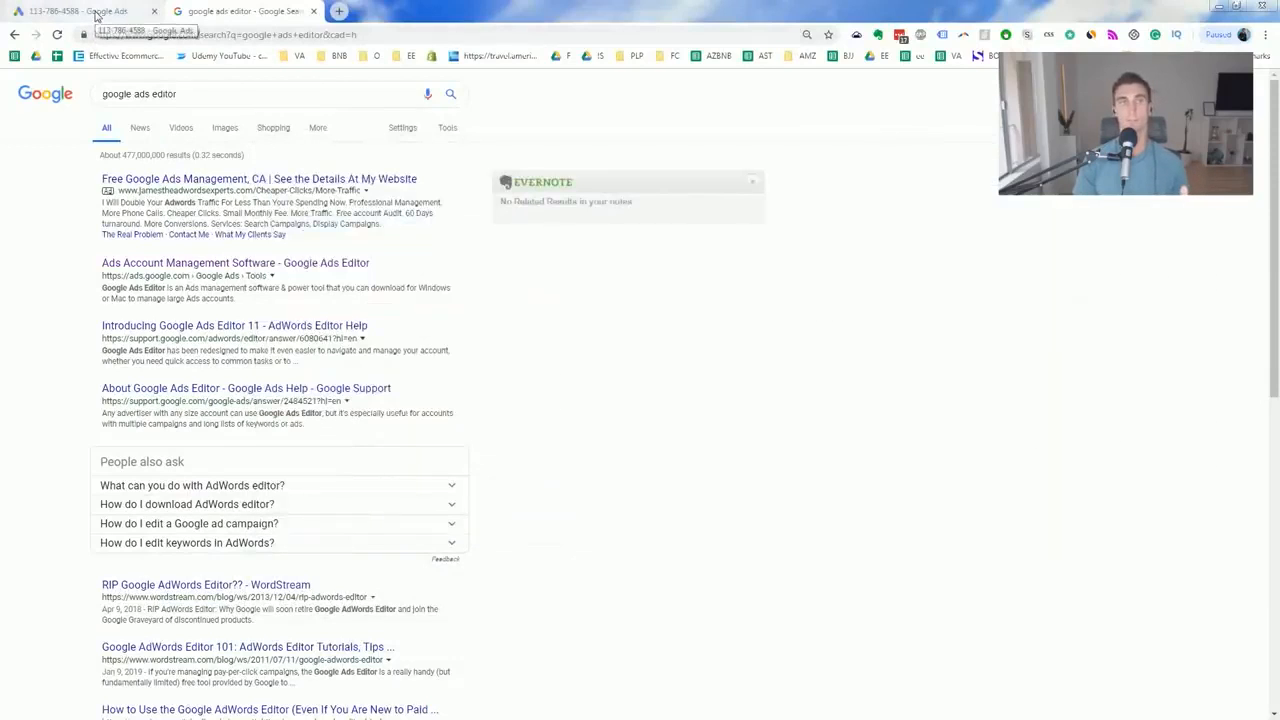
{"action": "left_click", "coordinate": [96, 14]}
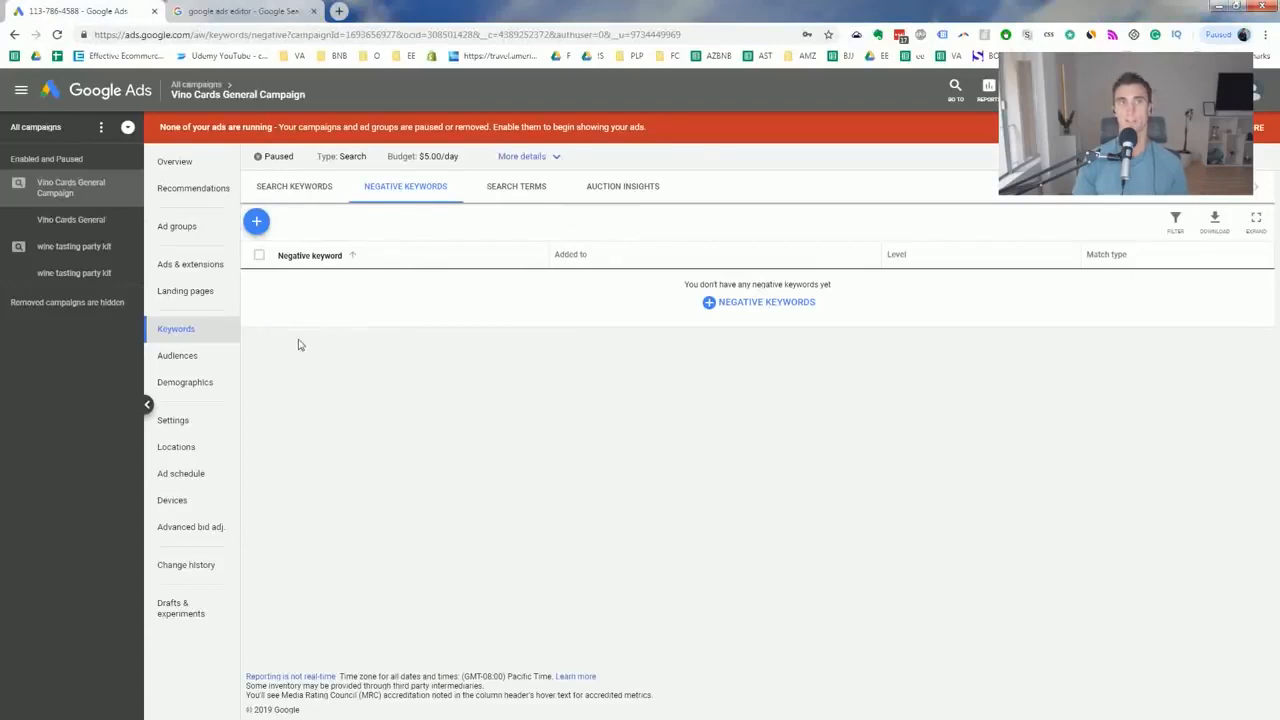